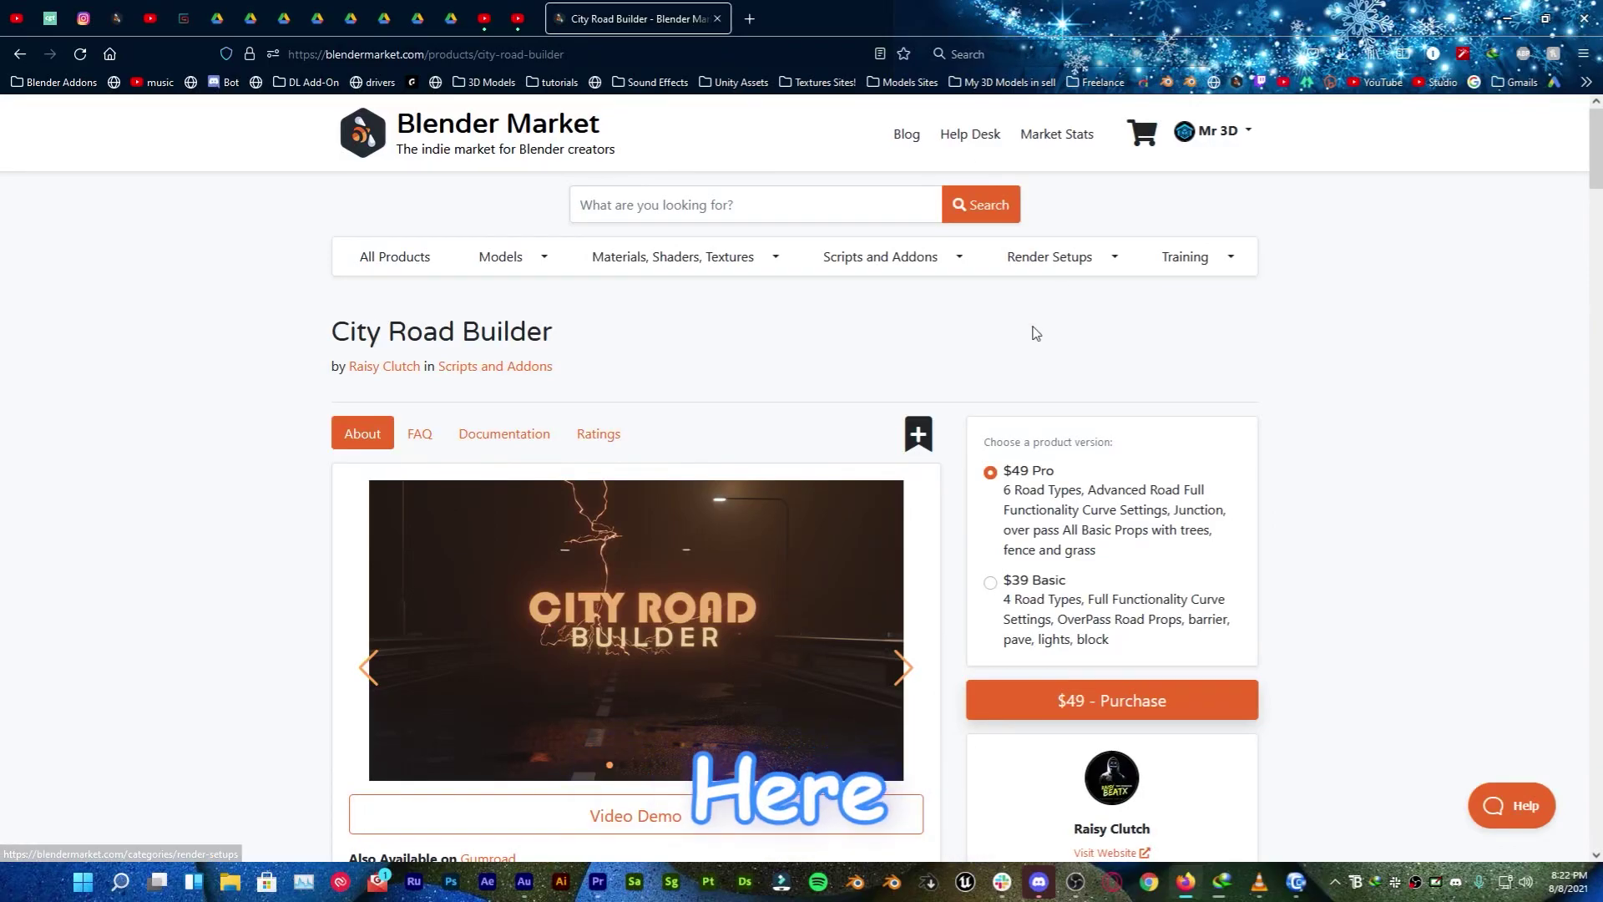
- Read through the City Road Builder product page, examining its features, road curving, material editing and overpass sections
scroll(1035, 333, "down", 3)
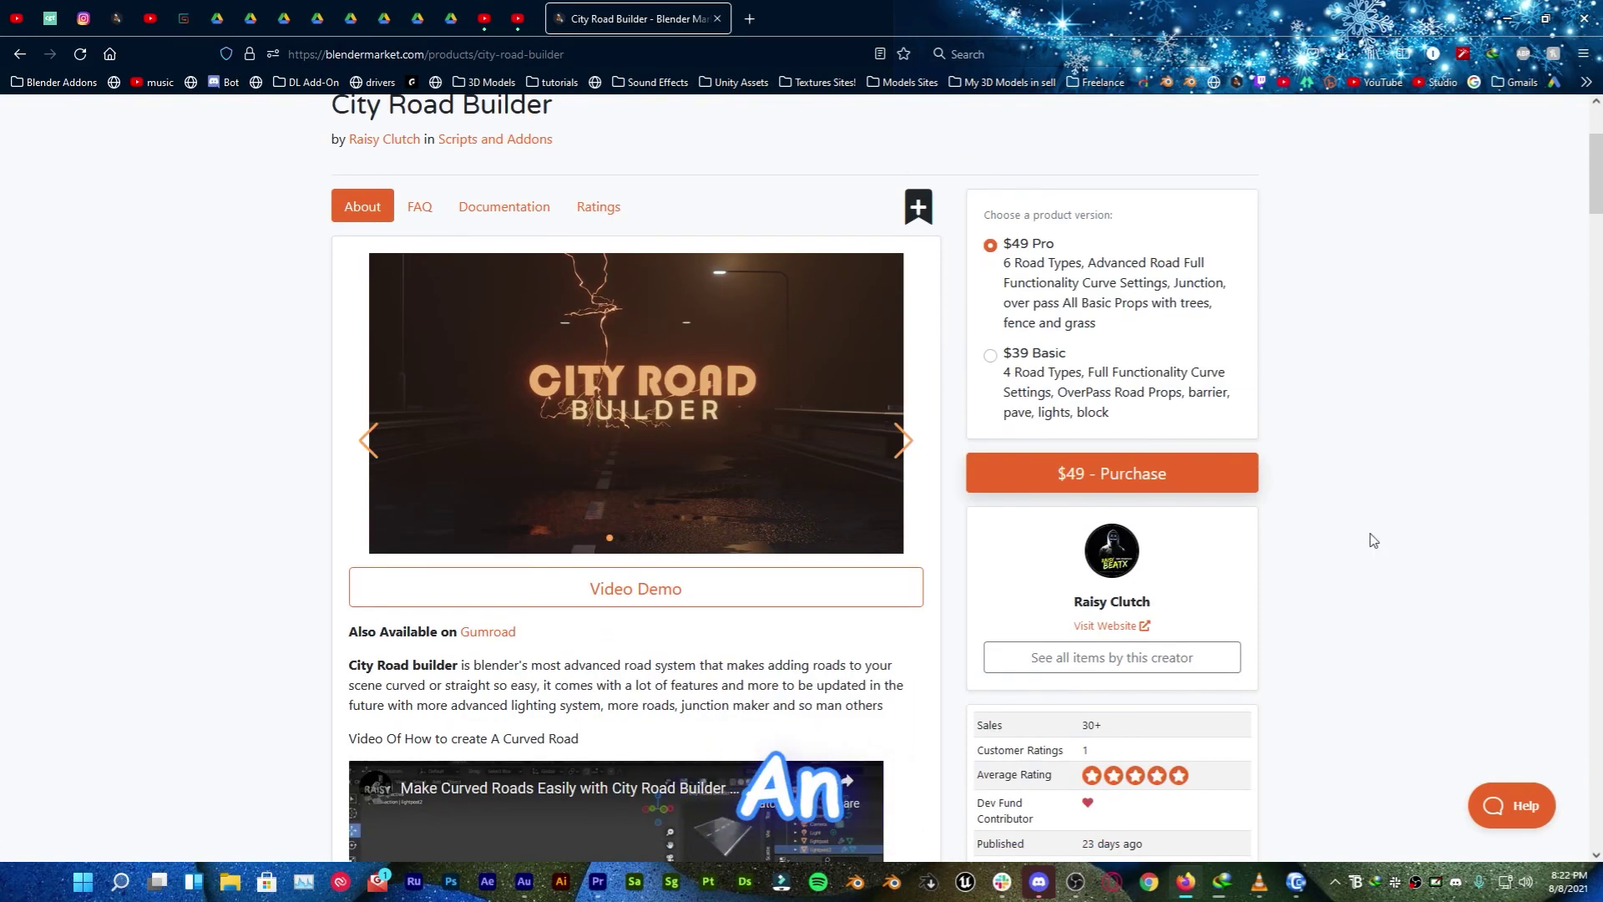
scroll(1372, 541, "down", 13)
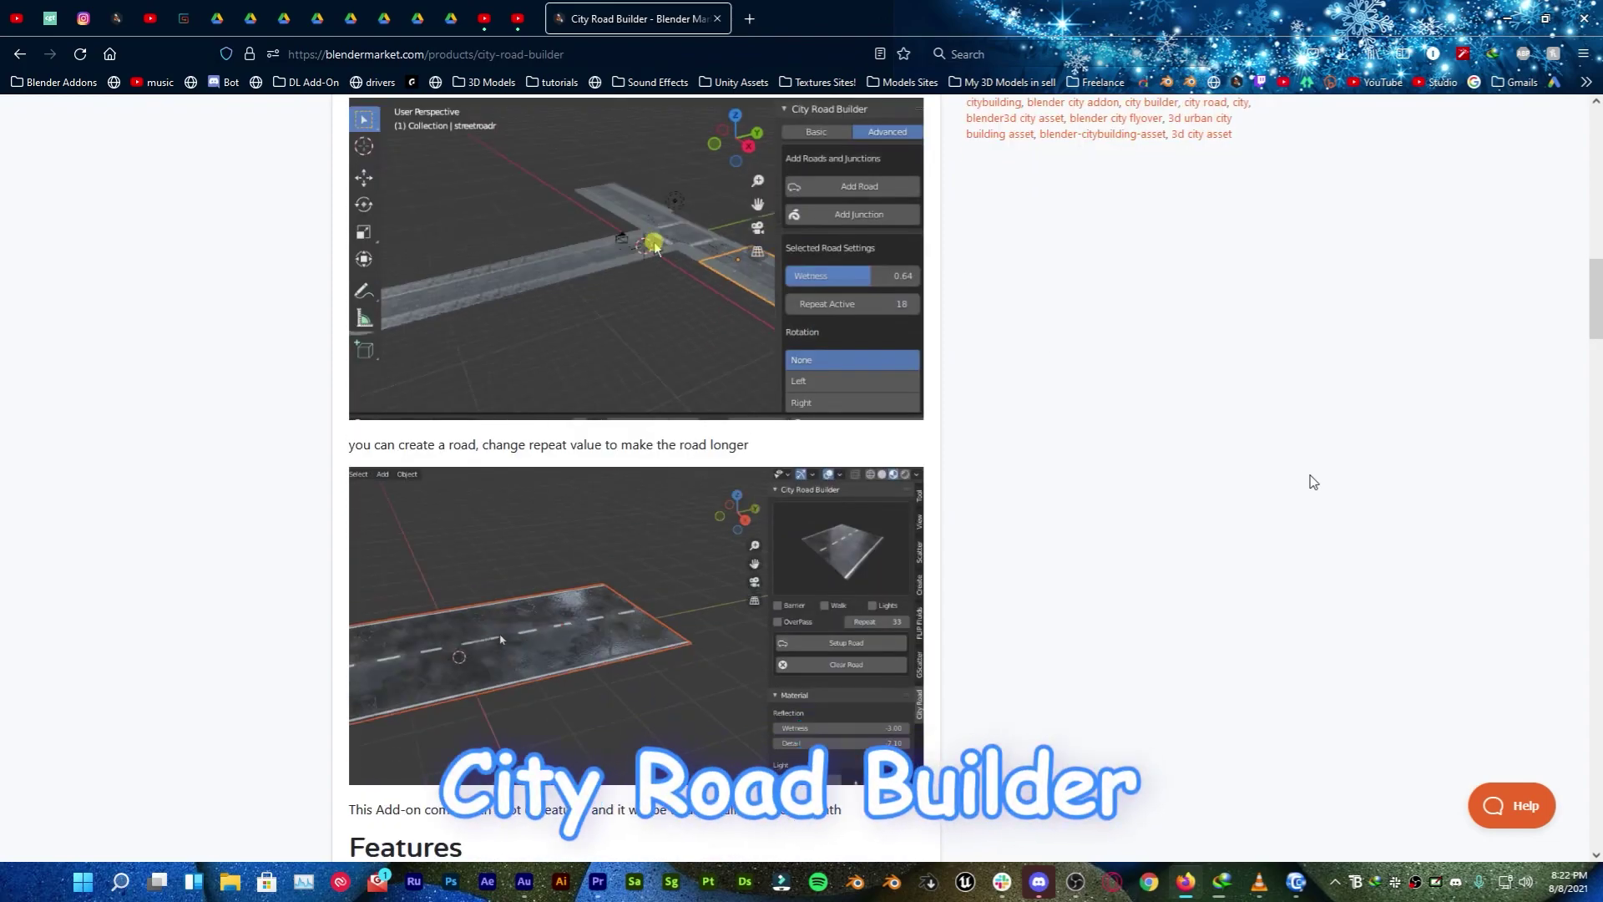
scroll(1152, 476, "down", 9)
scroll(1105, 476, "down", 9)
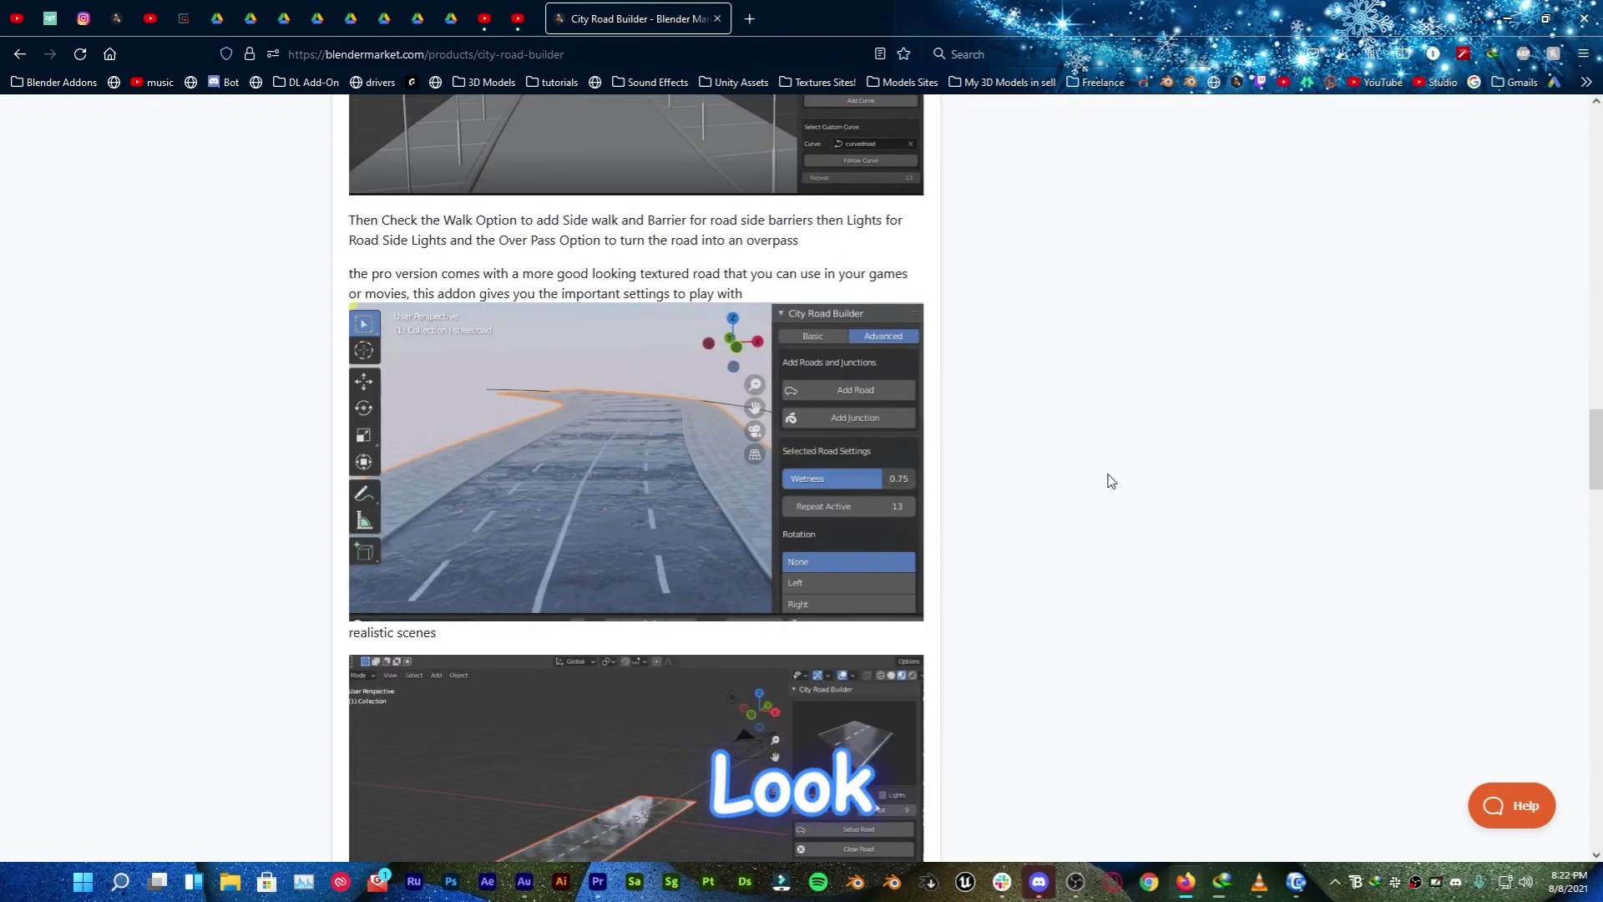
scroll(1112, 481, "down", 6)
scroll(1111, 481, "down", 12)
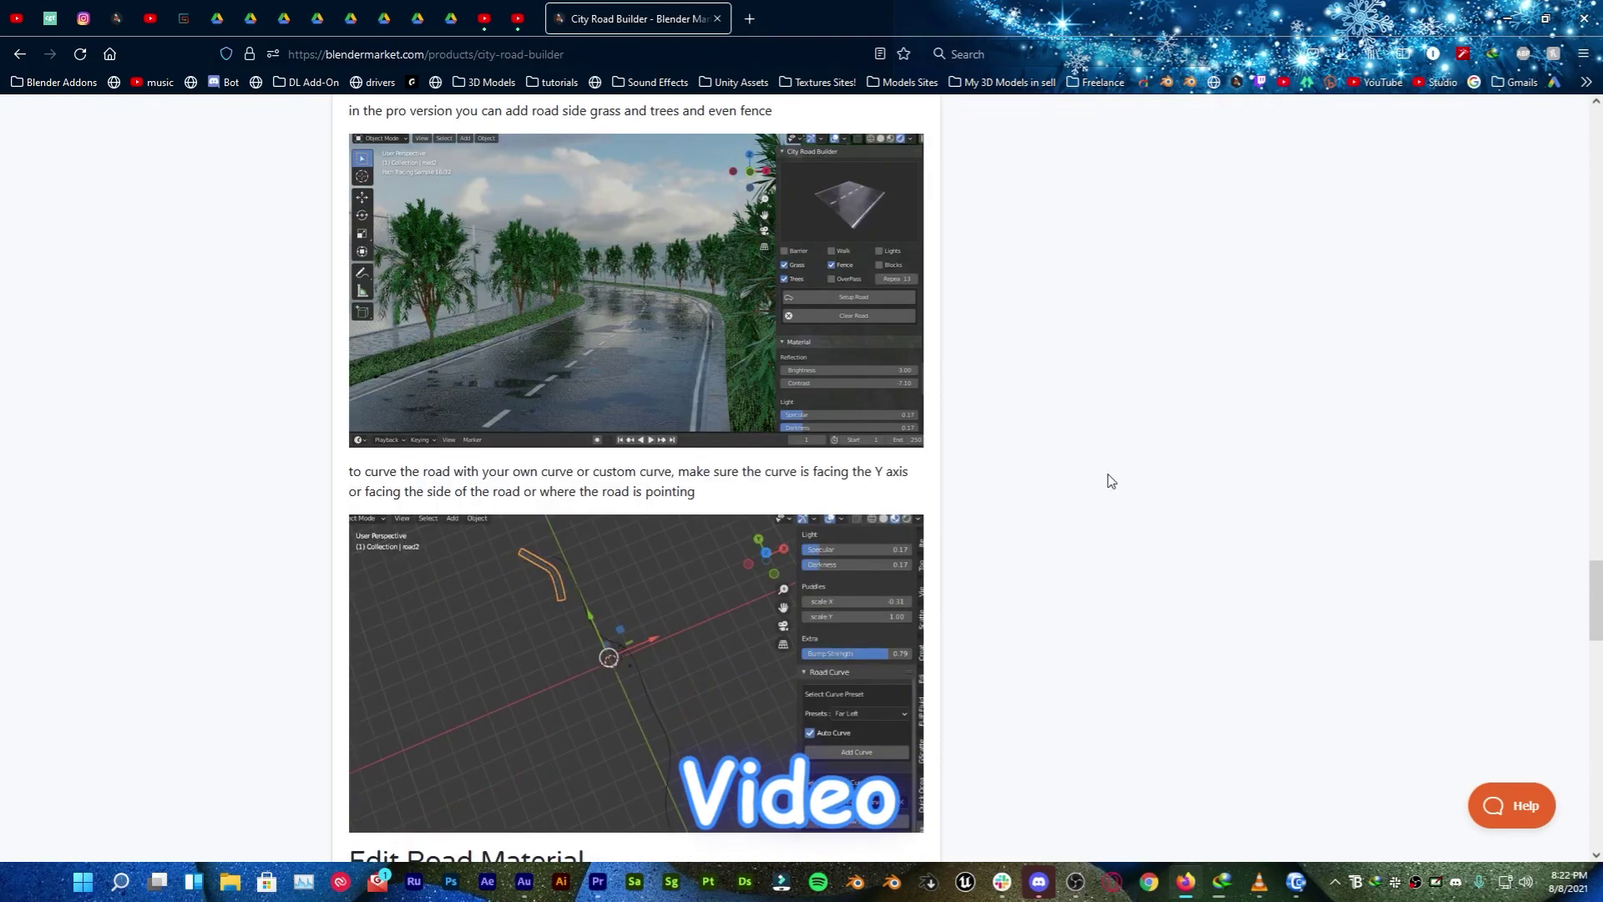
scroll(1111, 481, "down", 6)
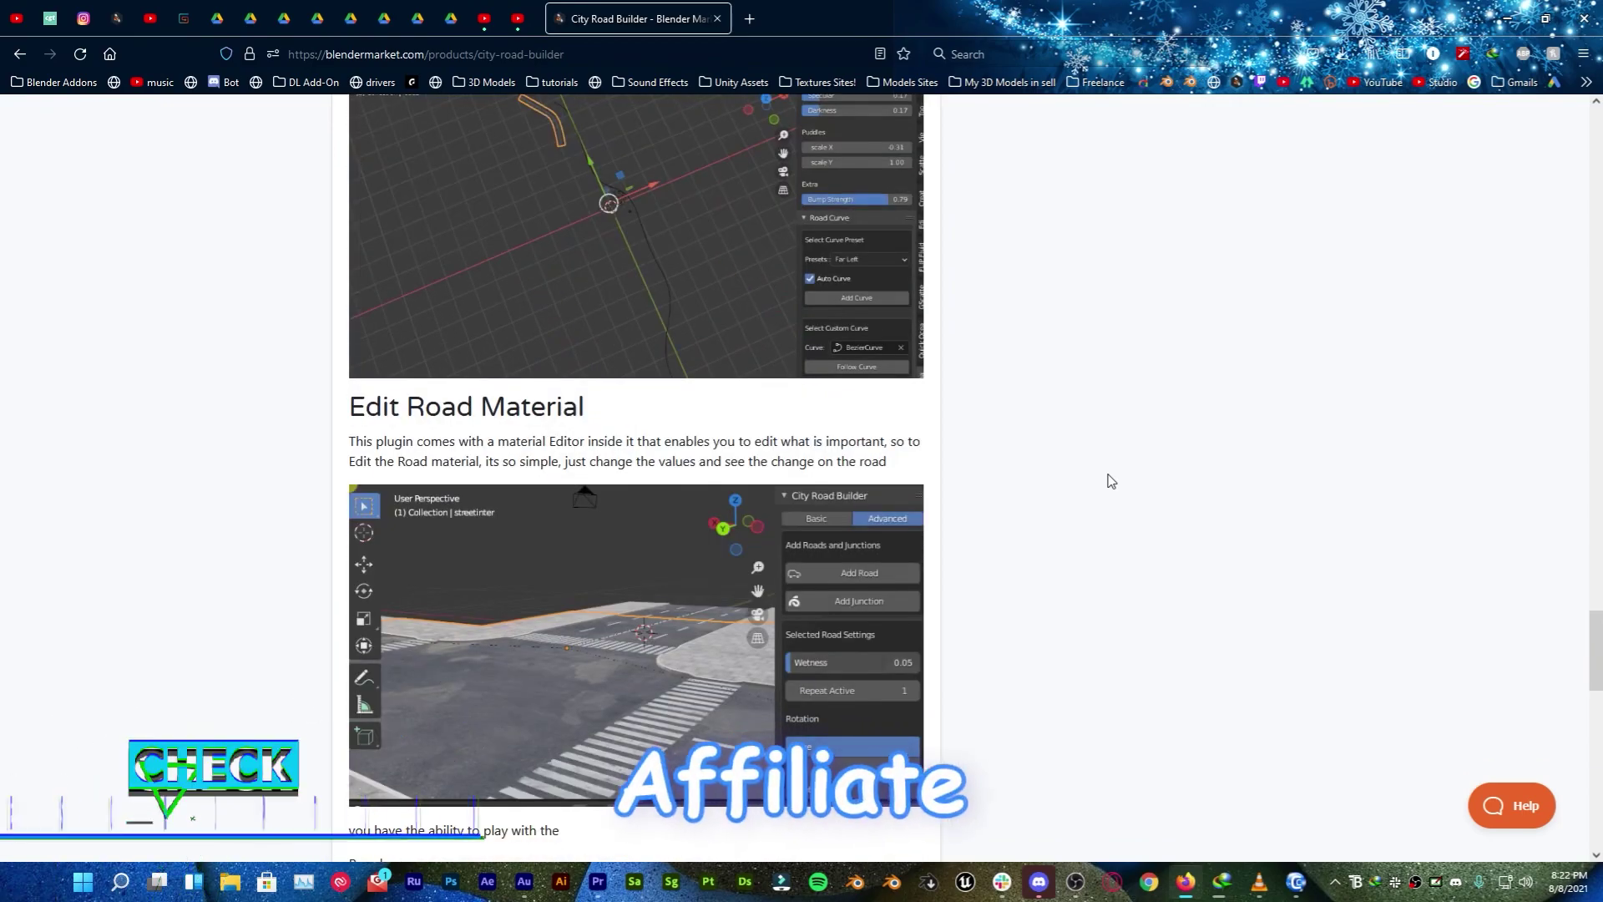
scroll(1112, 481, "down", 9)
scroll(1111, 481, "down", 8)
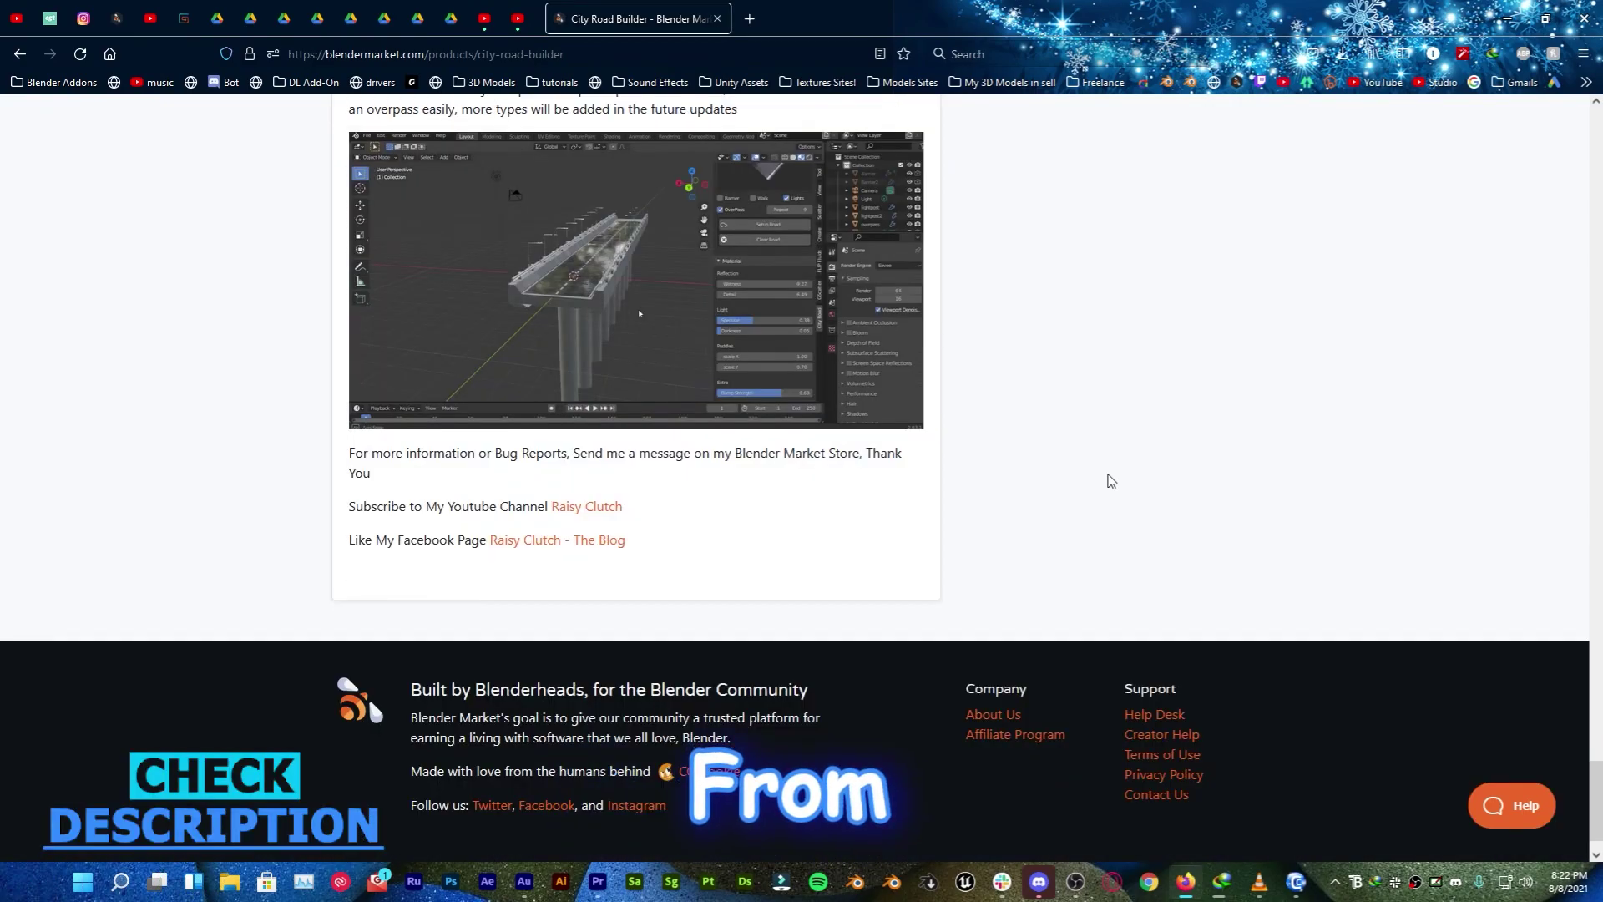
scroll(1112, 481, "up", 1)
key("Home")
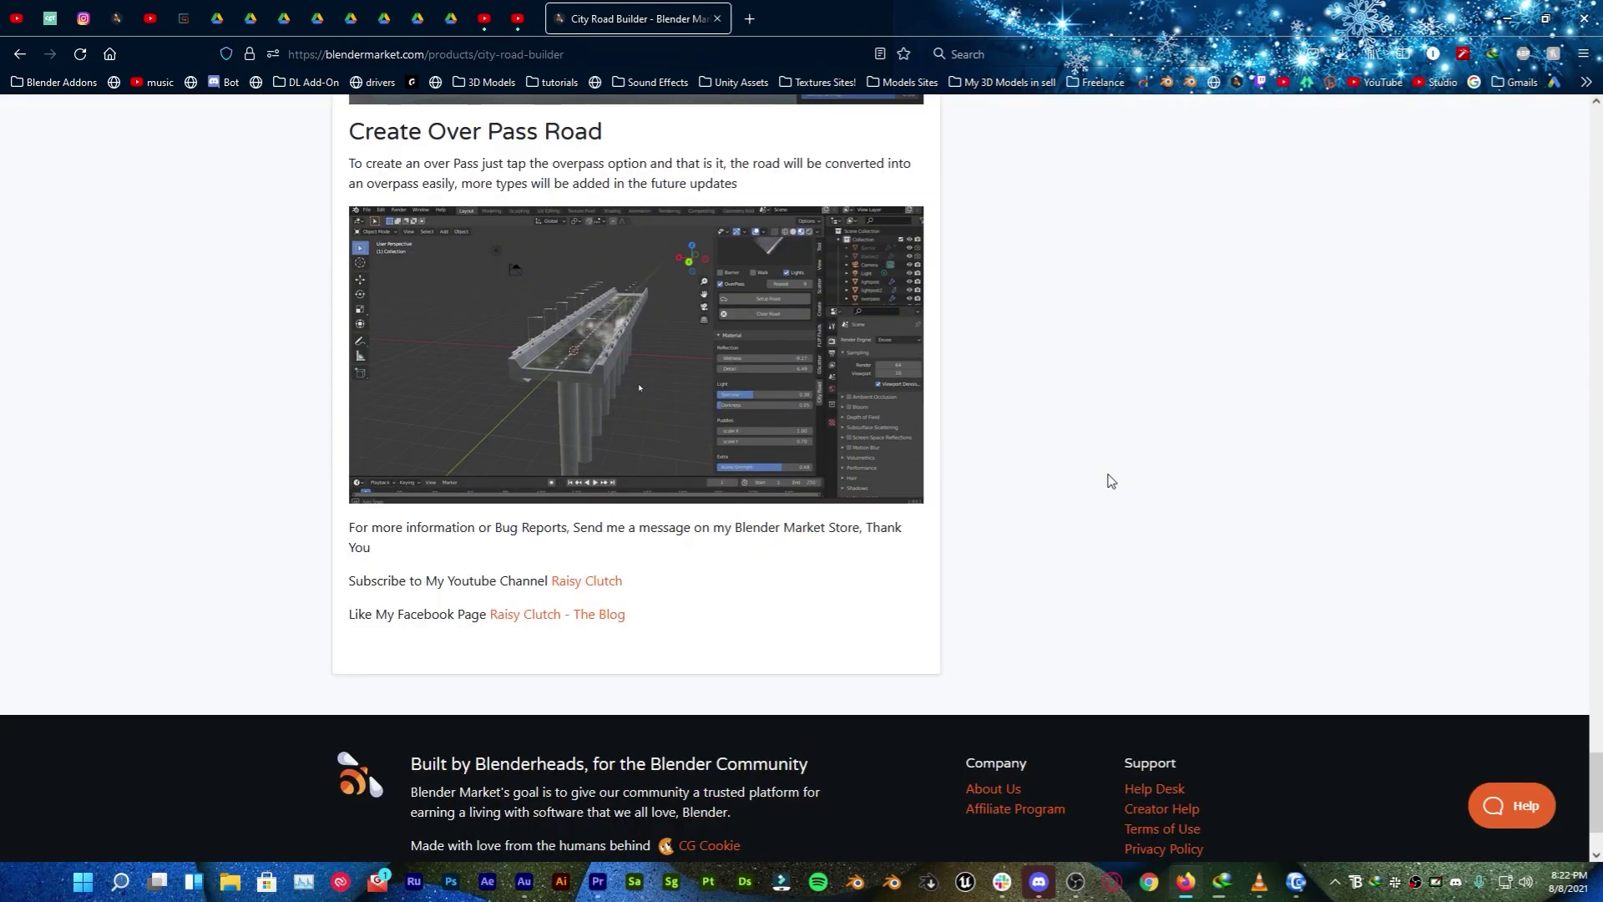
scroll(1110, 481, "down", 1)
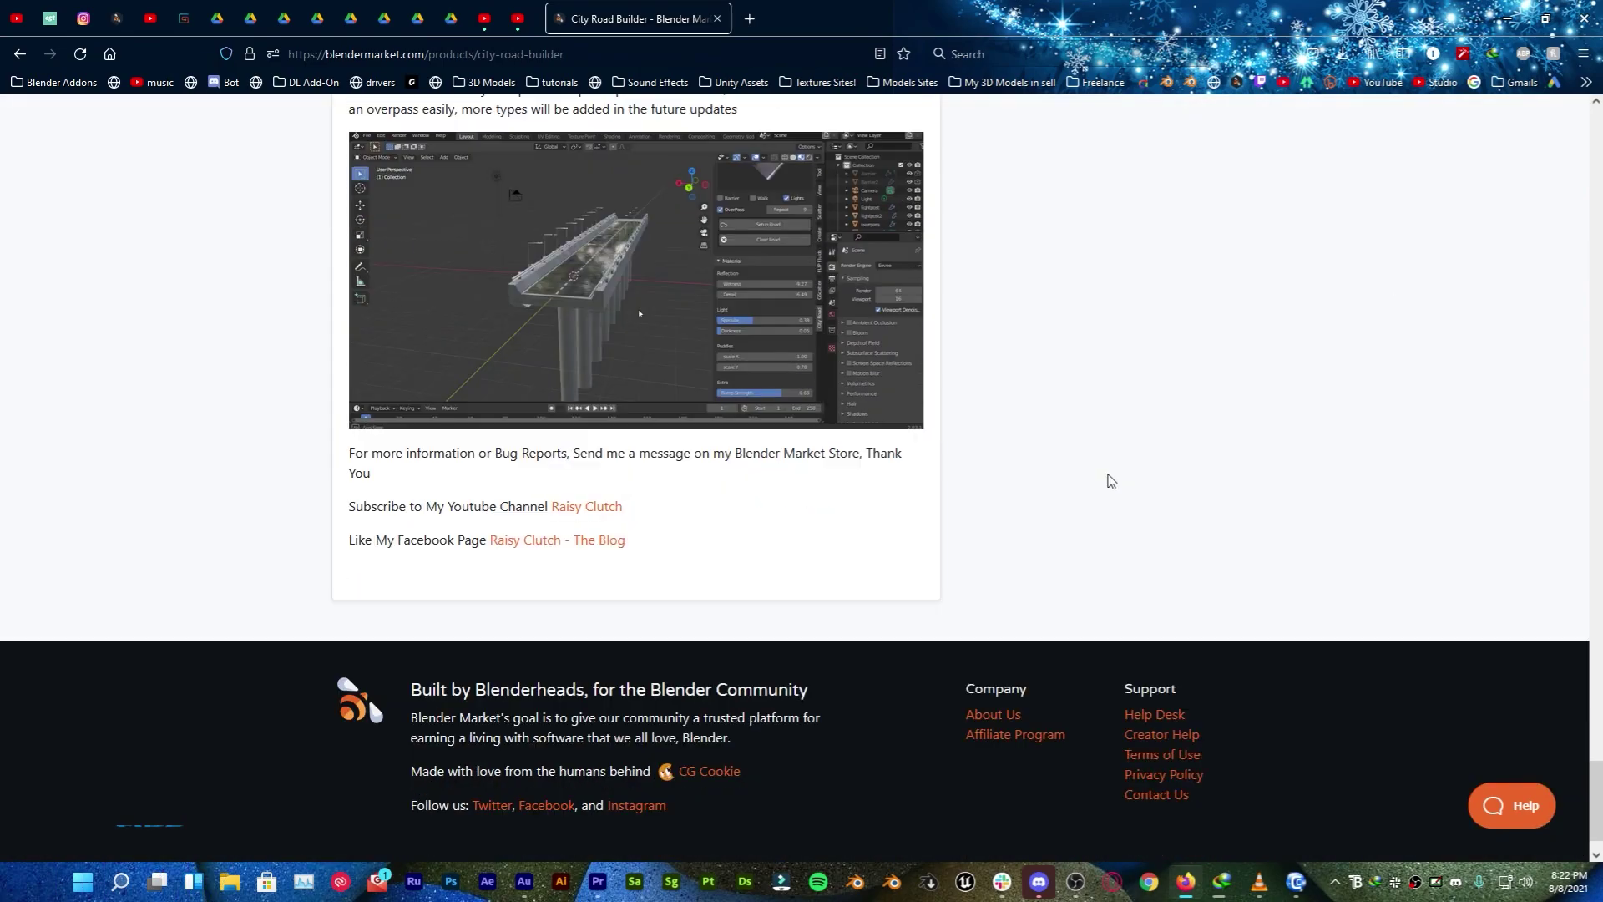
scroll(1110, 480, "up", 8)
scroll(1111, 481, "up", 8)
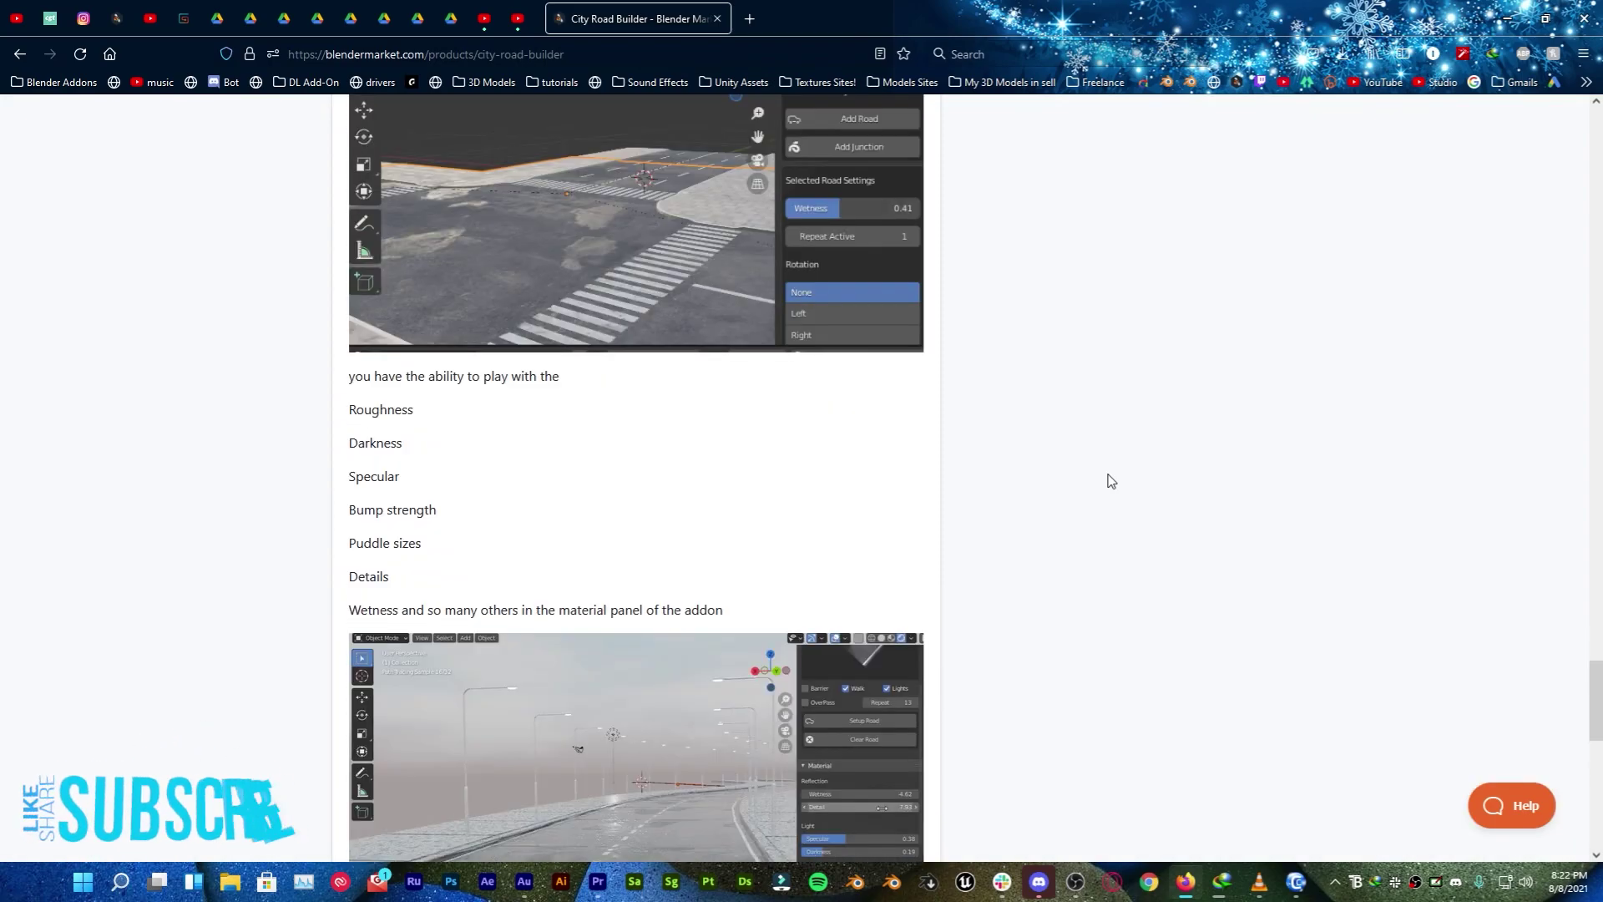
scroll(1110, 481, "up", 5)
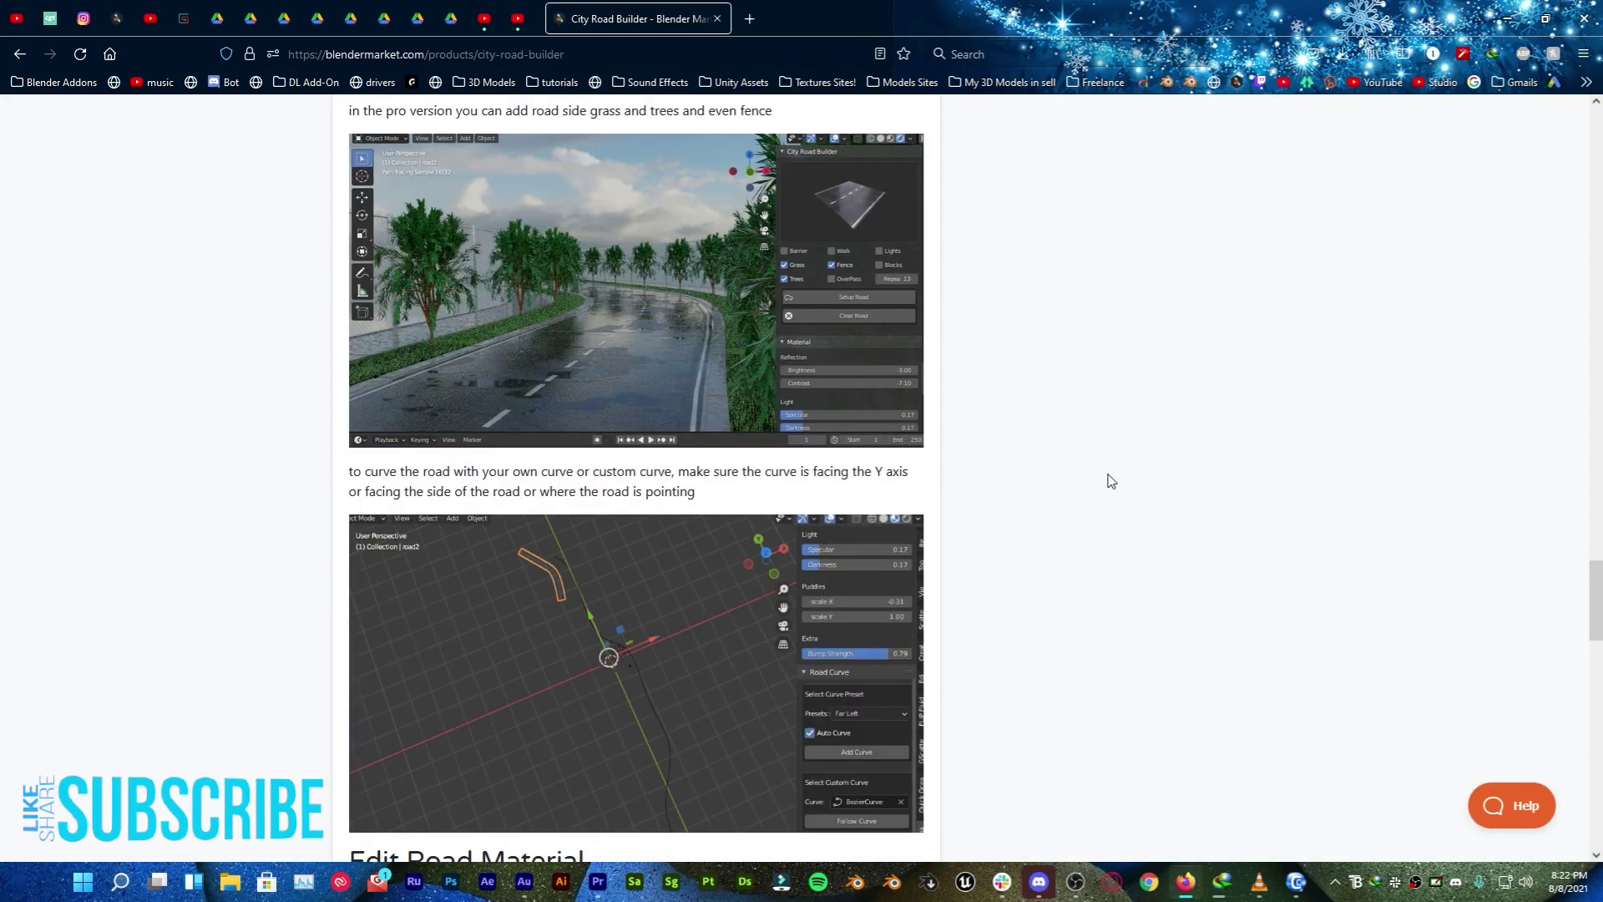
scroll(1111, 481, "up", 8)
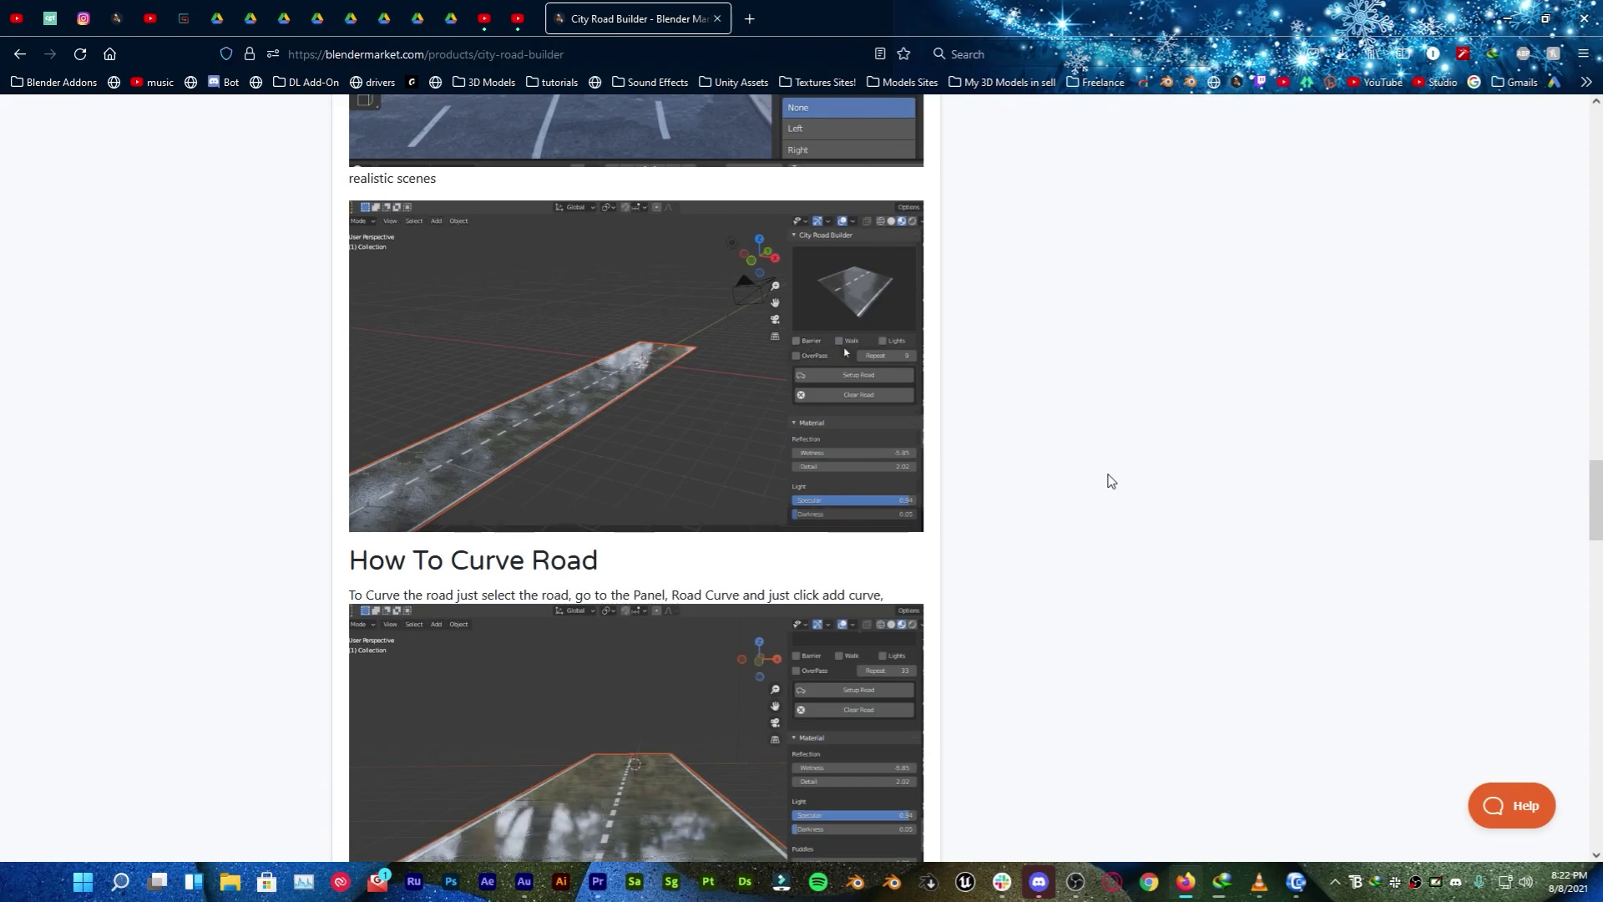
scroll(1110, 481, "up", 8)
scroll(1111, 481, "up", 12)
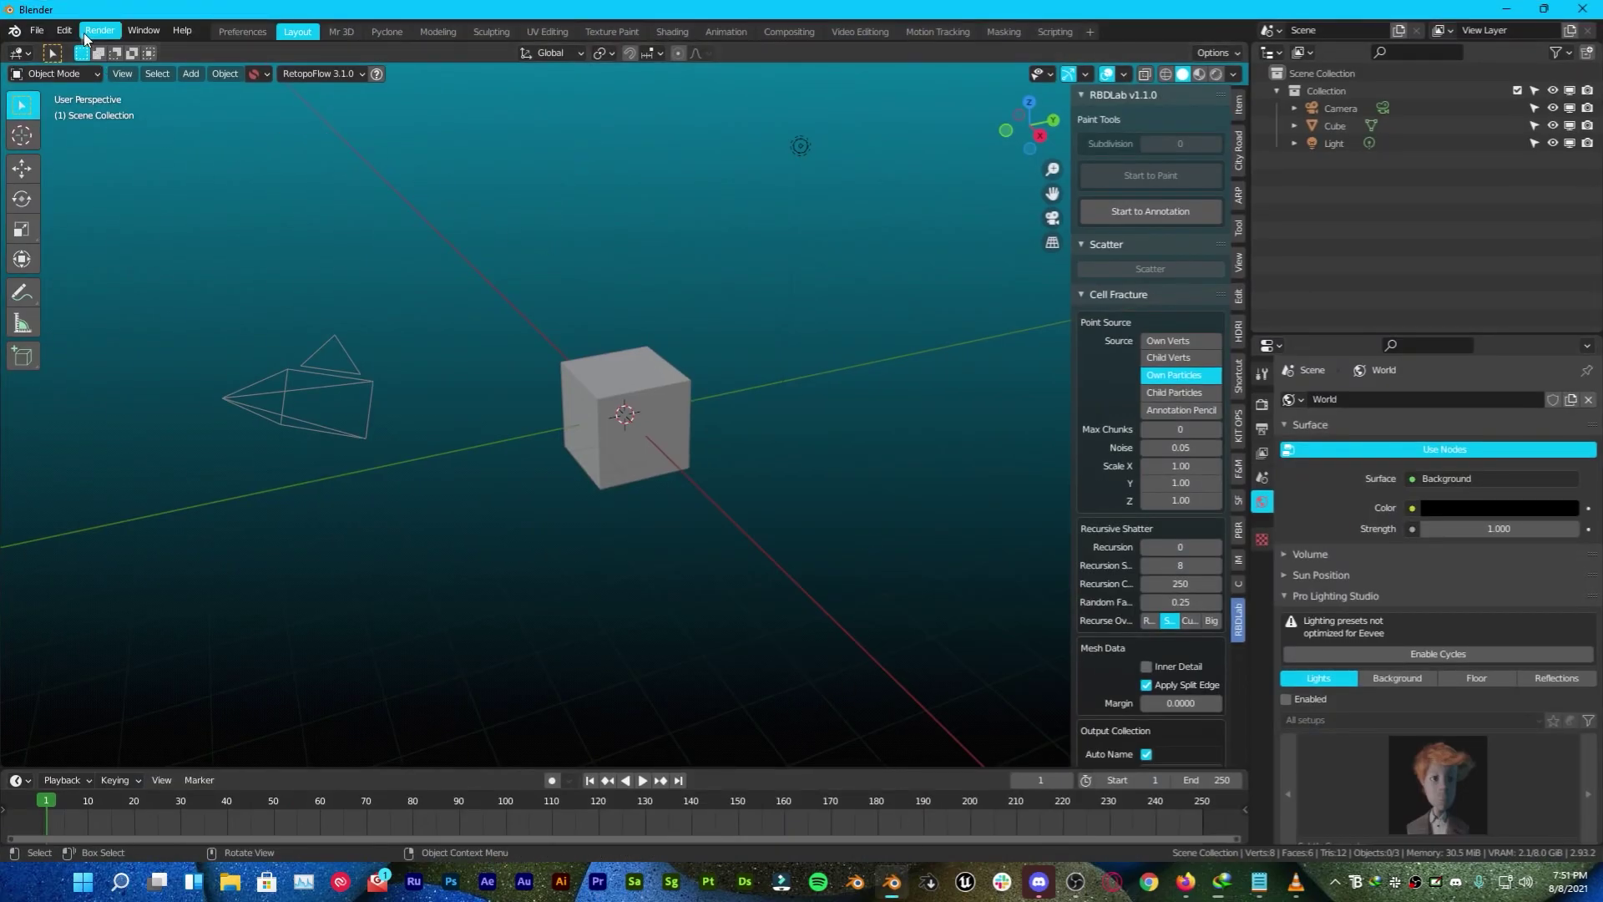
- Switch to Blender and open the preferences
left_click(63, 34)
left_click(111, 296)
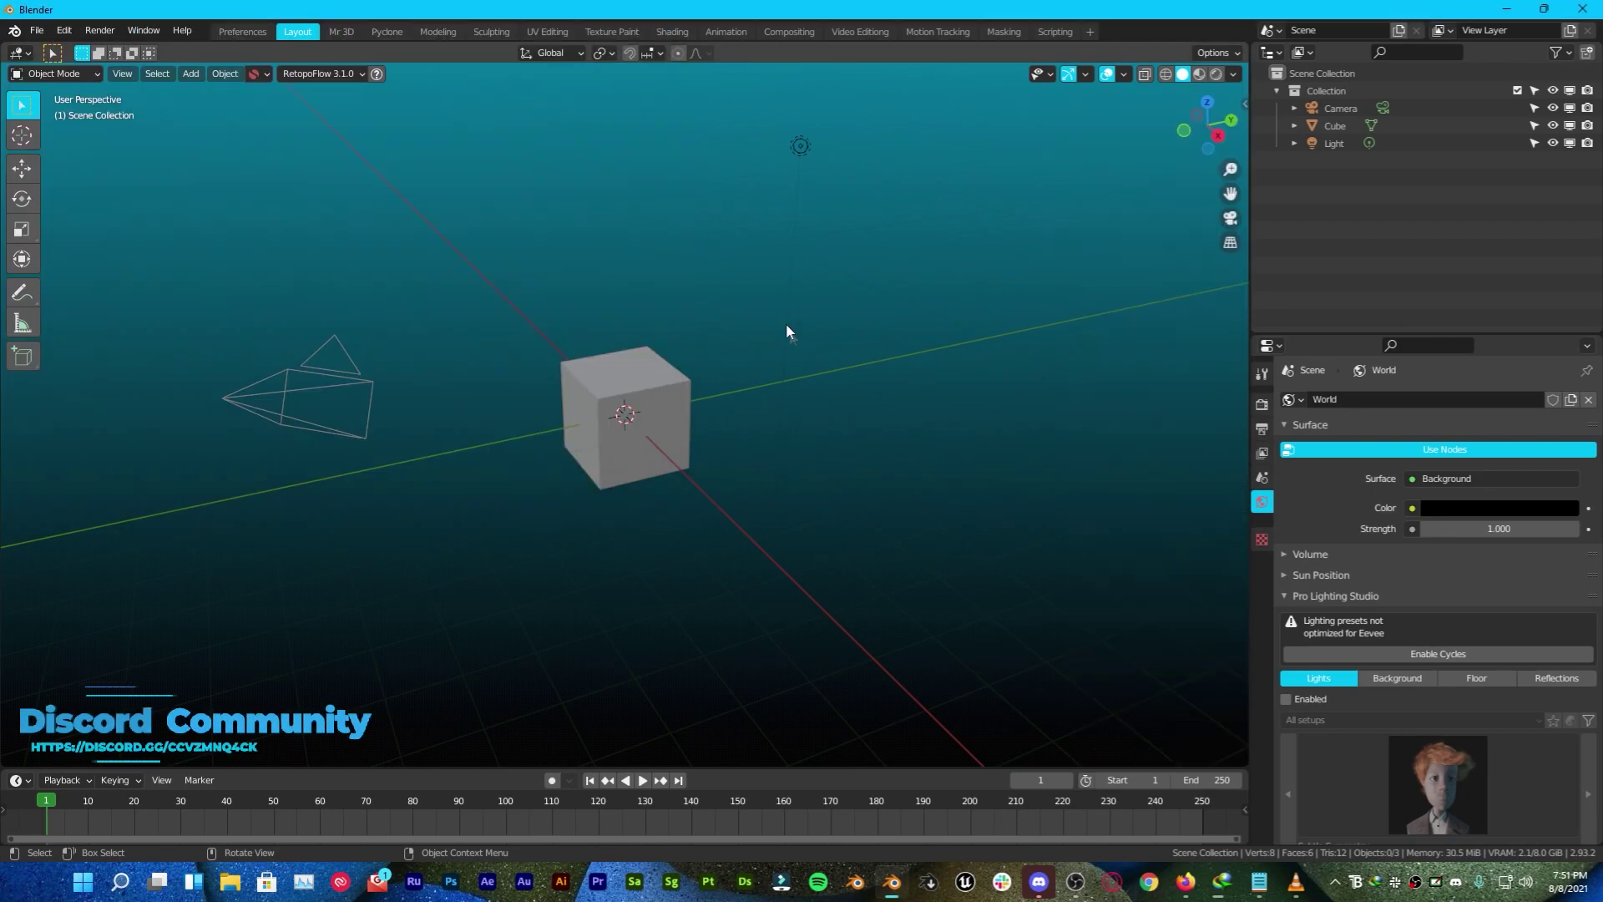
- Delete the default cube and light from the scene, keeping the camera
scroll(786, 329, "down", 3)
middle_click_drag(790, 404, 588, 407)
left_click_drag(538, 255, 676, 434)
key("Delete")
- Show the City Road Builder add-on's settings in the 3D viewport and widen them for readability
key("n")
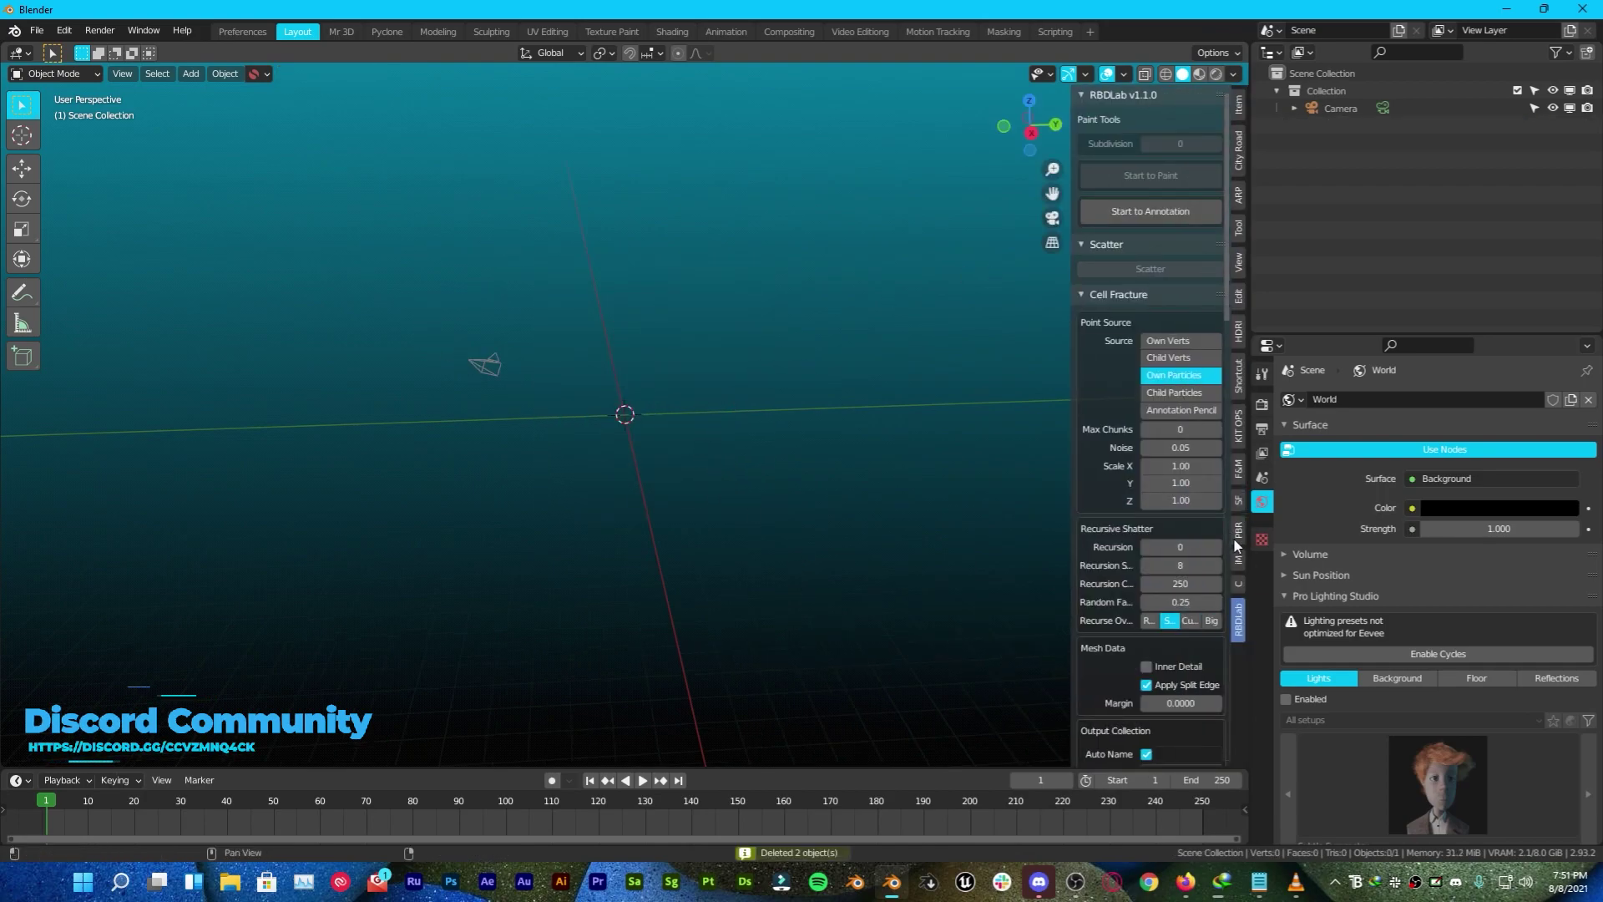
left_click(1238, 147)
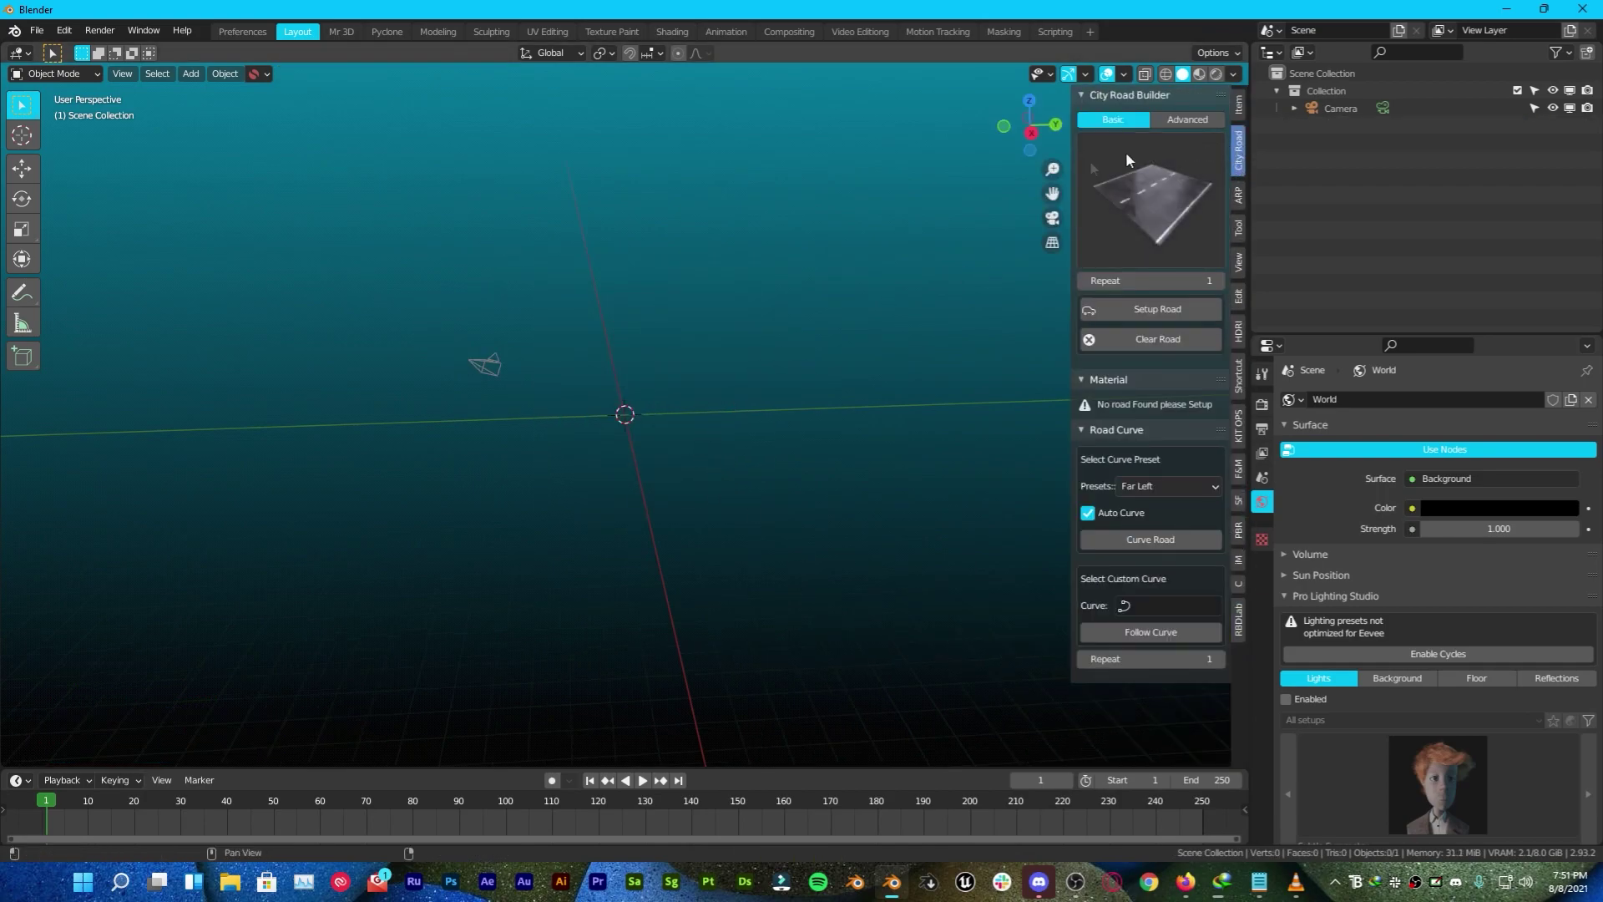
left_click(1153, 201)
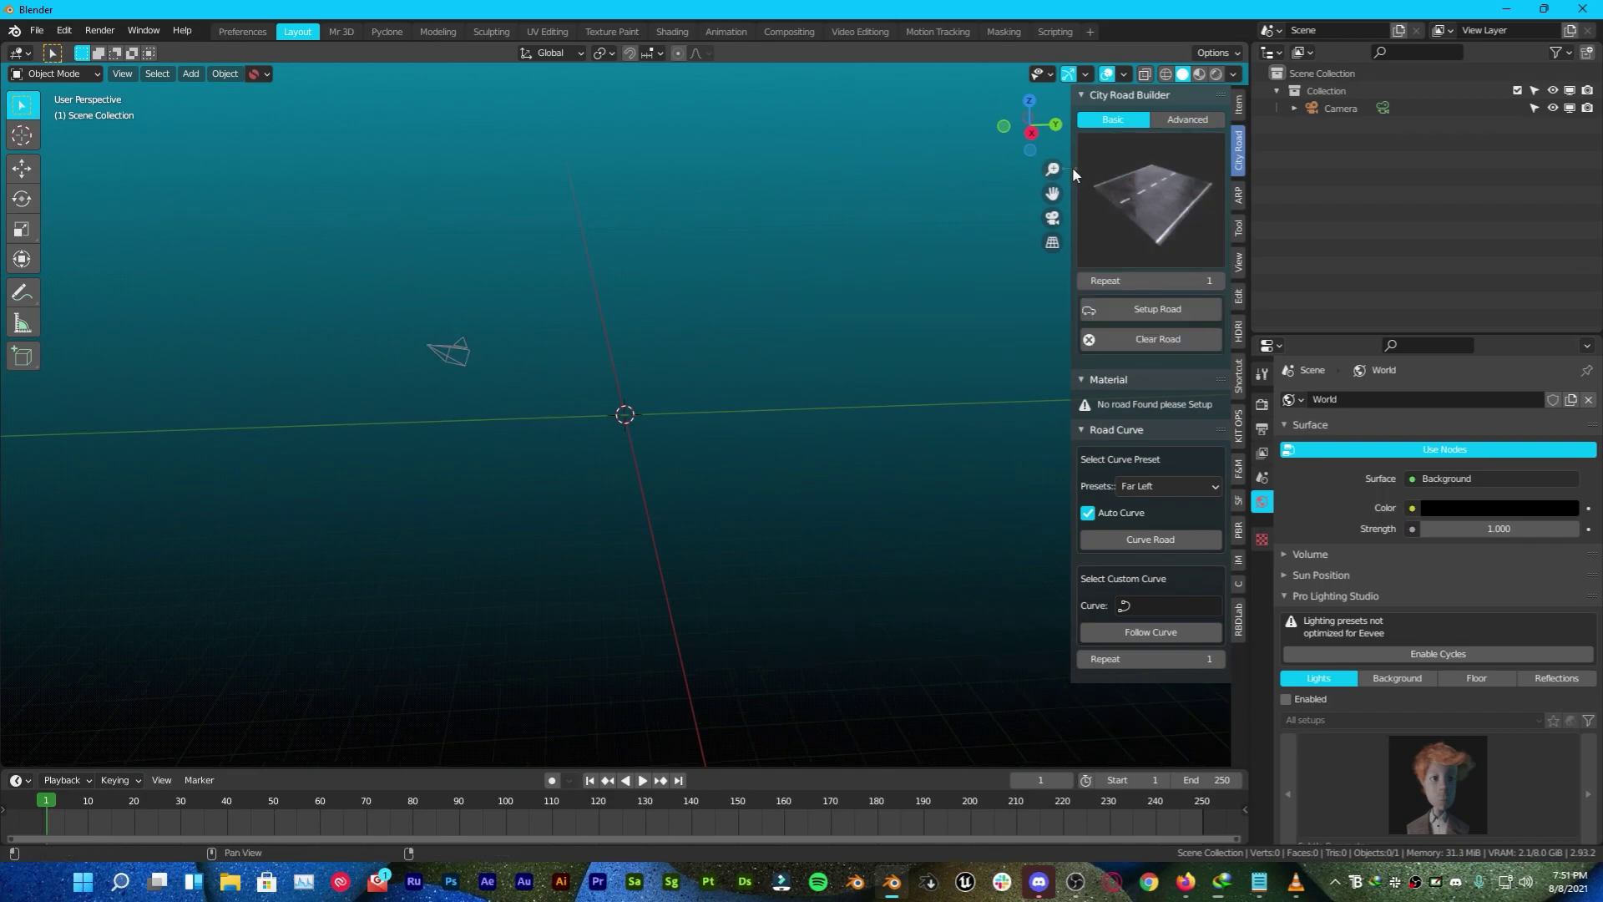
left_click_drag(1072, 167, 888, 167)
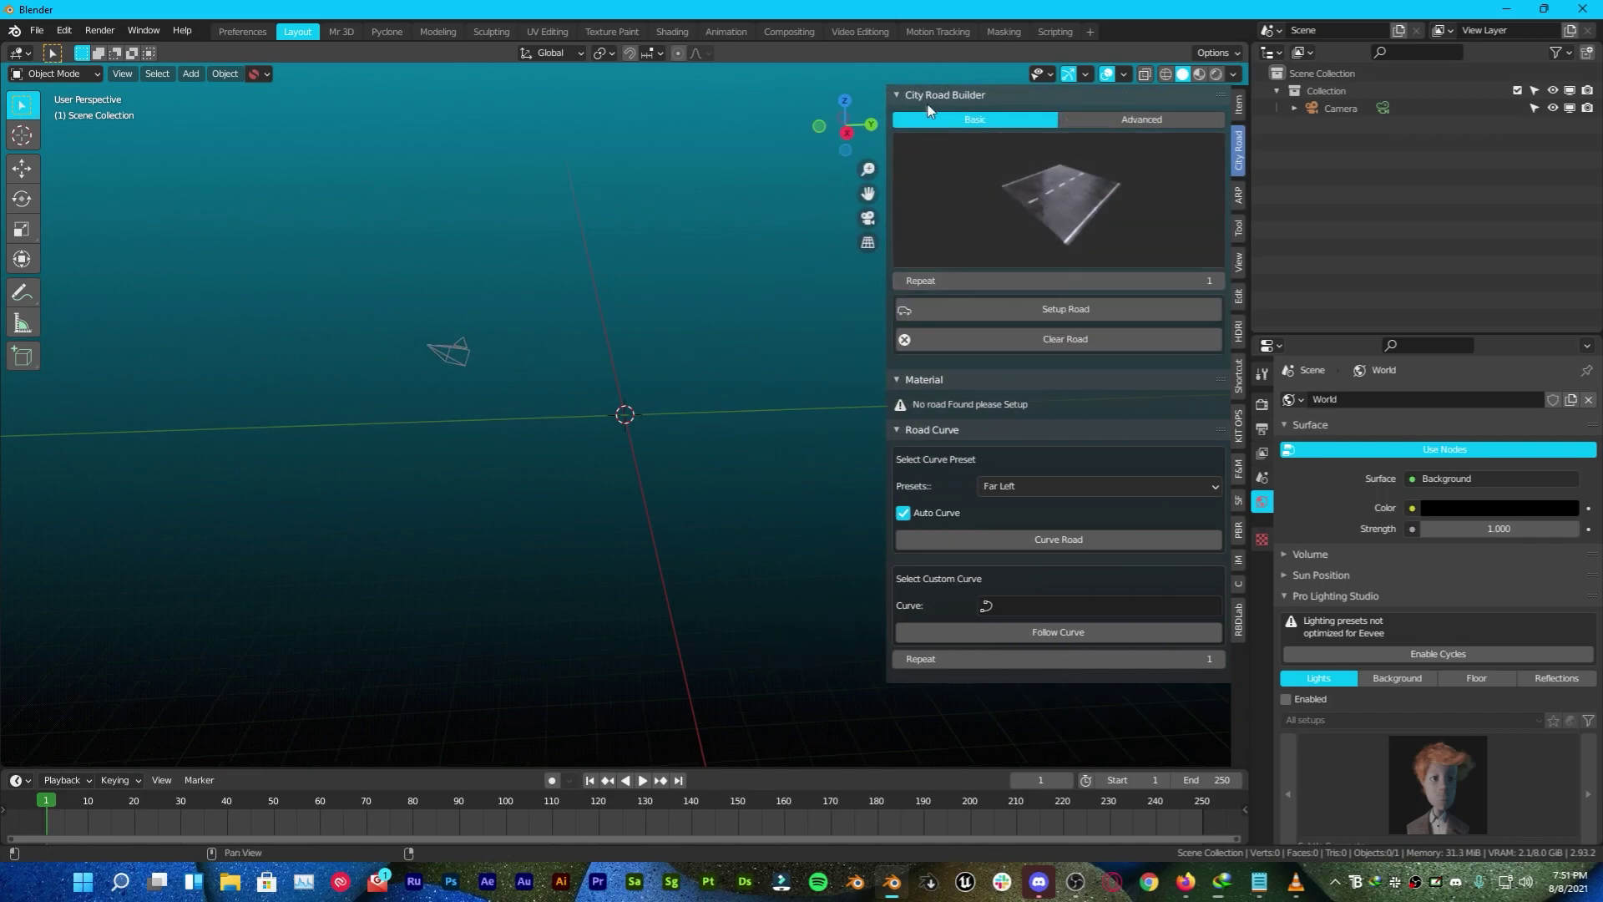
- Select the first basic road type, with a single dashed centre line, and set up the road with Repeat at 1
left_click(1069, 201)
left_click(1001, 216)
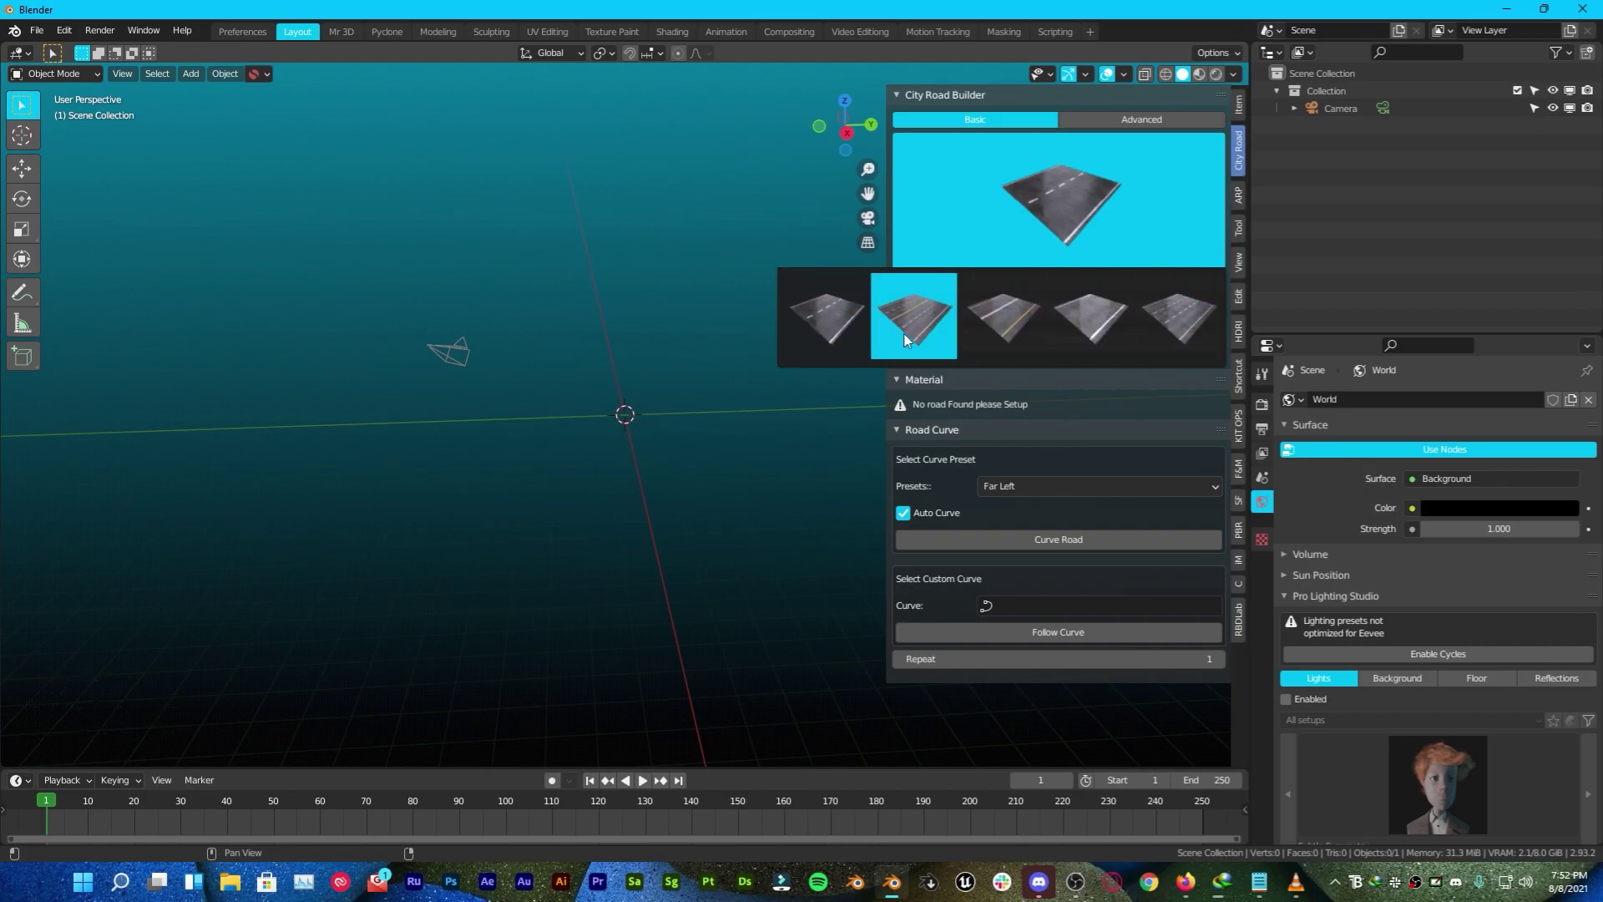
left_click(844, 327)
left_click(1014, 198)
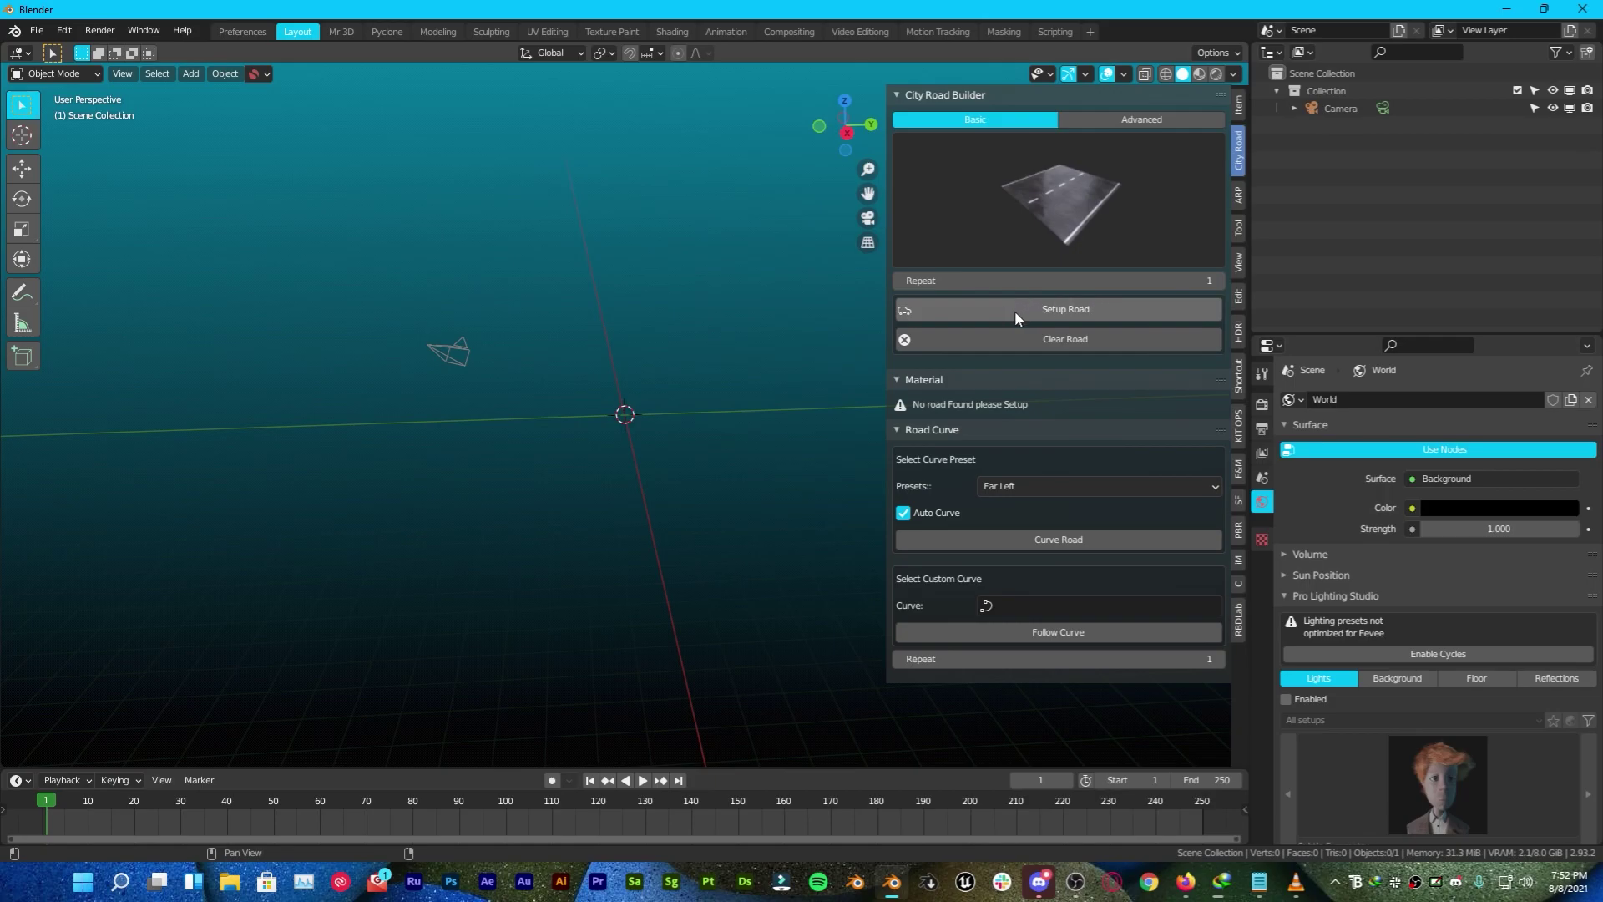
left_click(1016, 309)
- Frame the new road, switch the viewport to rendered shading and enable Pro Lighting: Skies with the Clear 01 sky
middle_click_drag(835, 351, 625, 368)
scroll(624, 367, "up", 5)
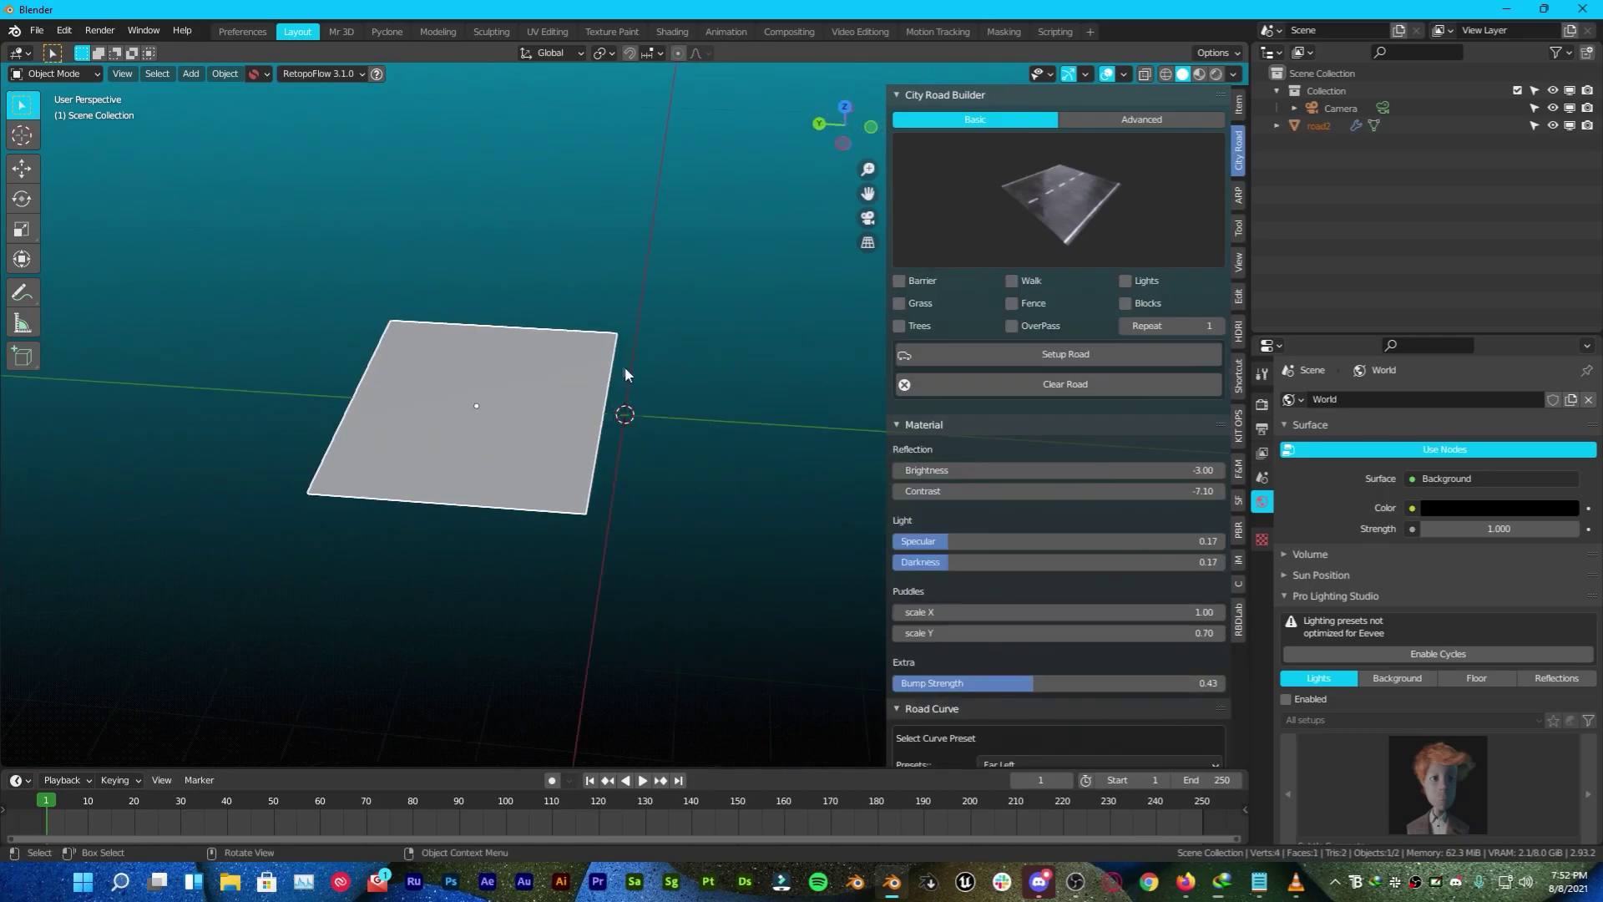
middle_click_drag(844, 175, 728, 144)
middle_click_drag(716, 220, 502, 284)
key("KP_Decimal")
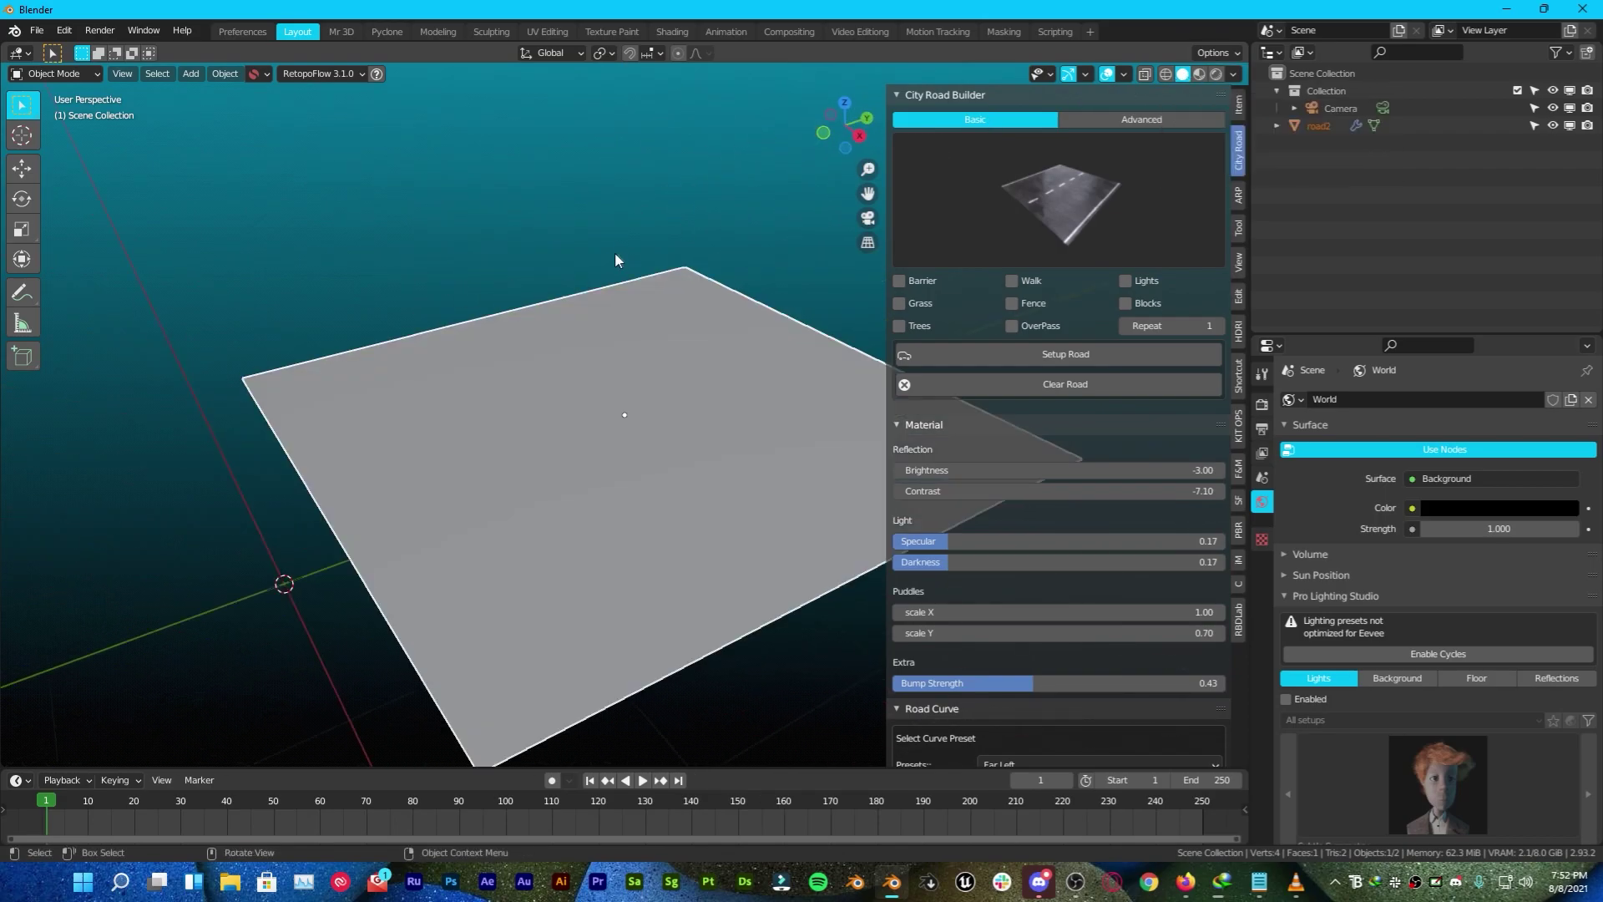
middle_click_drag(614, 252, 644, 243)
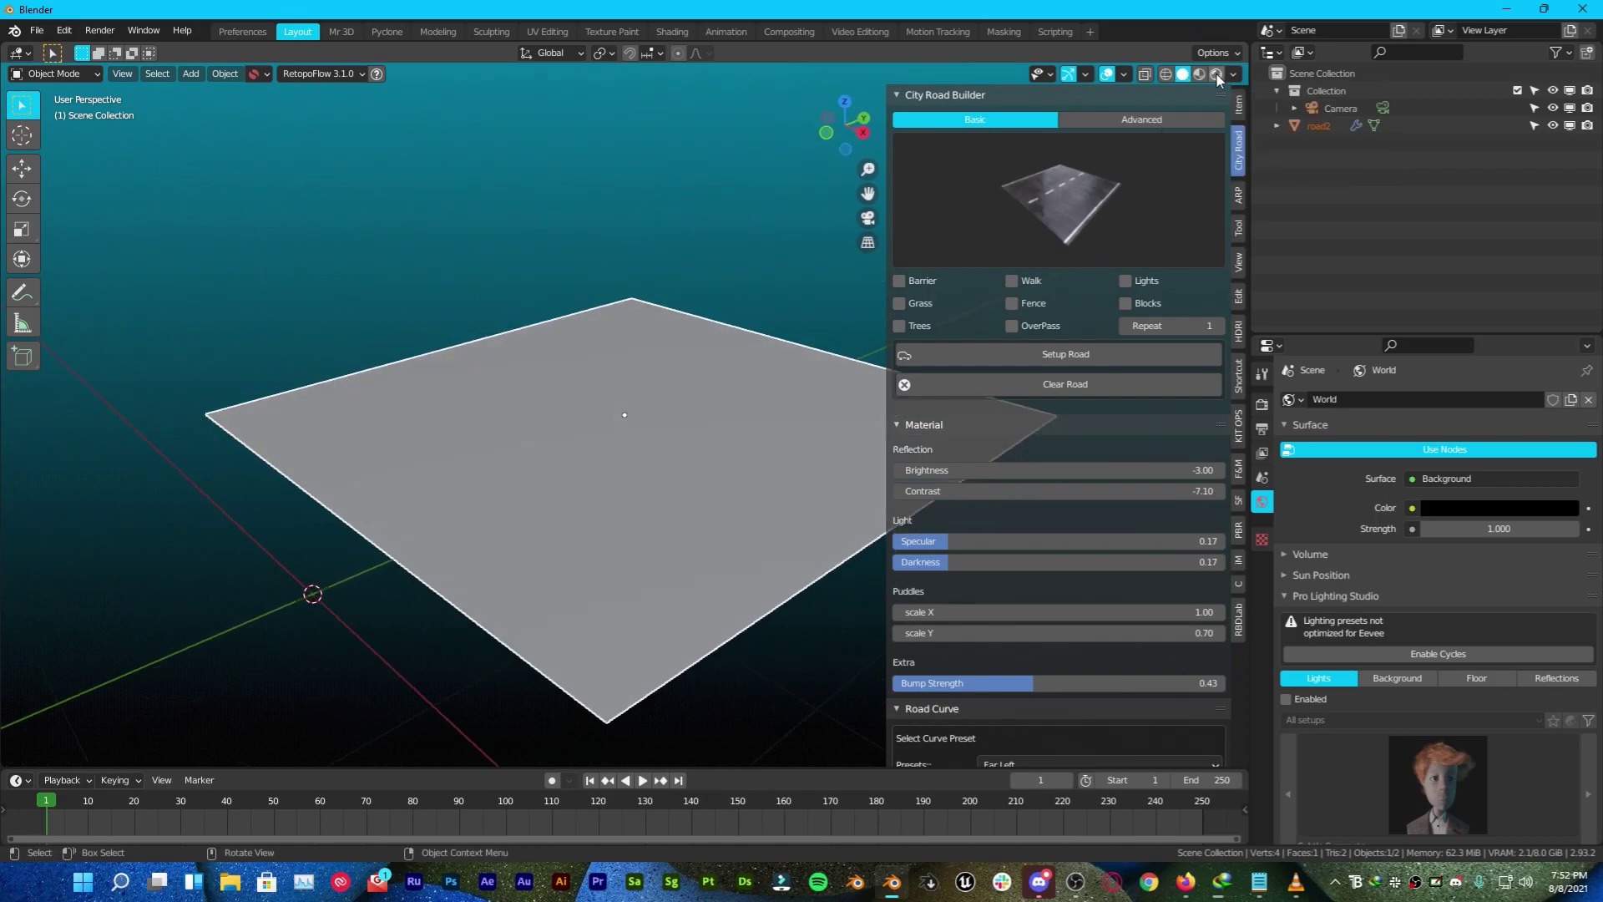
left_click(1216, 75)
left_click(1294, 598)
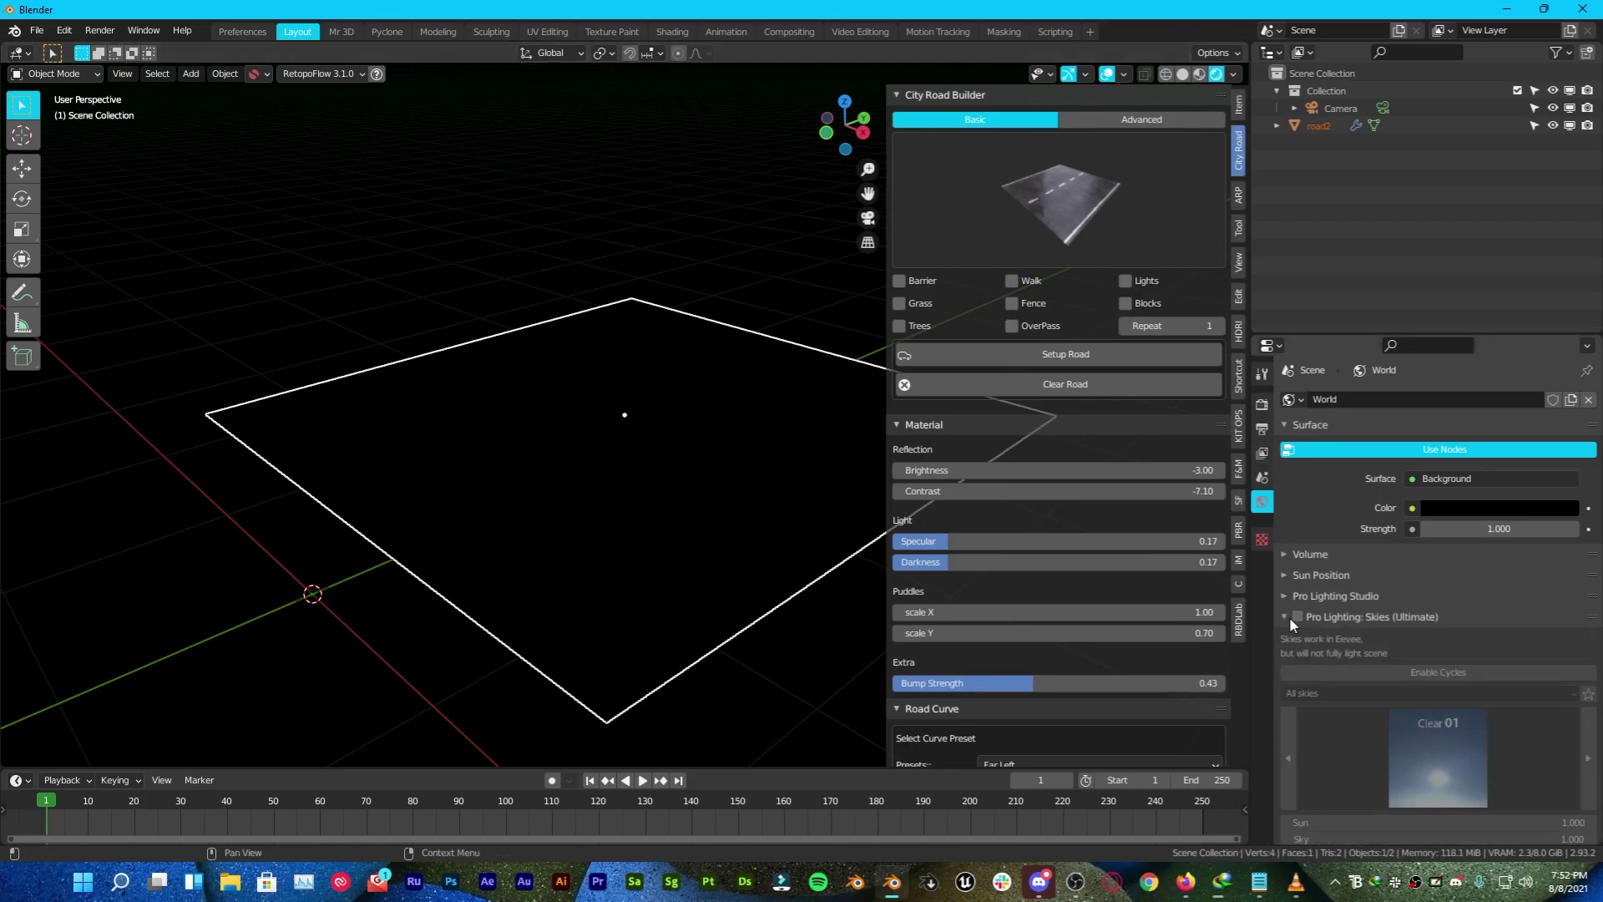
left_click(1296, 618)
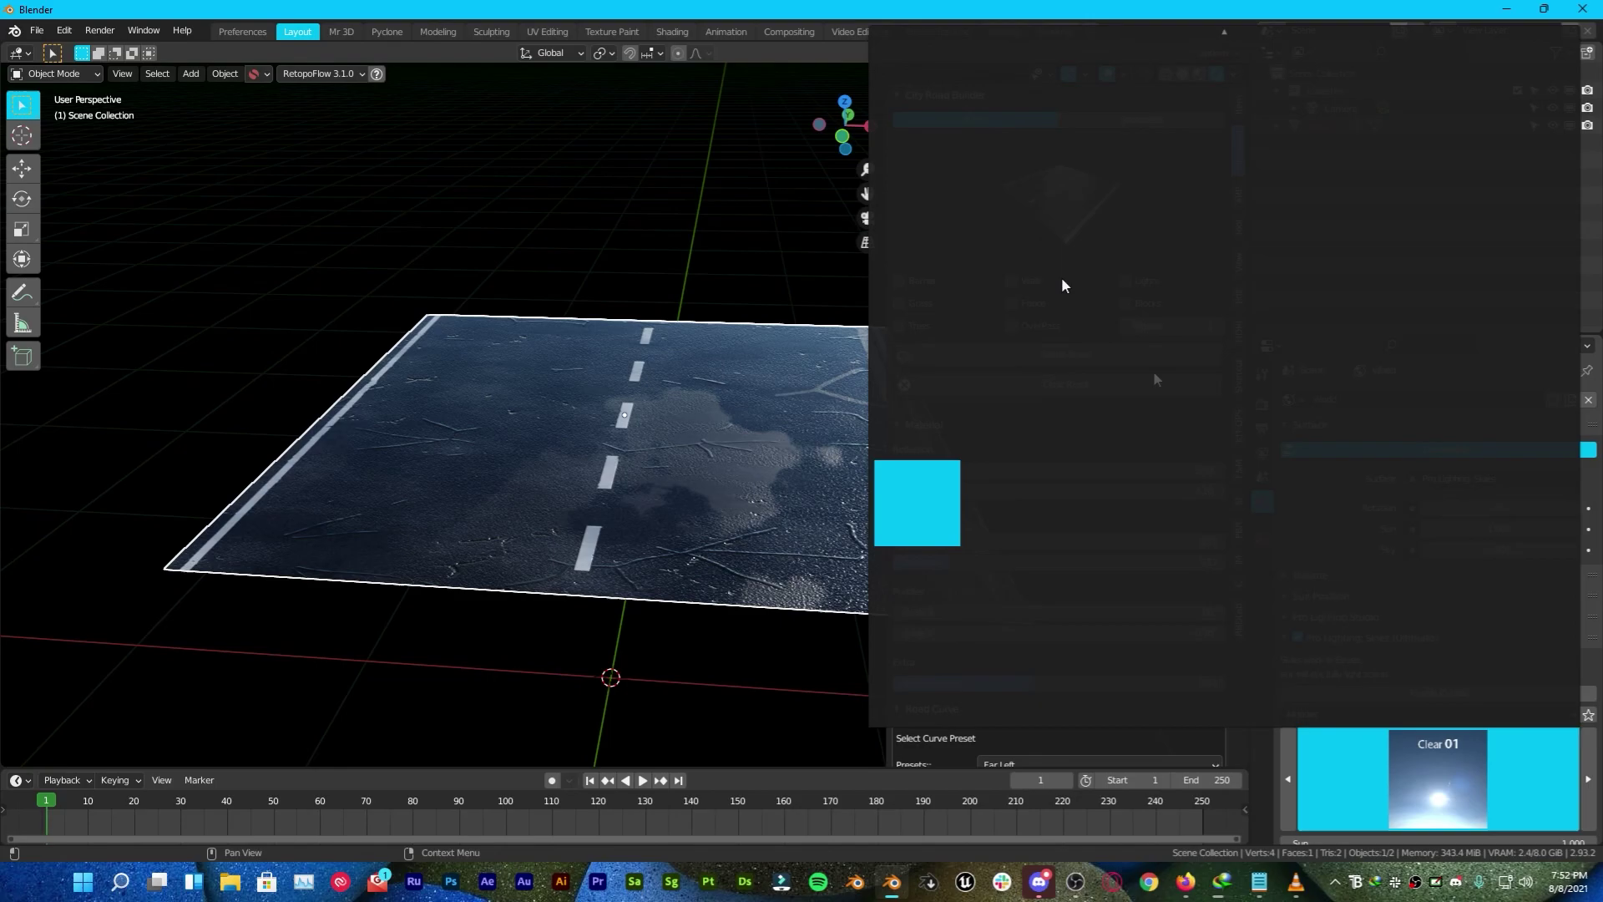
middle_click_drag(634, 300, 668, 388)
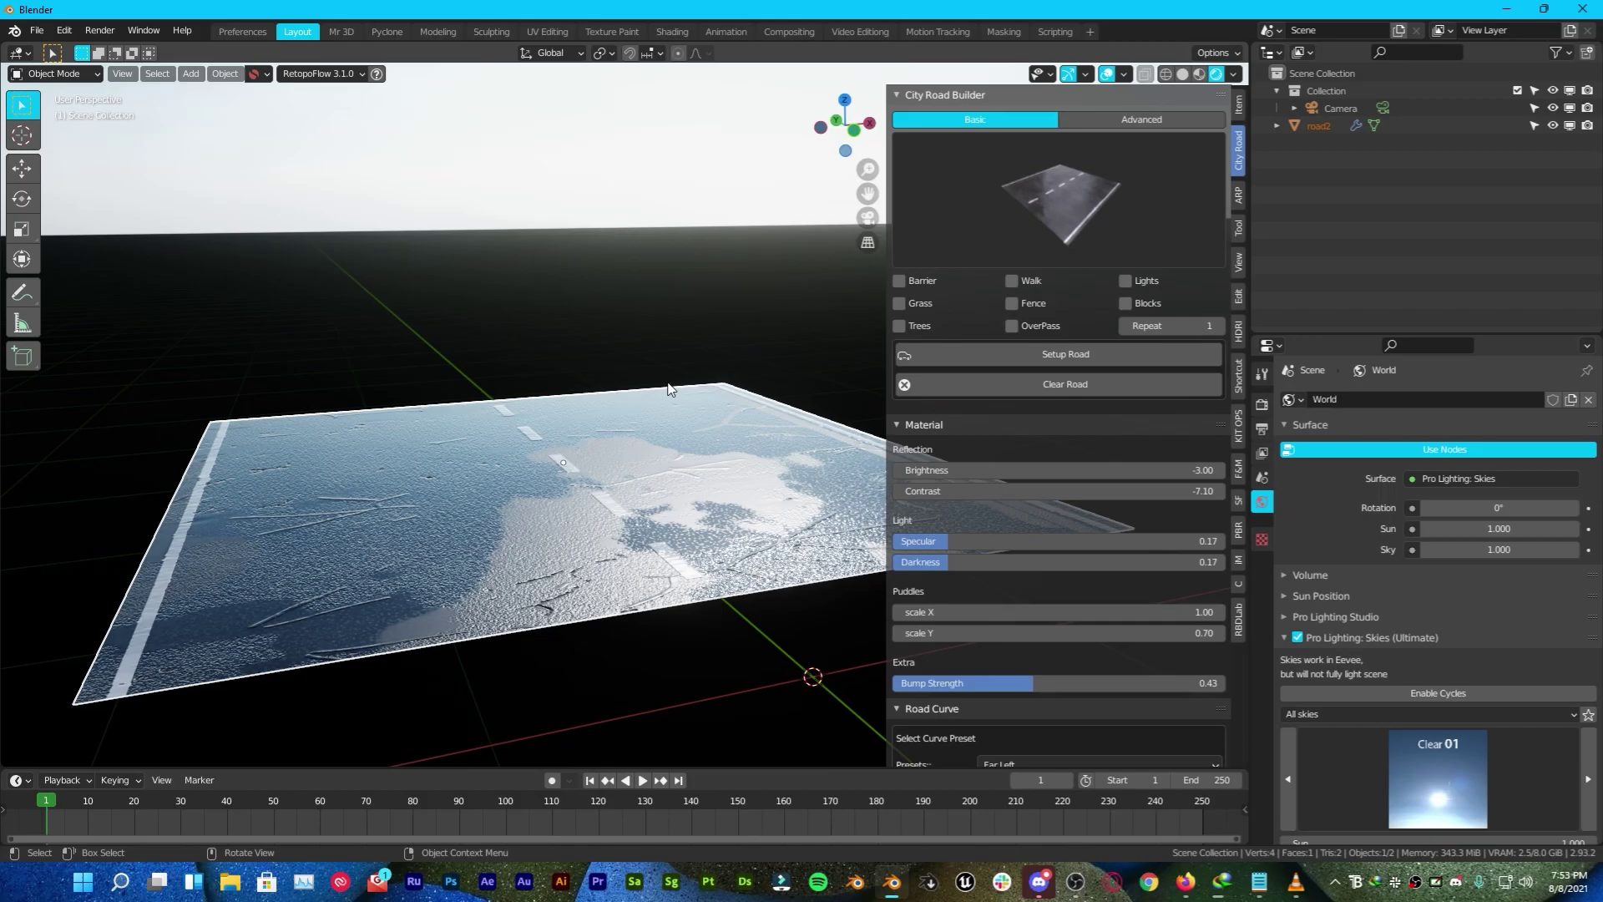
middle_click_drag(668, 388, 643, 343)
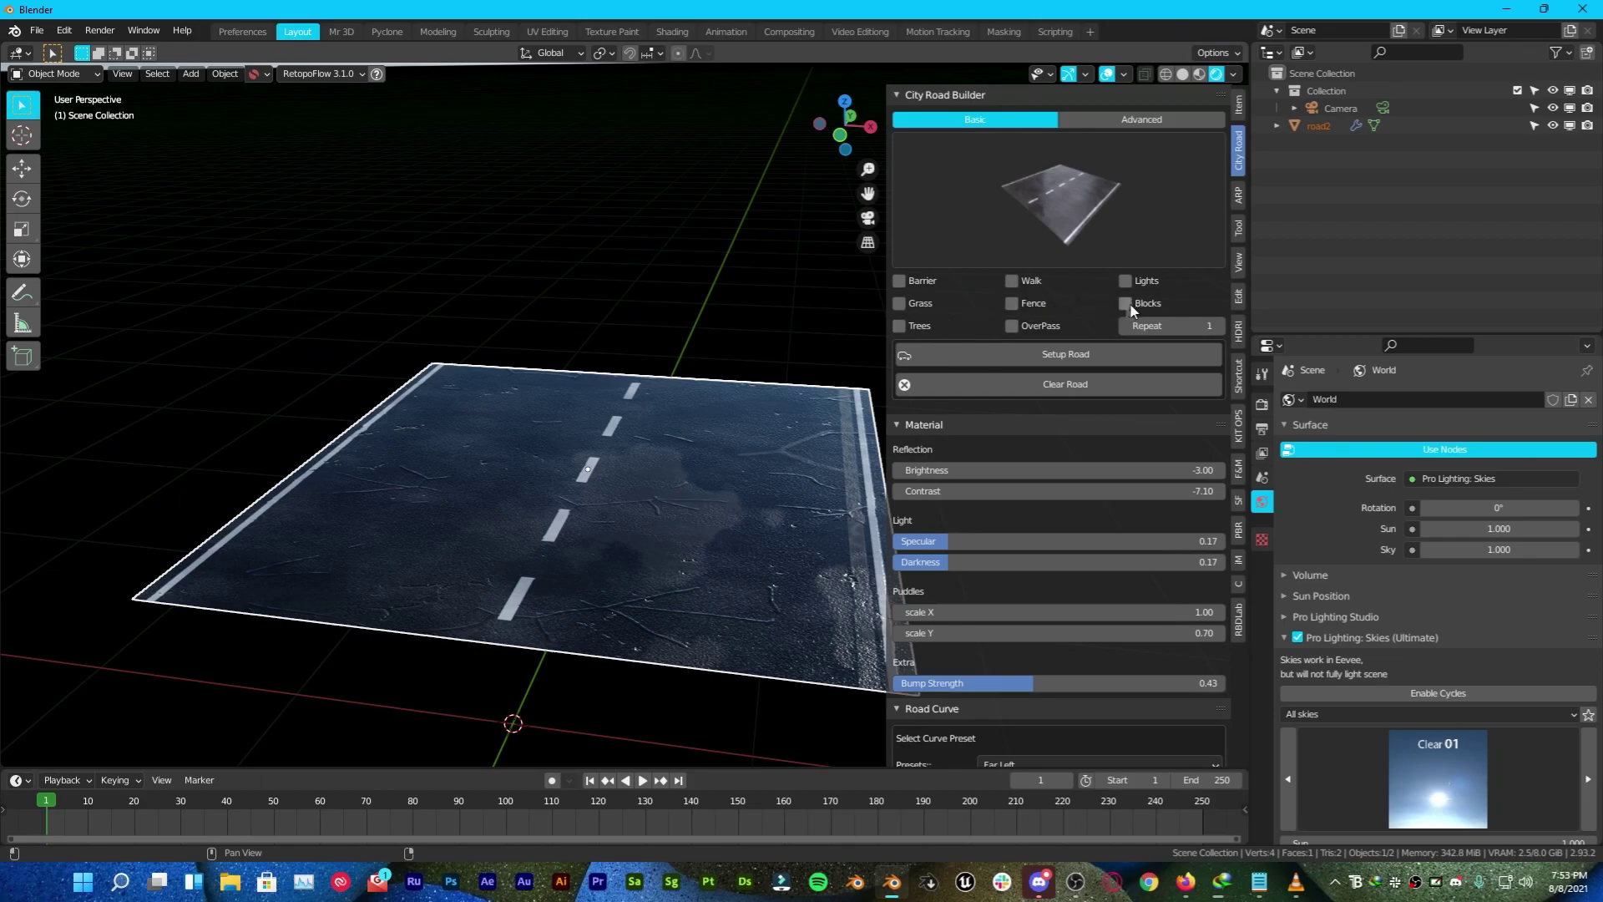
- Add the Walk, Lights, Blocks and Barrier props to the road
middle_click_drag(726, 352, 627, 349)
left_click(1012, 280)
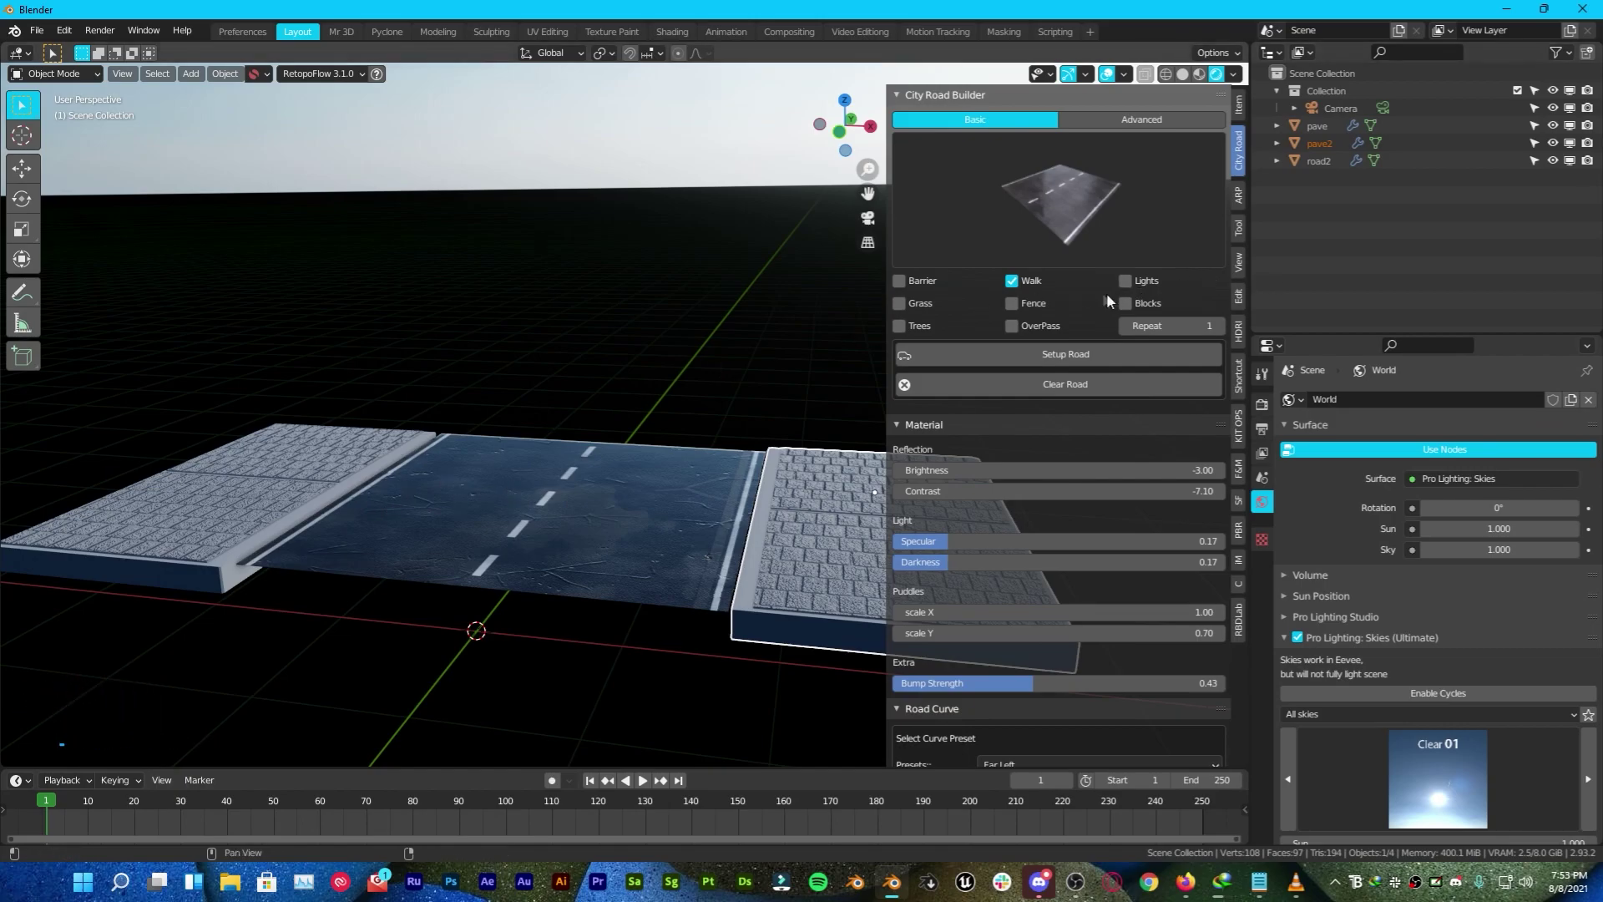
left_click(1126, 280)
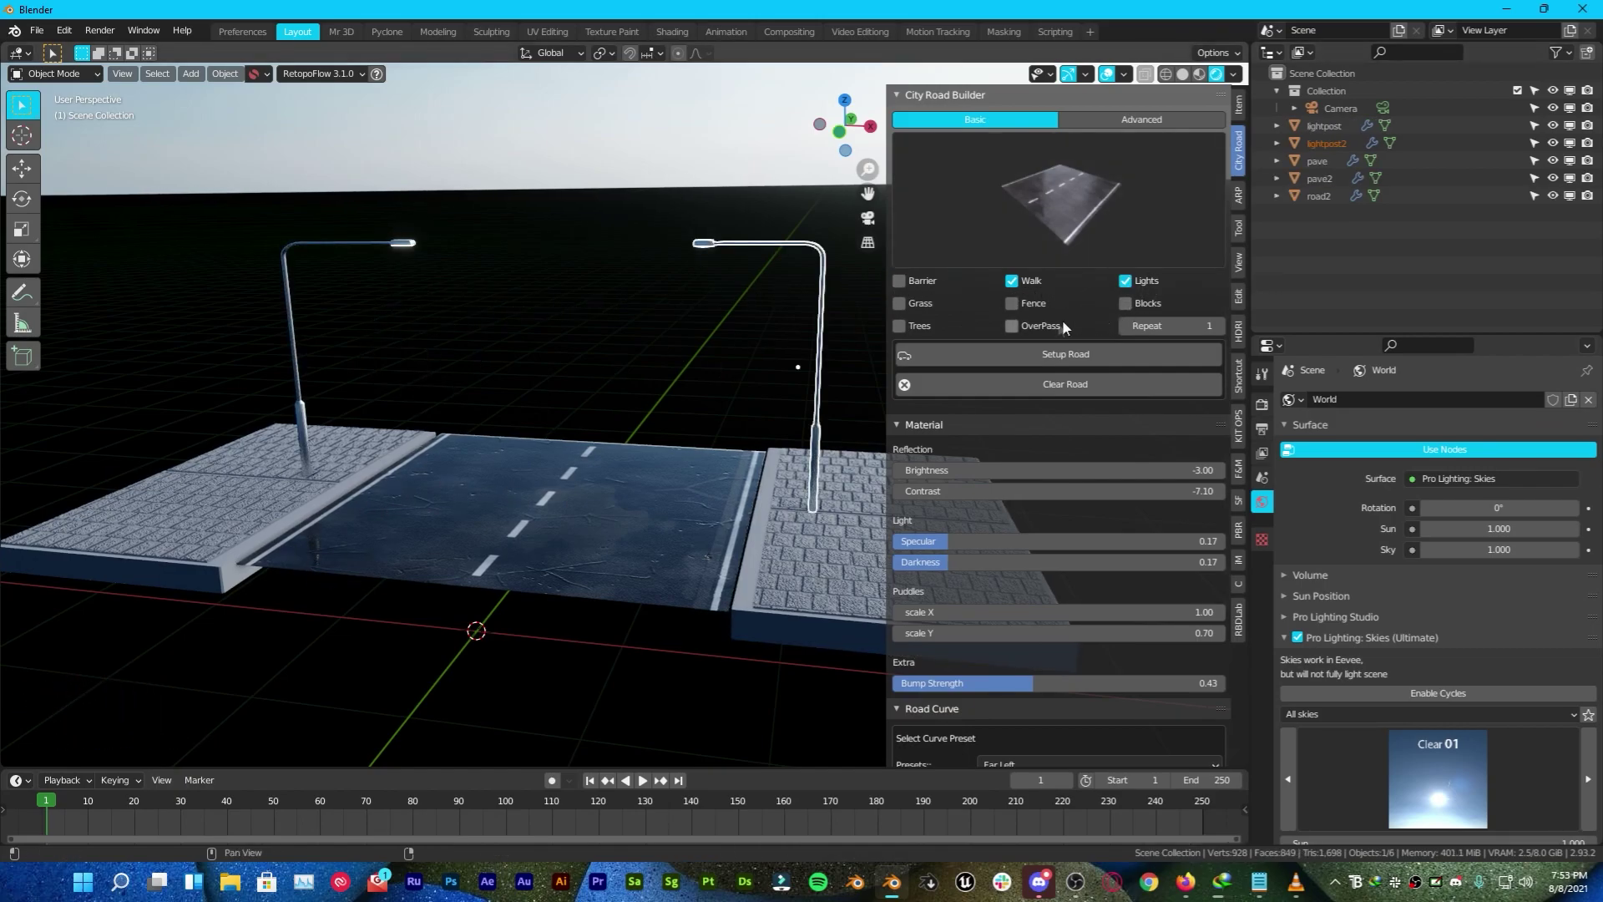
left_click(1127, 303)
middle_click_drag(693, 425, 546, 454)
left_click(913, 288)
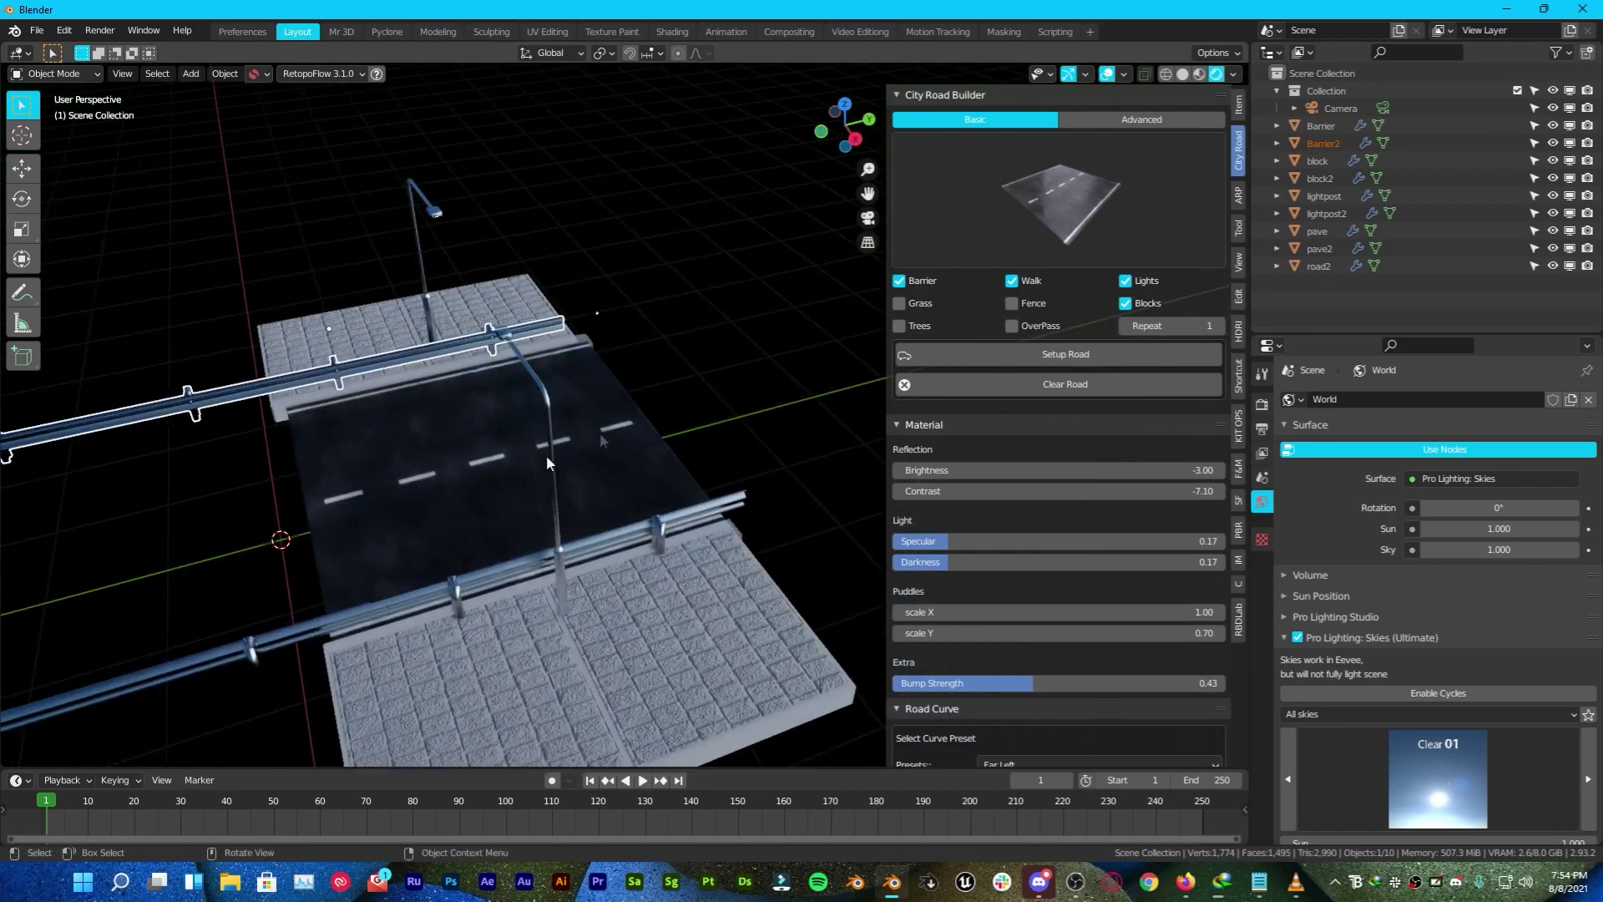
- Delete both barrier objects, Barrier and Barrier2, from the scene
left_click(1320, 126)
key("Delete")
left_click(1331, 130)
key("Delete")
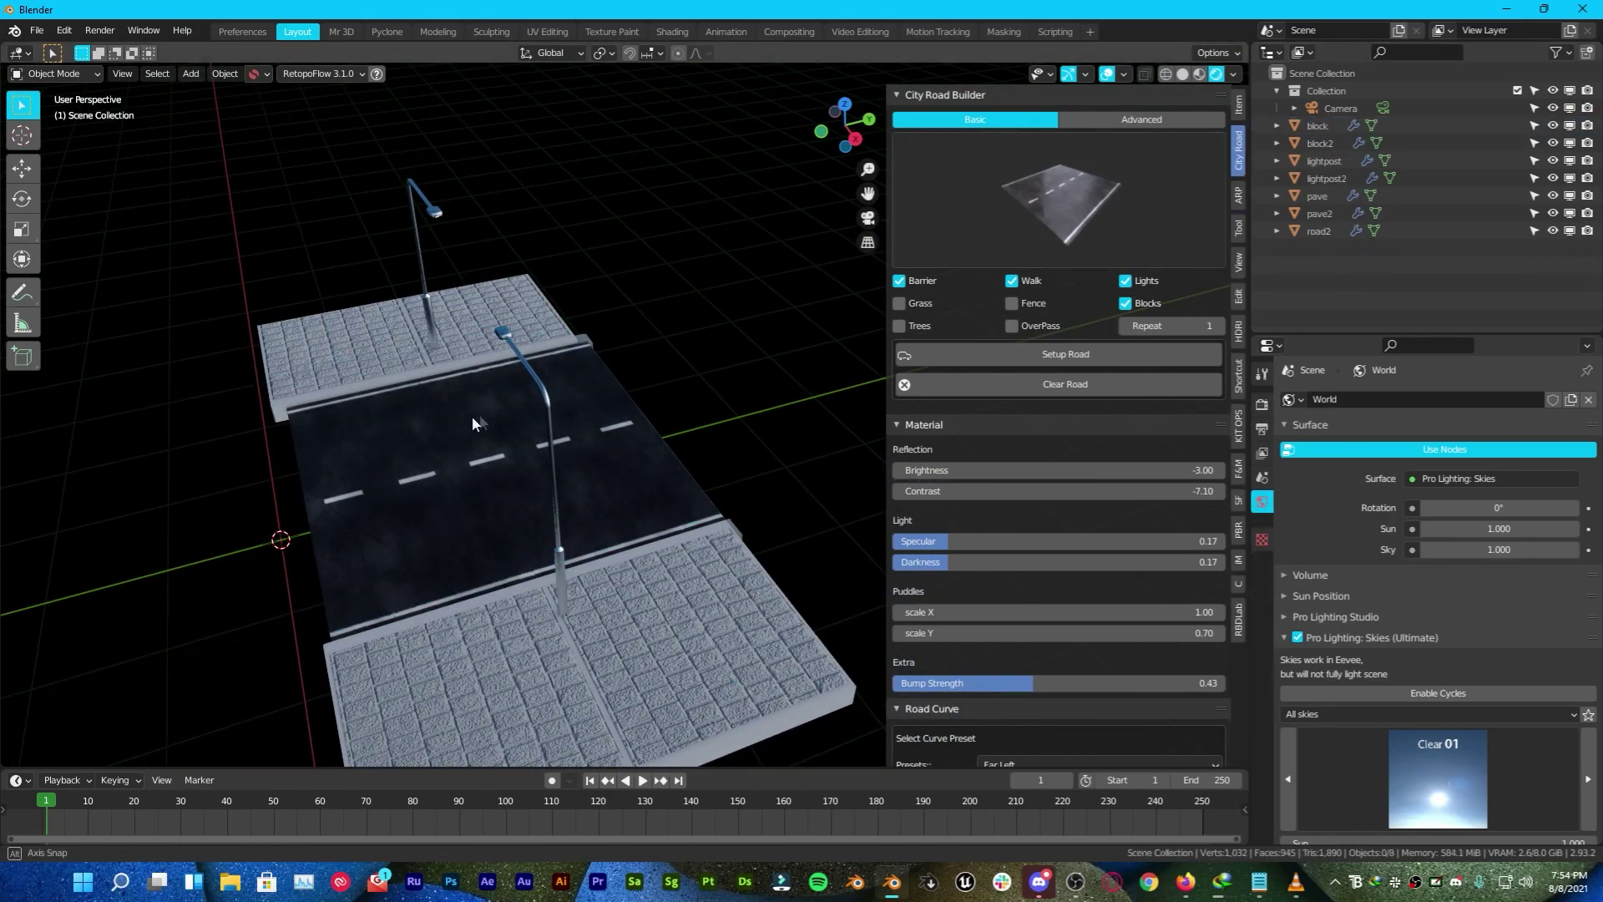
- Set the road material's reflection Brightness to 1.14 and Contrast to -4.67
middle_click_drag(473, 416, 635, 345)
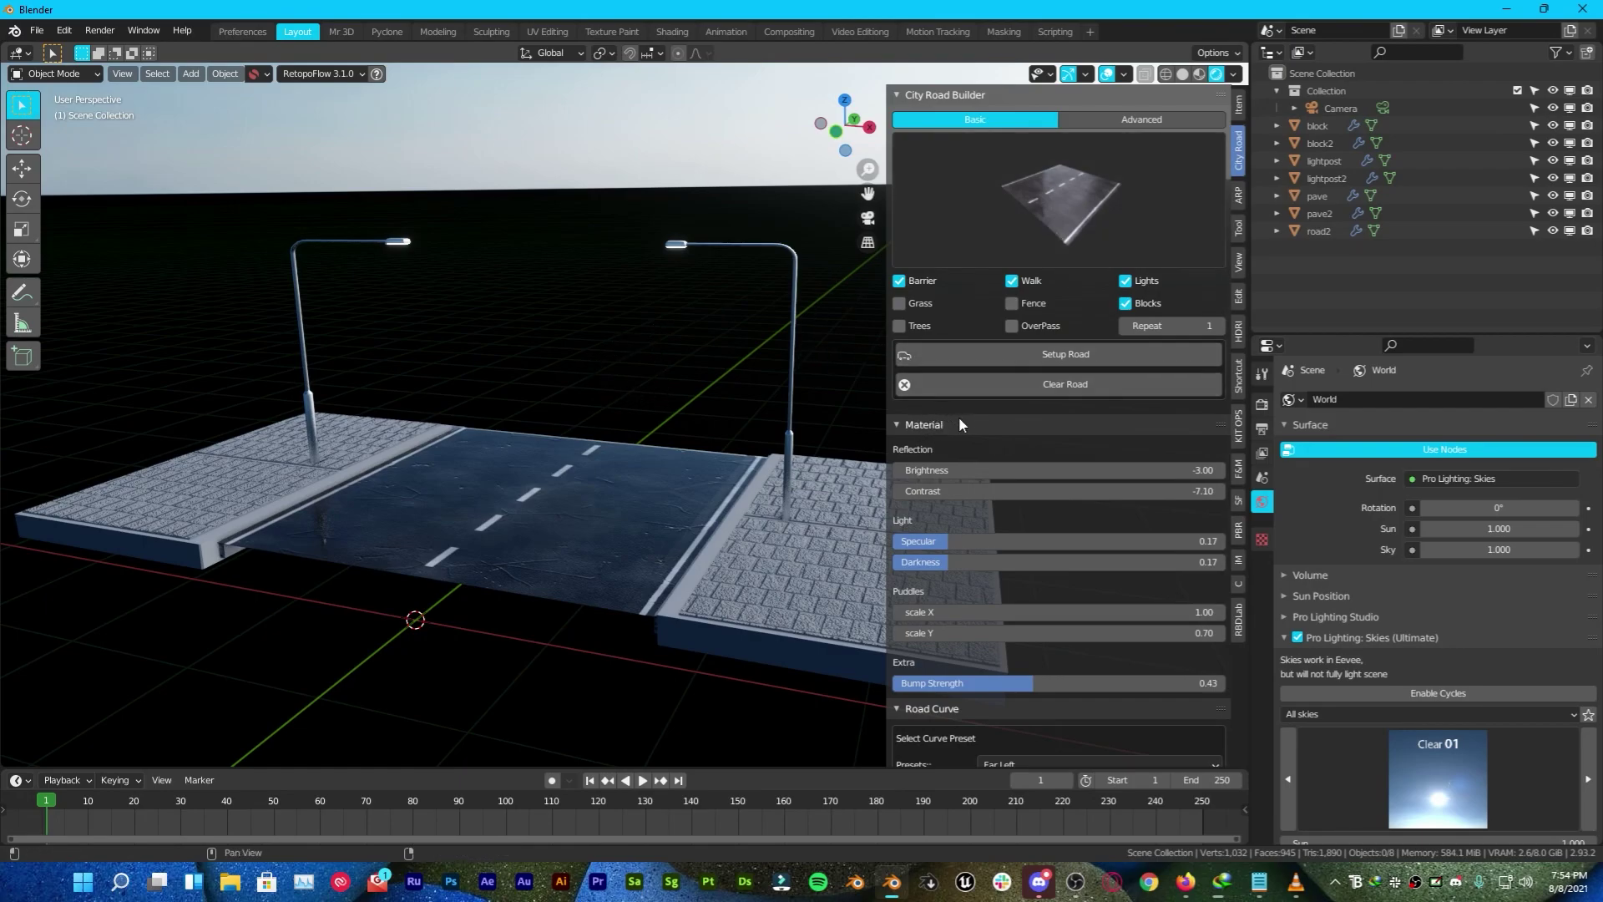
scroll(959, 423, "down", 2)
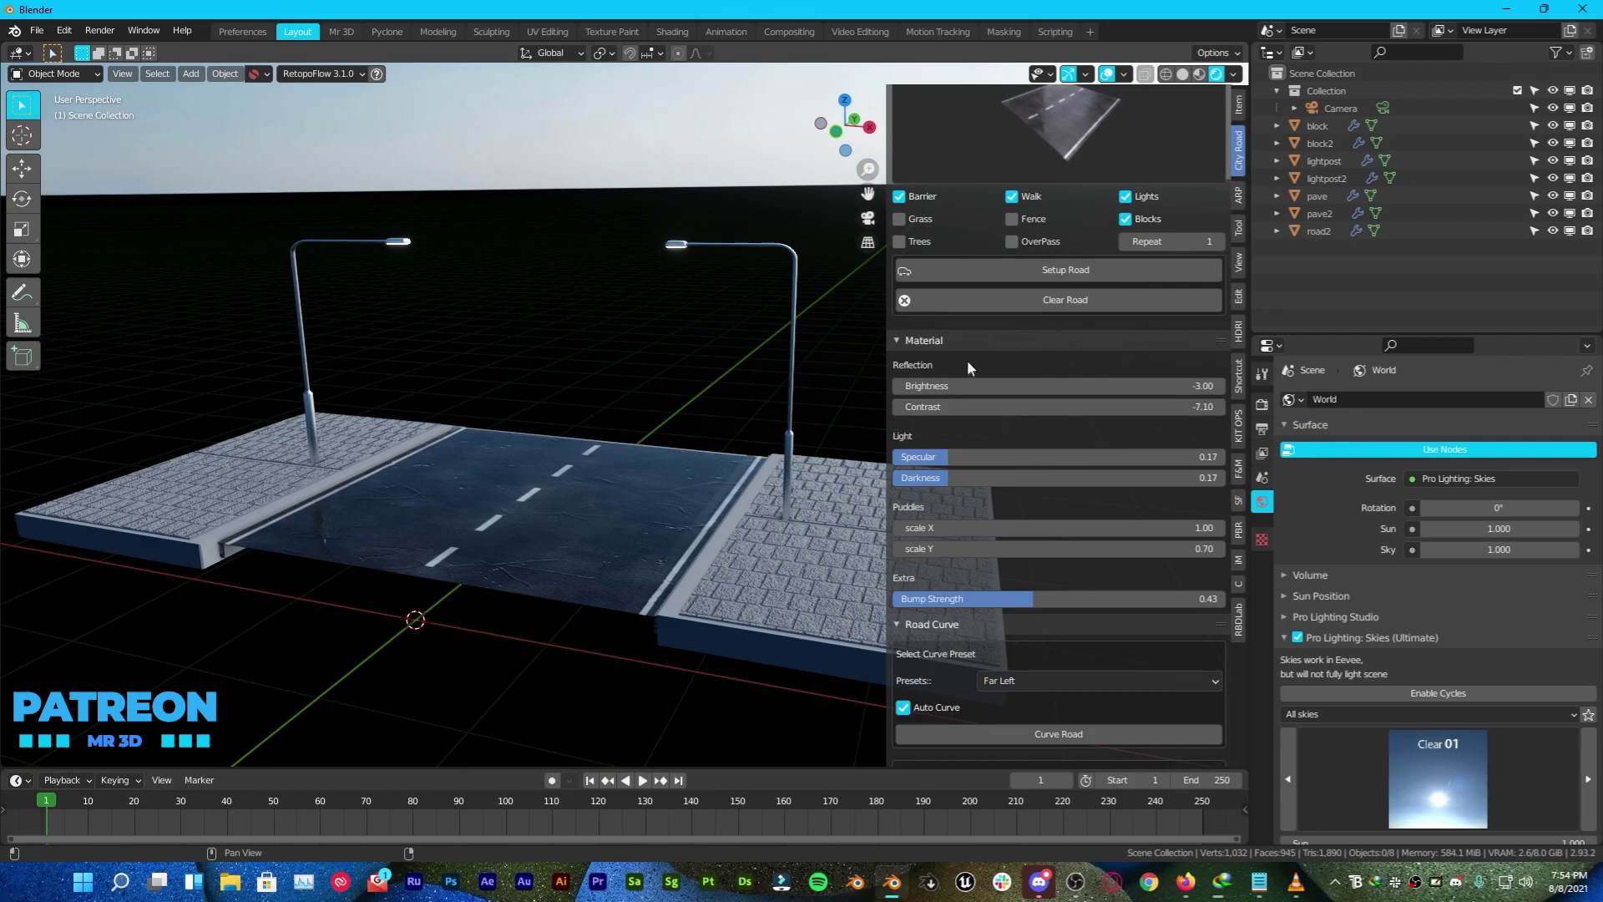
middle_click_drag(673, 425, 744, 425)
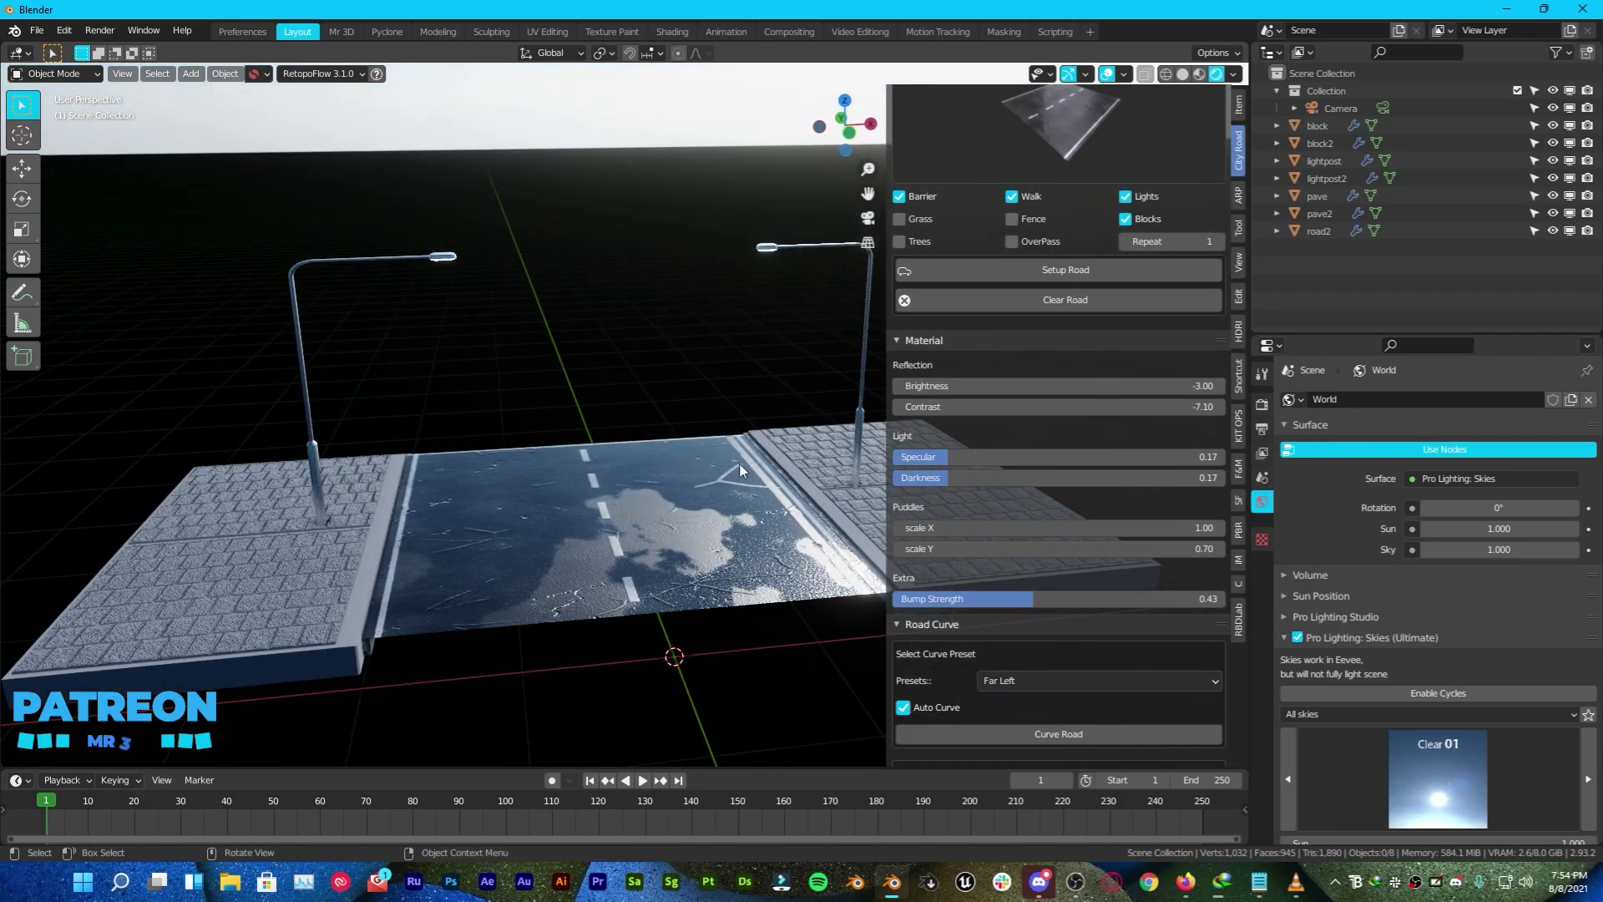
scroll(740, 470, "up", 5)
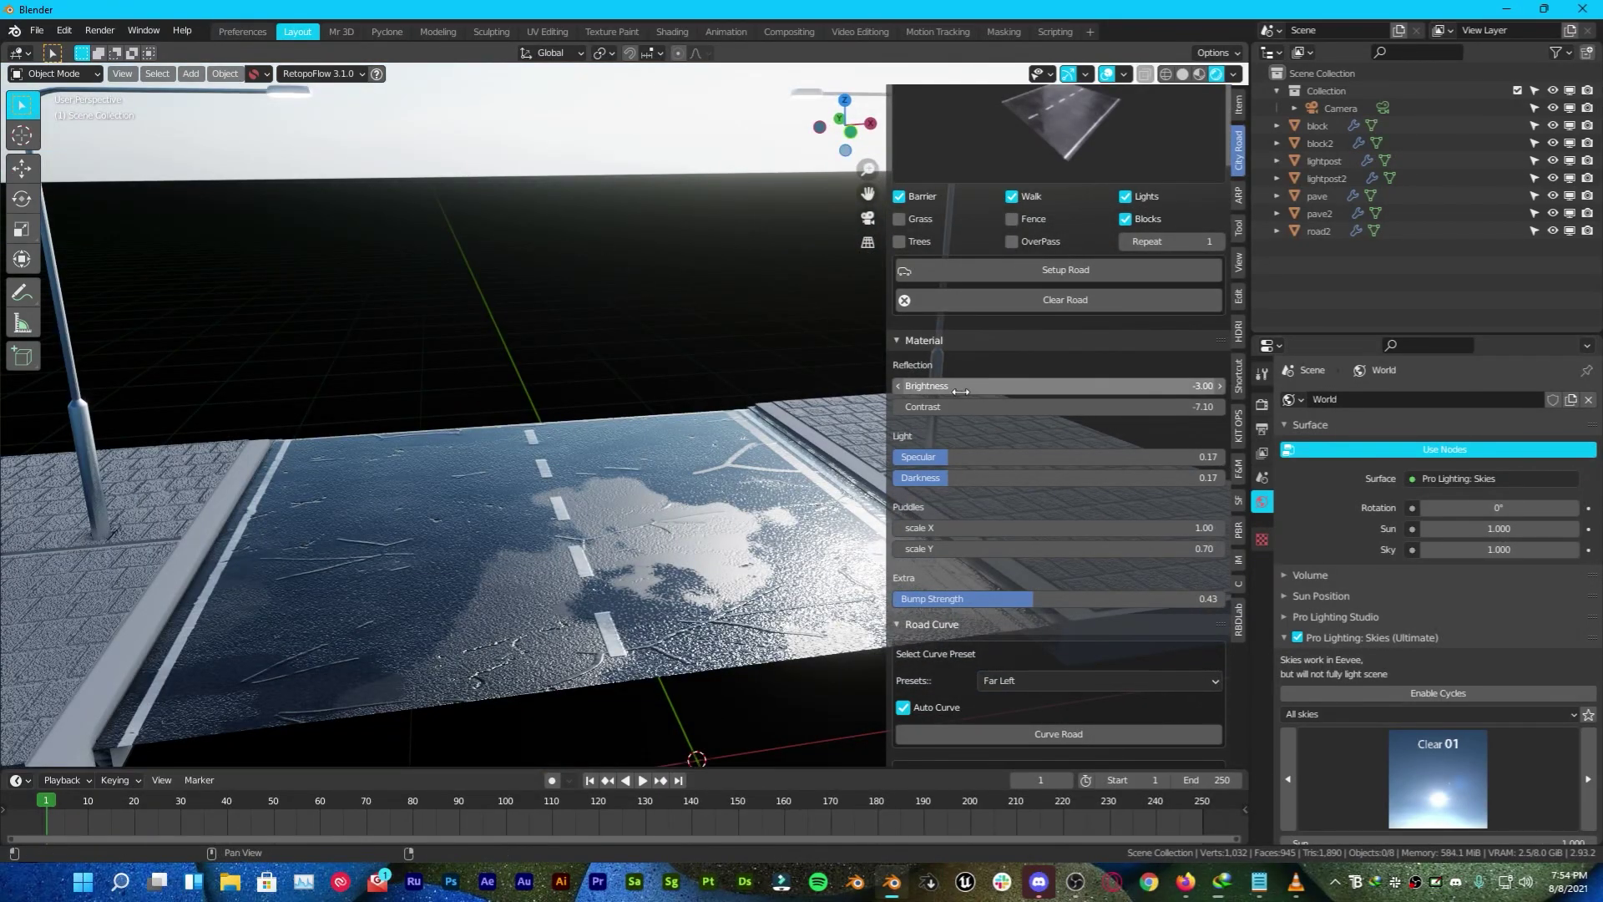
left_click_drag(953, 386, 1006, 374)
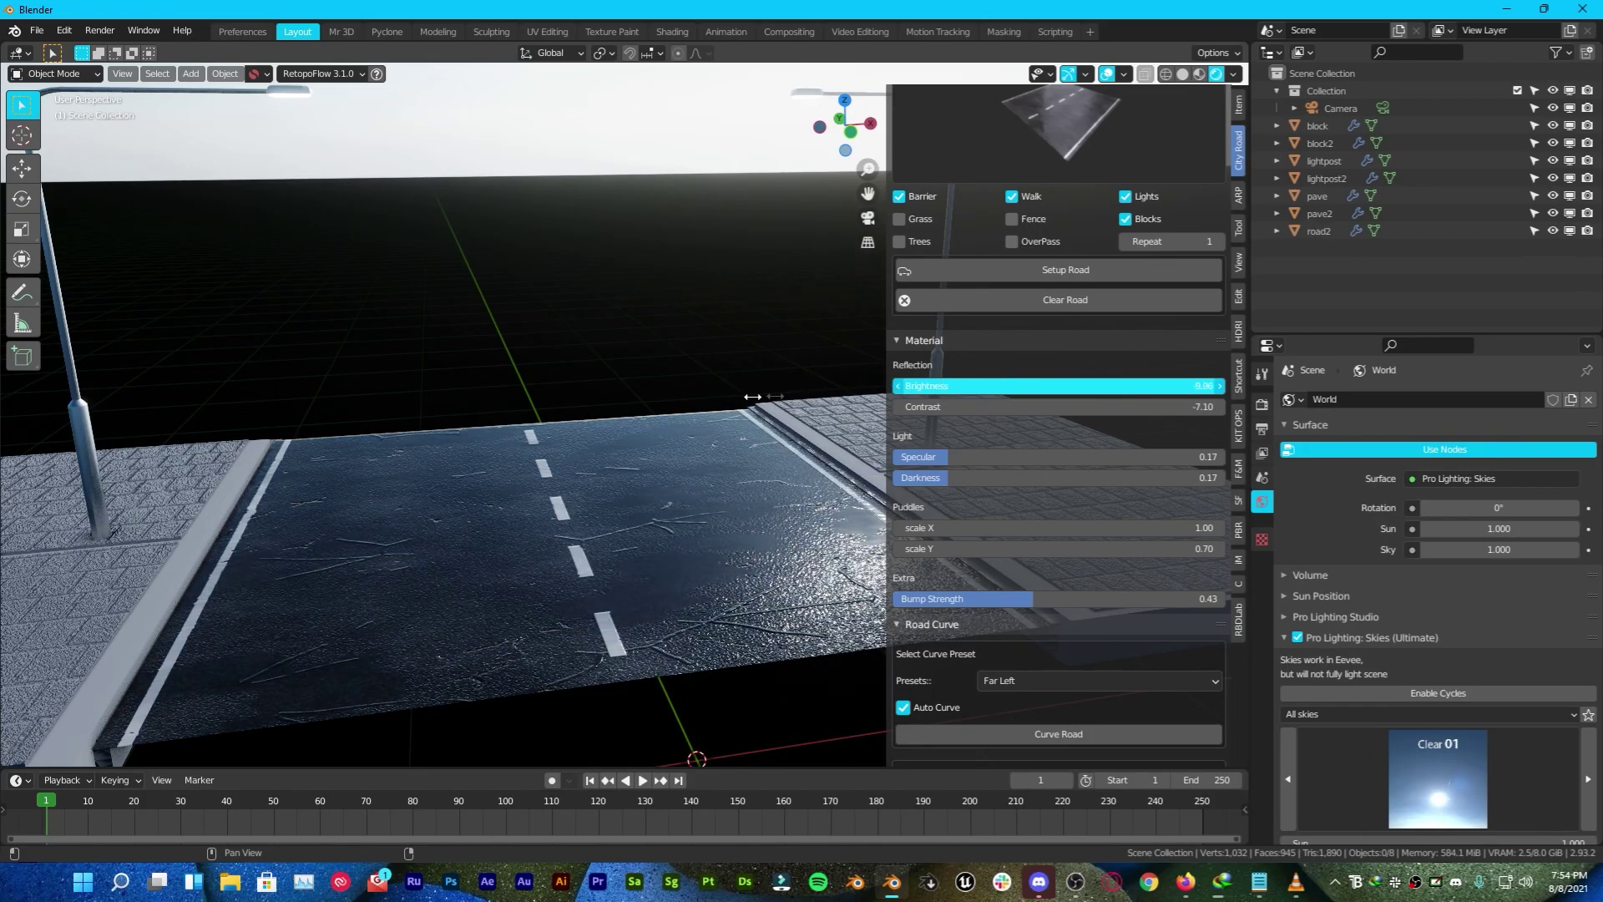
left_click_drag(752, 397, 1048, 394)
middle_click_drag(751, 417, 646, 411)
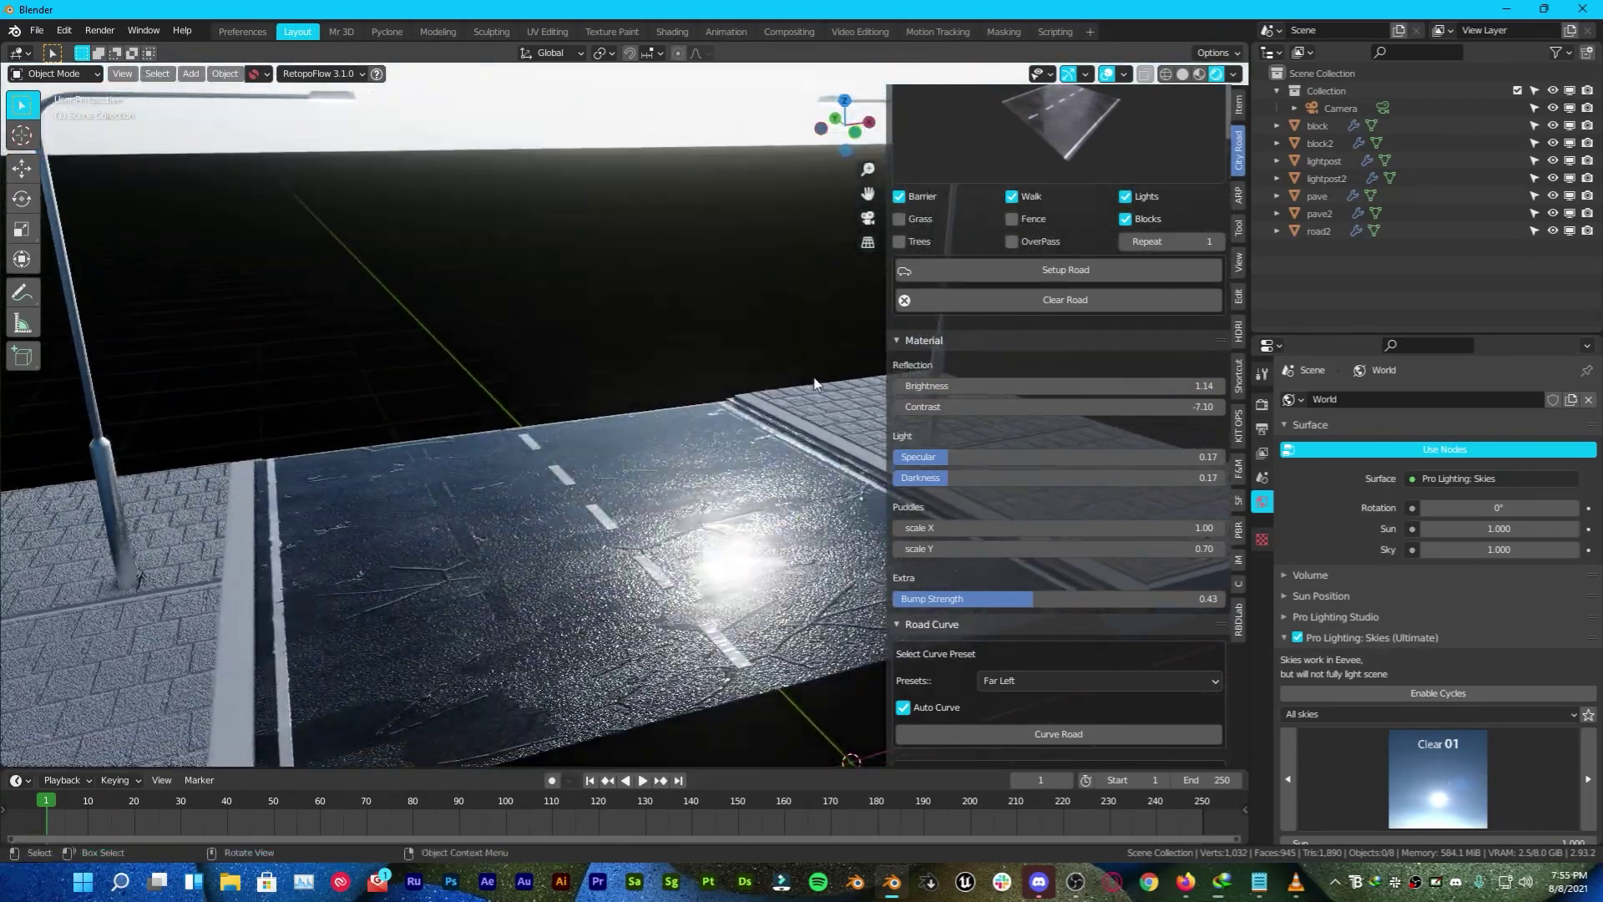
left_click_drag(970, 406, 1063, 402)
middle_click_drag(618, 442, 917, 455)
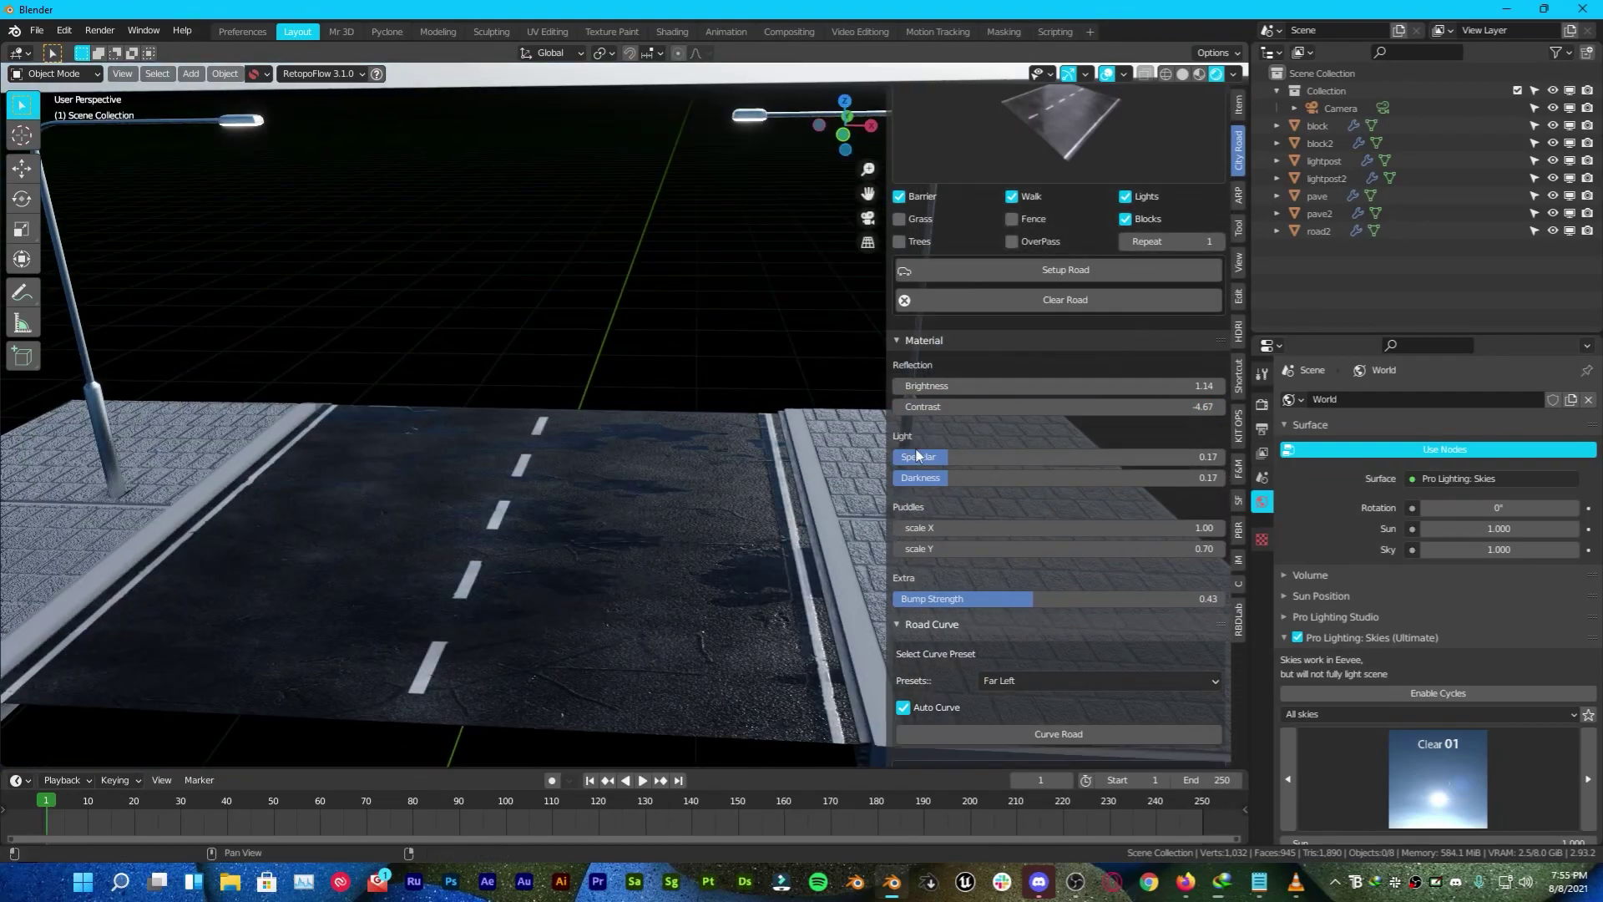
- Raise the road material's light Specular and Darkness values to 1.00 each
left_click_drag(955, 459, 1236, 460)
middle_click_drag(648, 401, 712, 405)
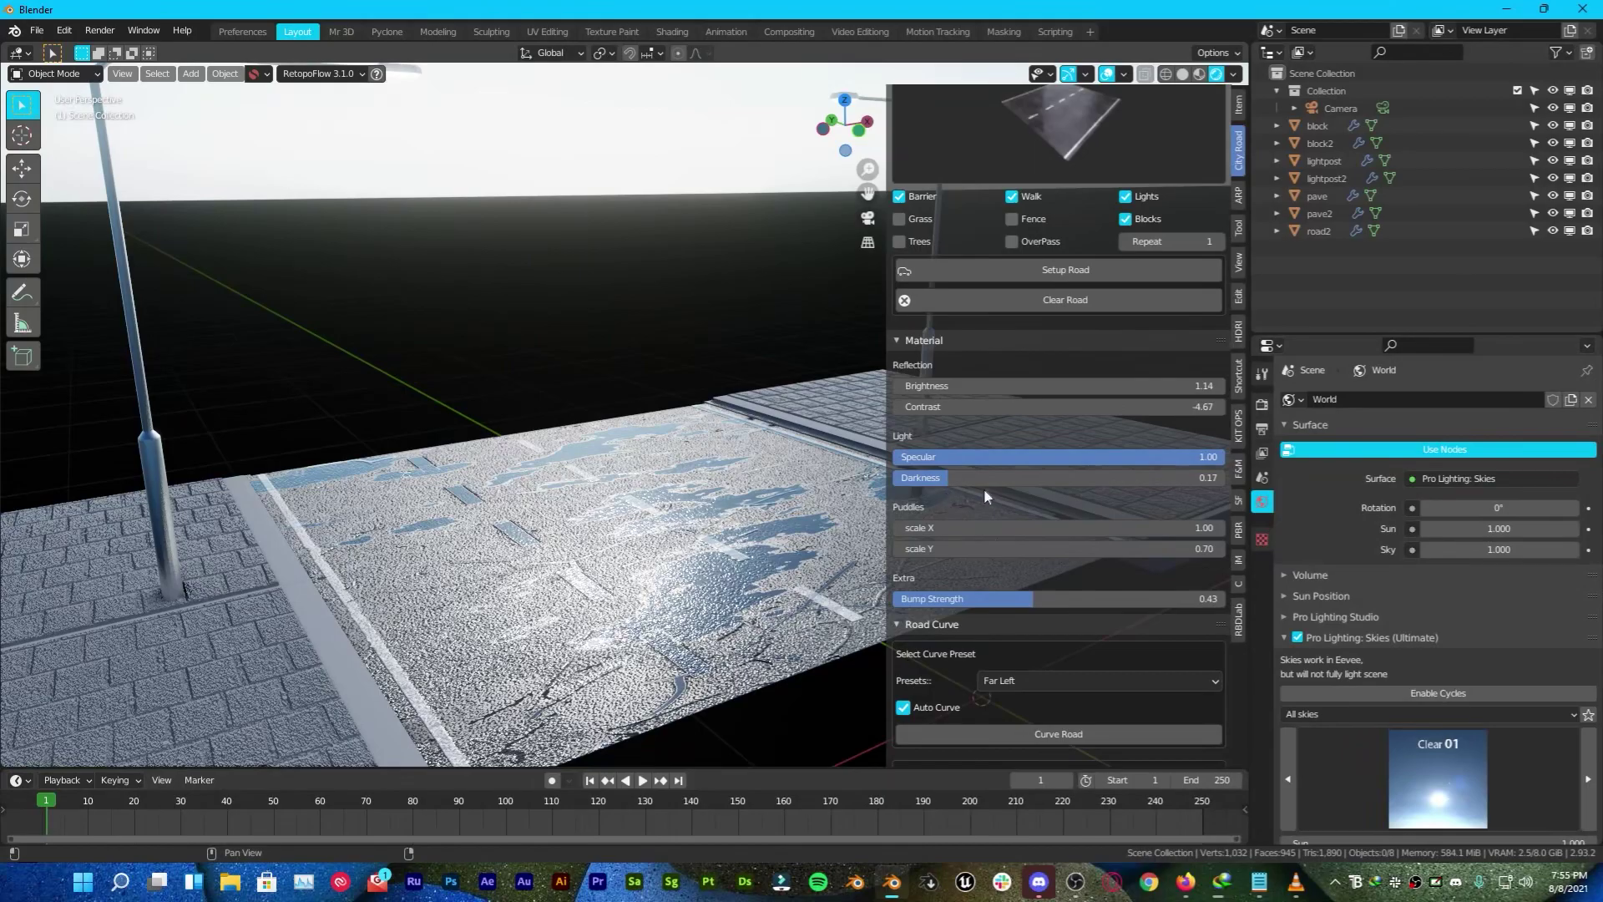
left_click_drag(1089, 464, 1060, 466)
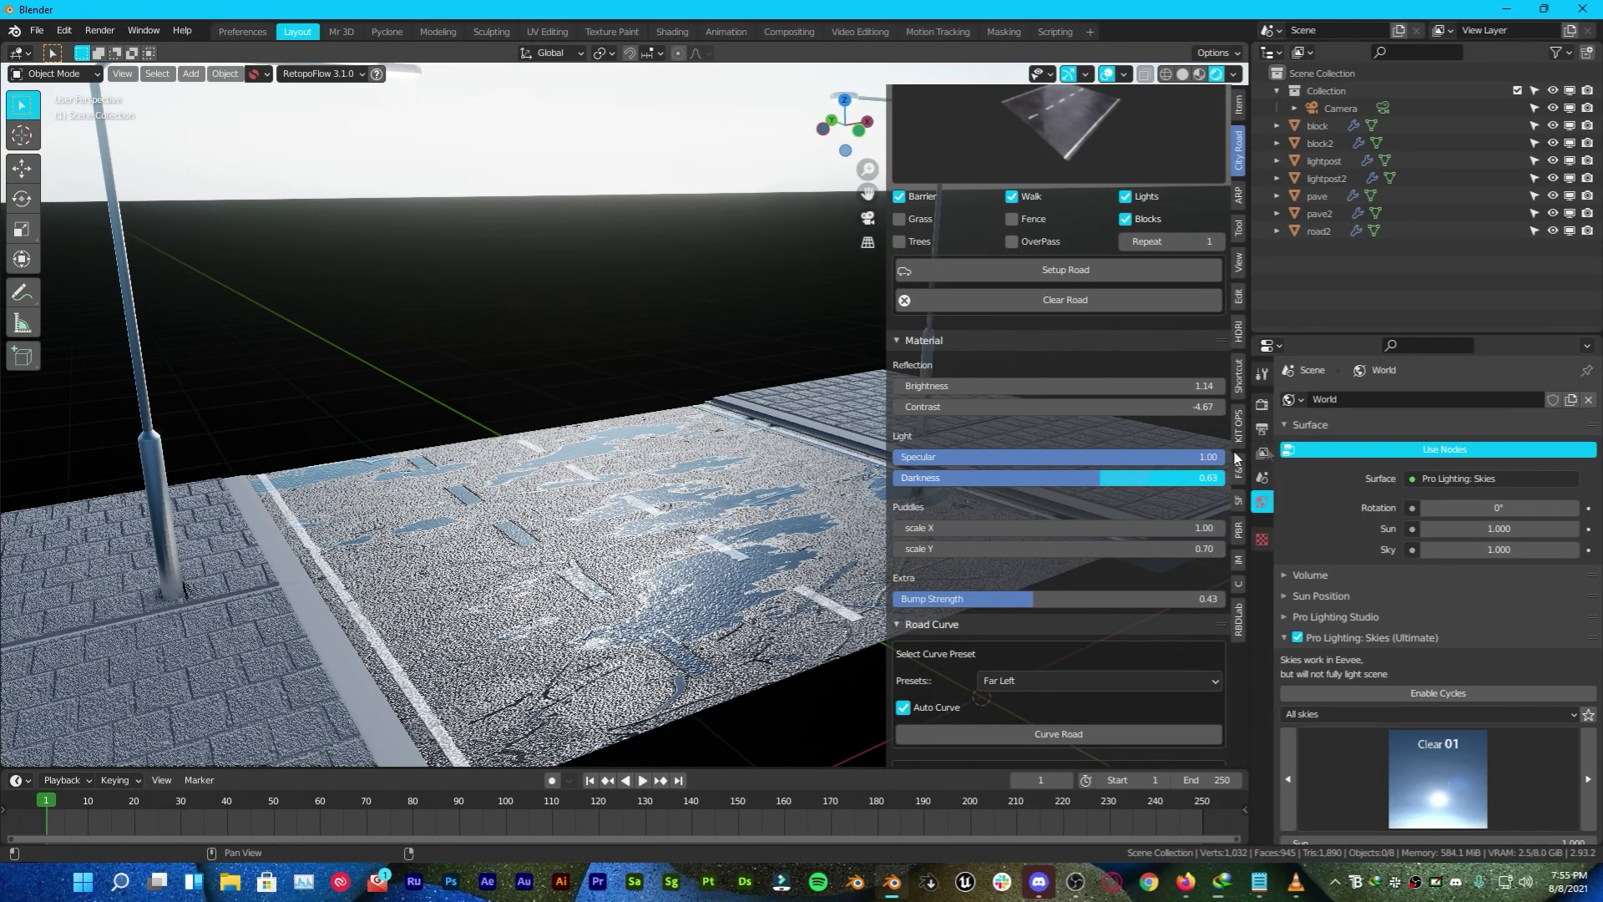
left_click_drag(1234, 452, 1294, 455)
middle_click_drag(785, 334, 834, 401)
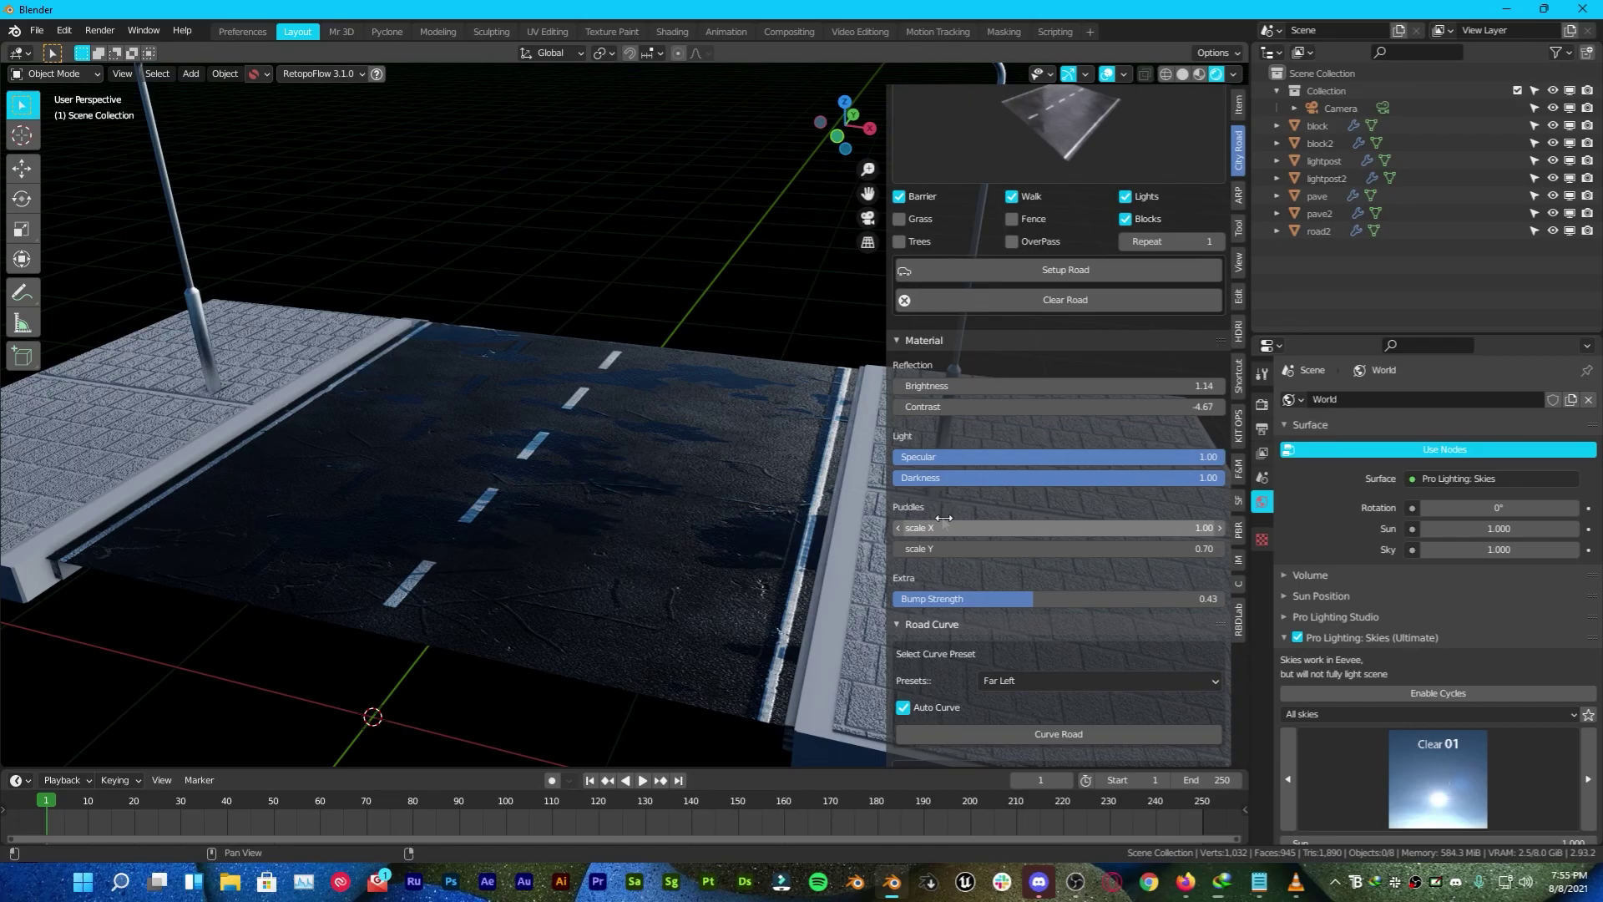
- Try the road puddles with scale X at 0.10 and scale Y at 0.88, and undo both changes
middle_click_drag(827, 509, 605, 514)
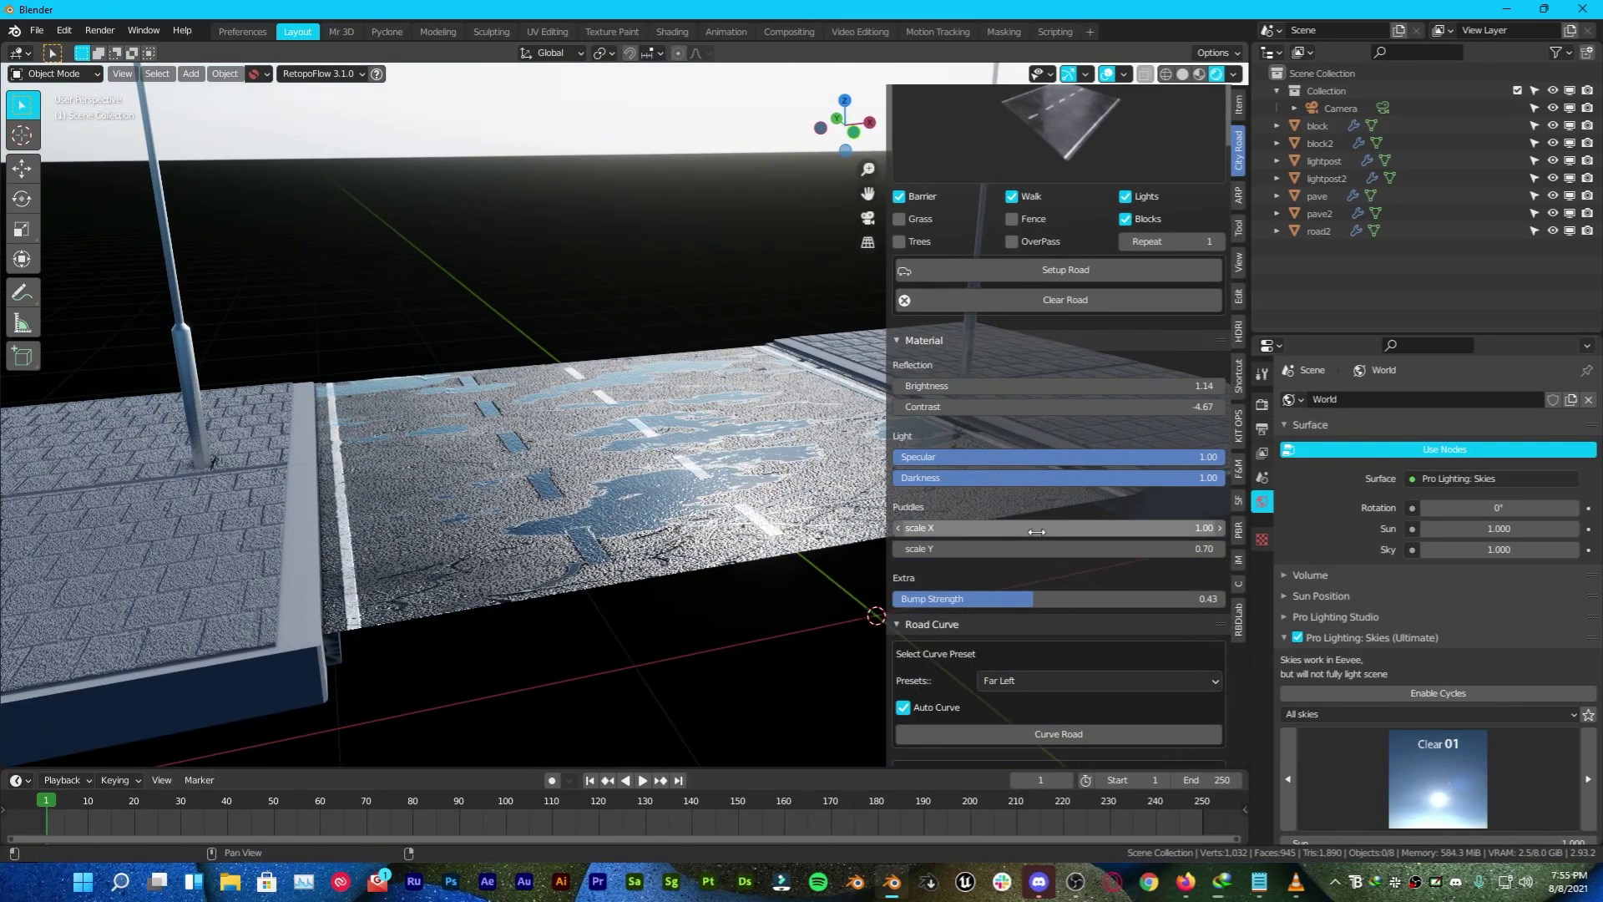
left_click_drag(1036, 532, 1009, 519)
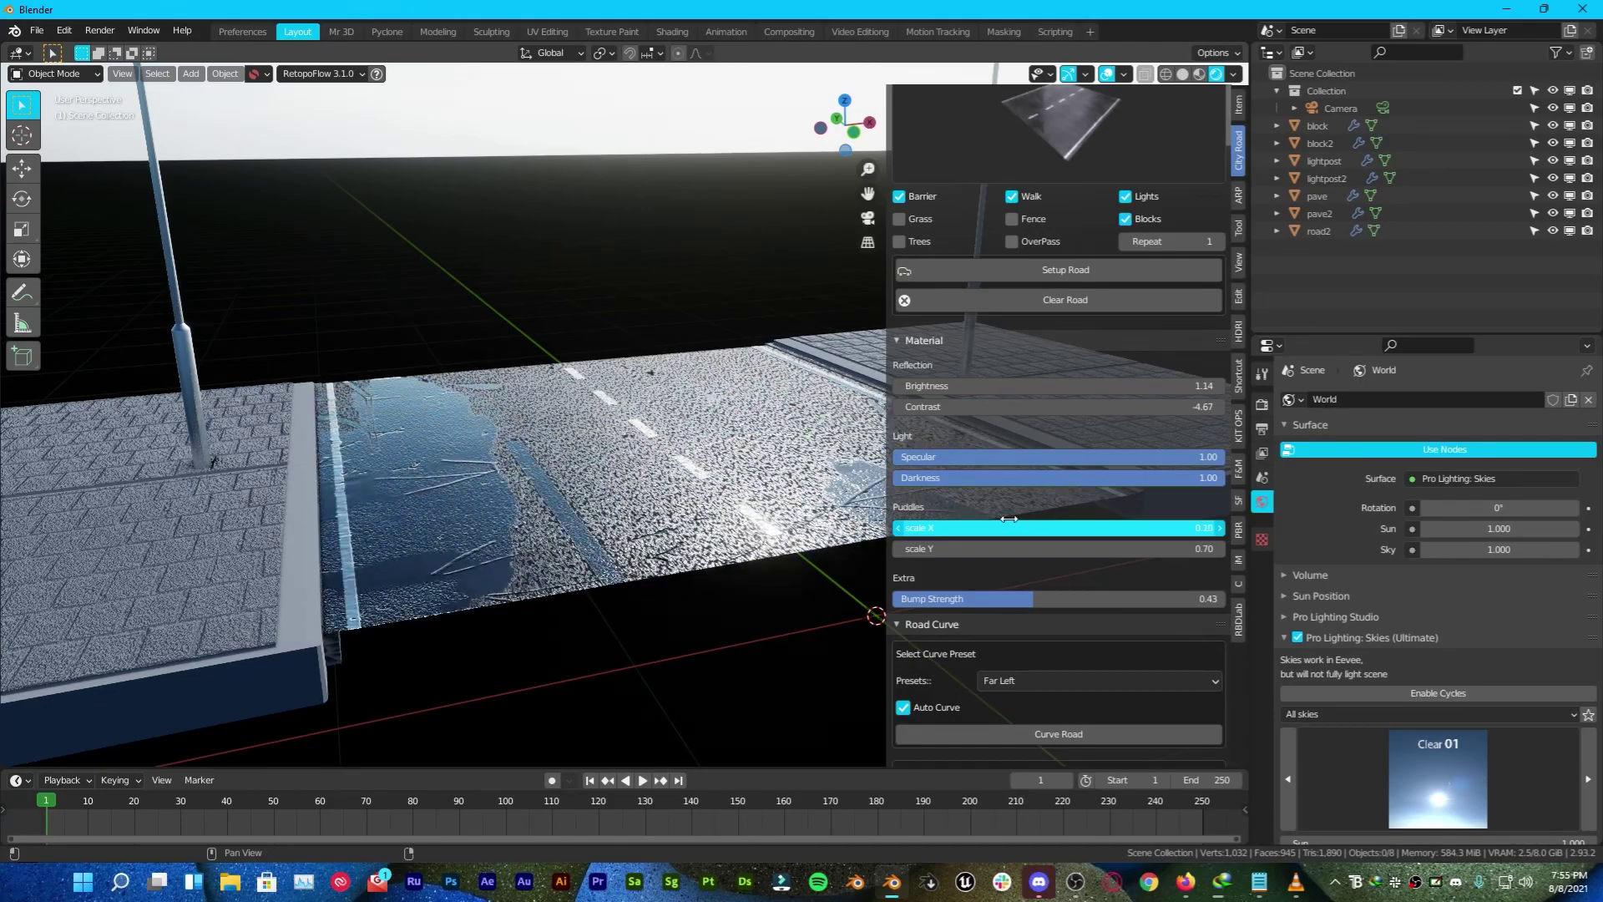
key("Return")
middle_click_drag(706, 430, 643, 439)
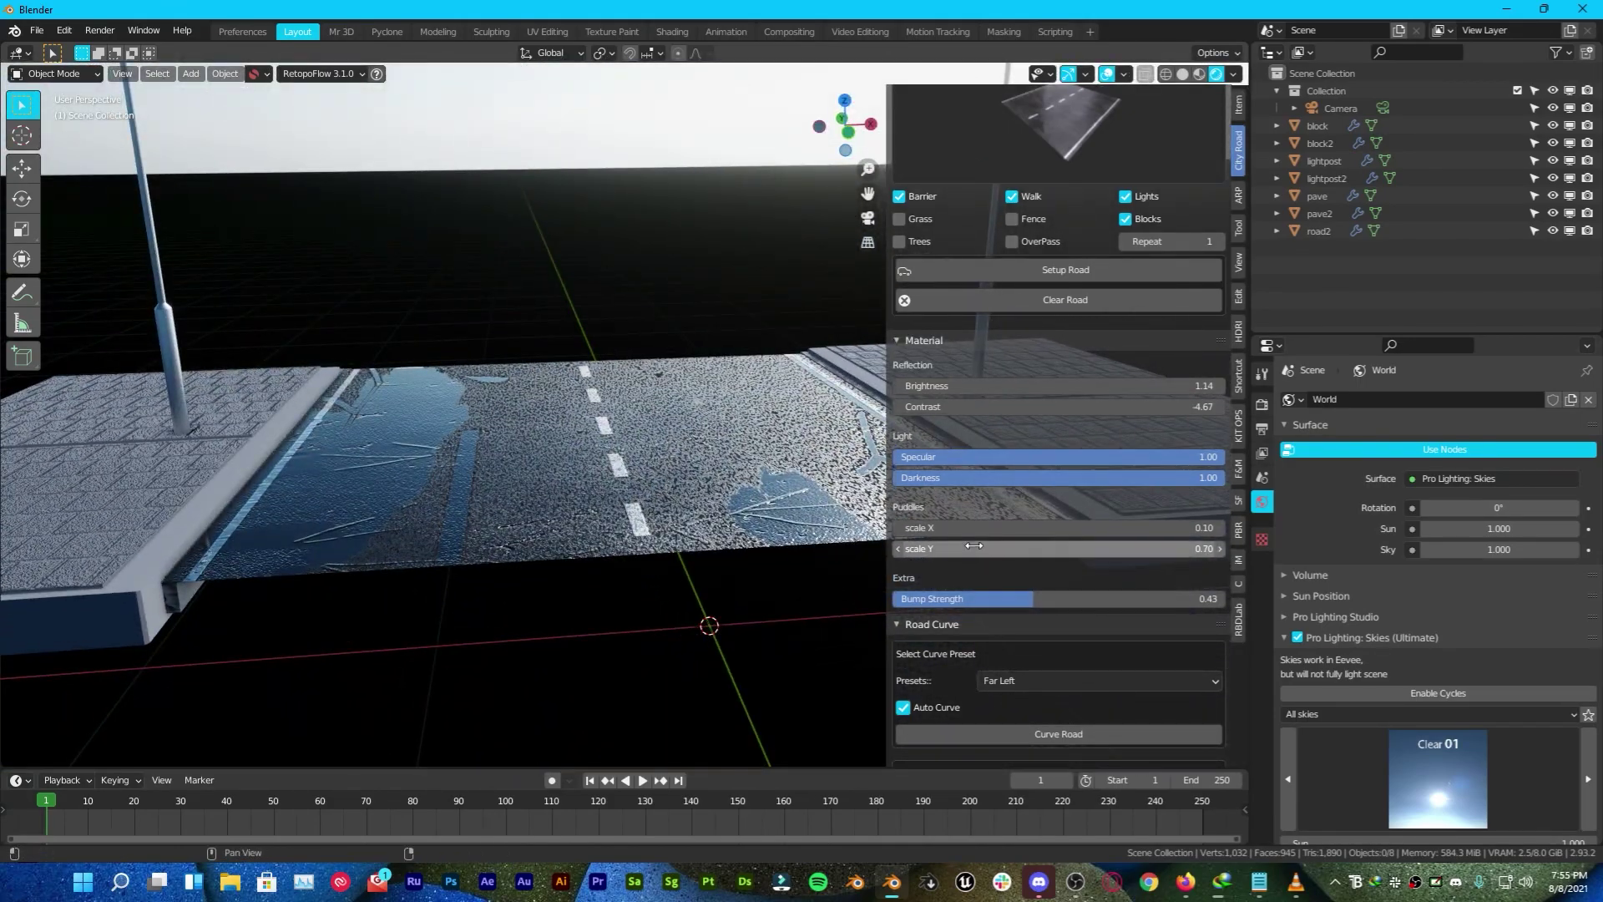
left_click_drag(974, 545, 987, 529)
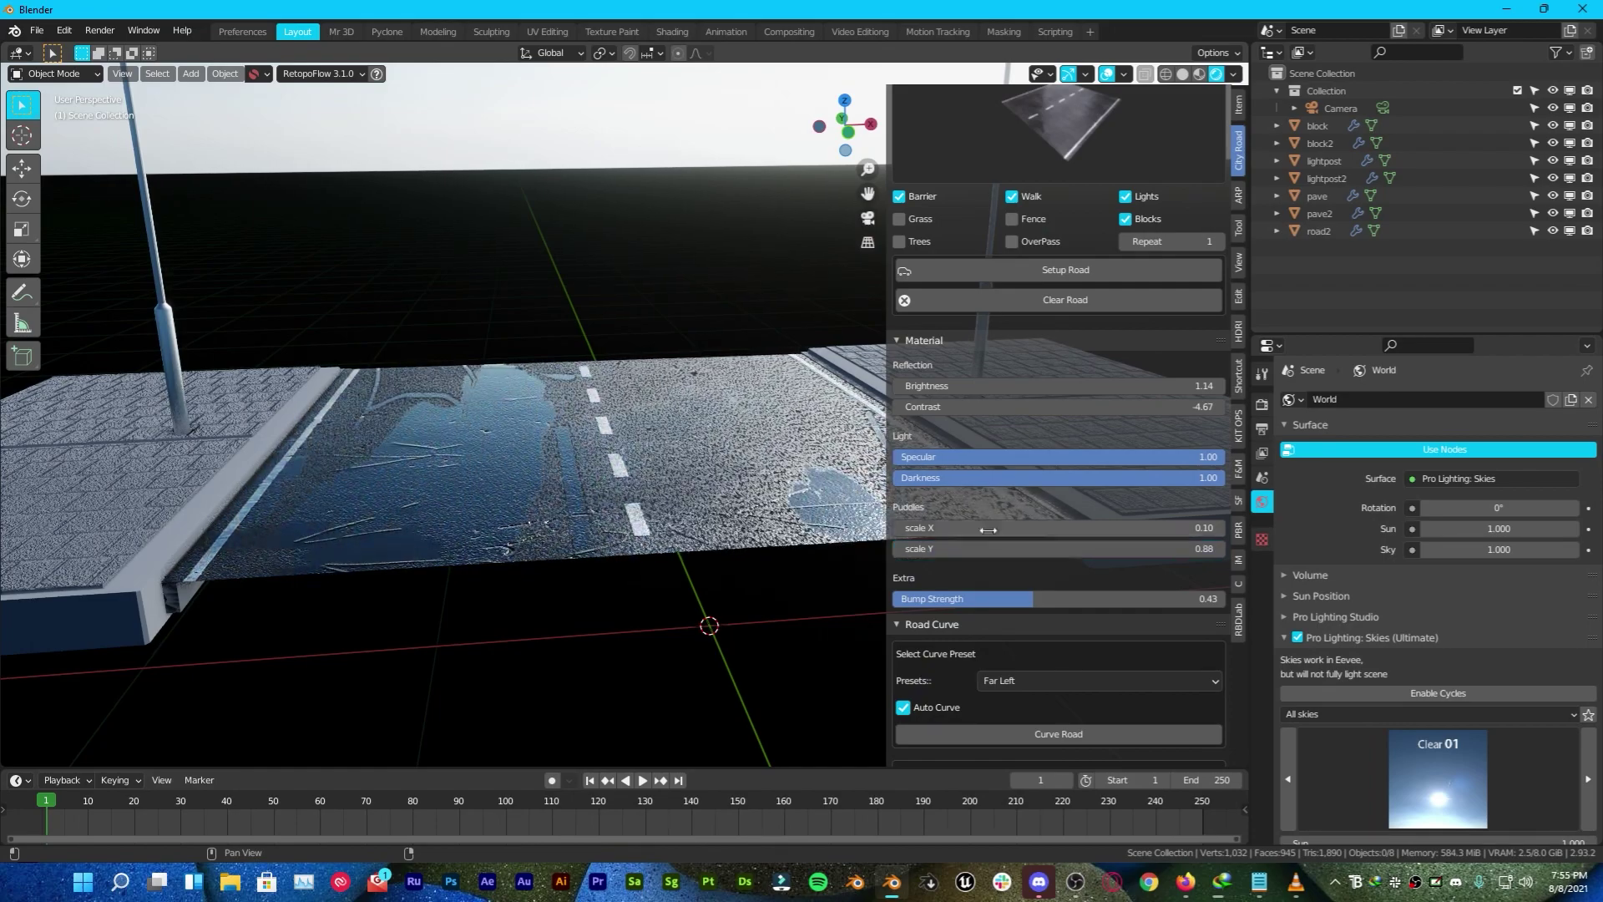
key("ctrl+z")
key("ctrl+z")
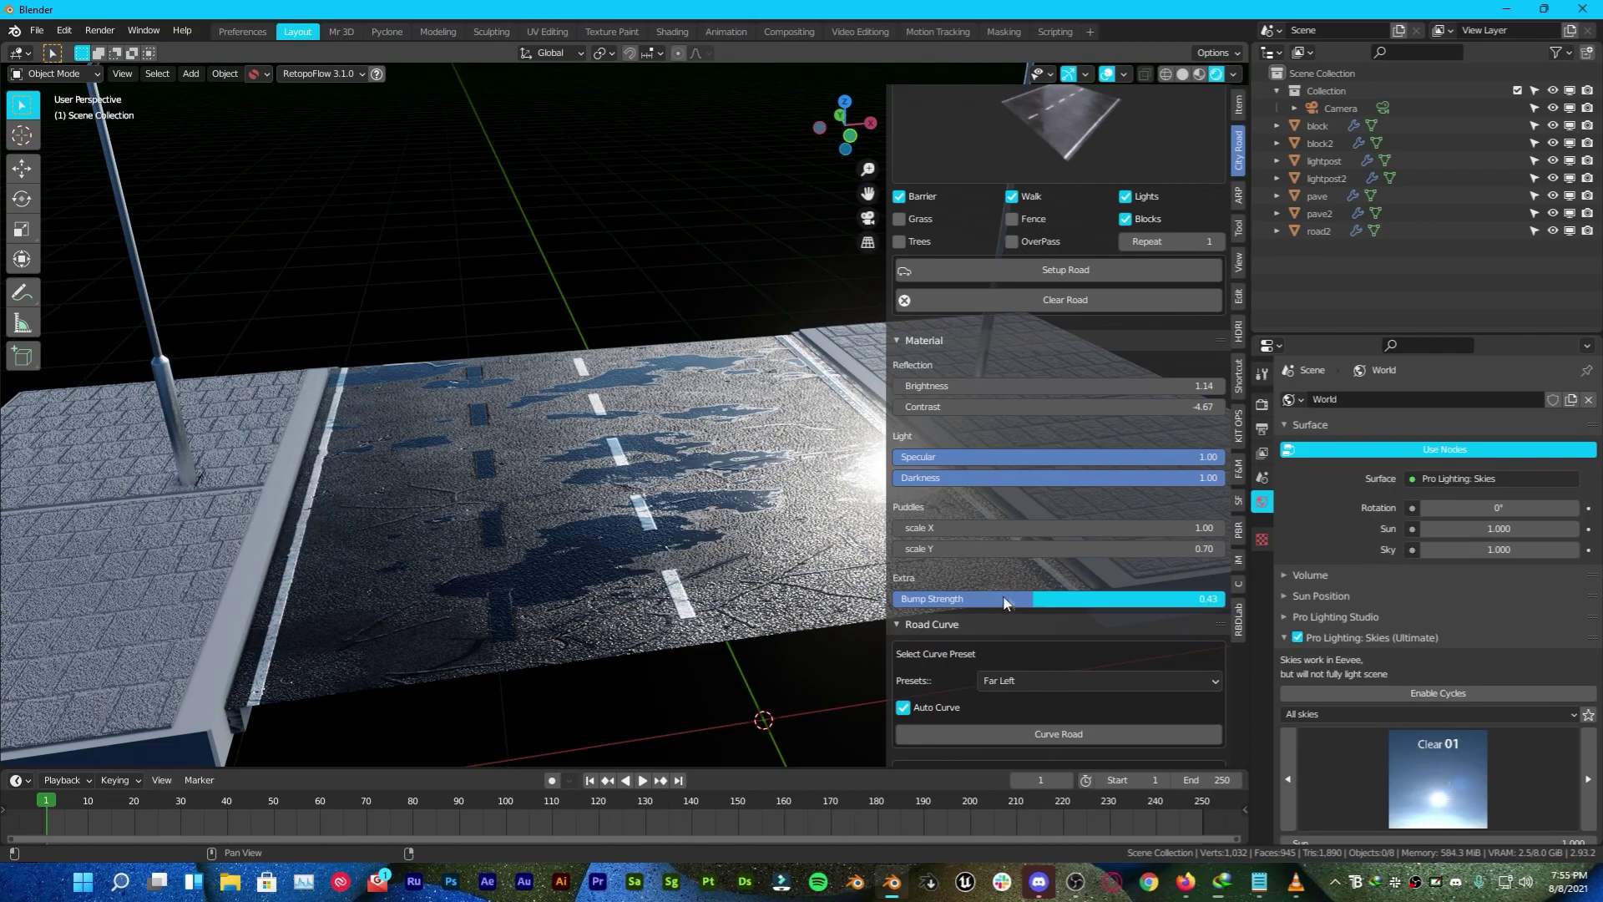
- Set the road material's Bump Strength to 0.34 and extend the road with Repeat at 8
left_click_drag(1005, 603, 977, 604)
middle_click_drag(877, 526, 624, 427)
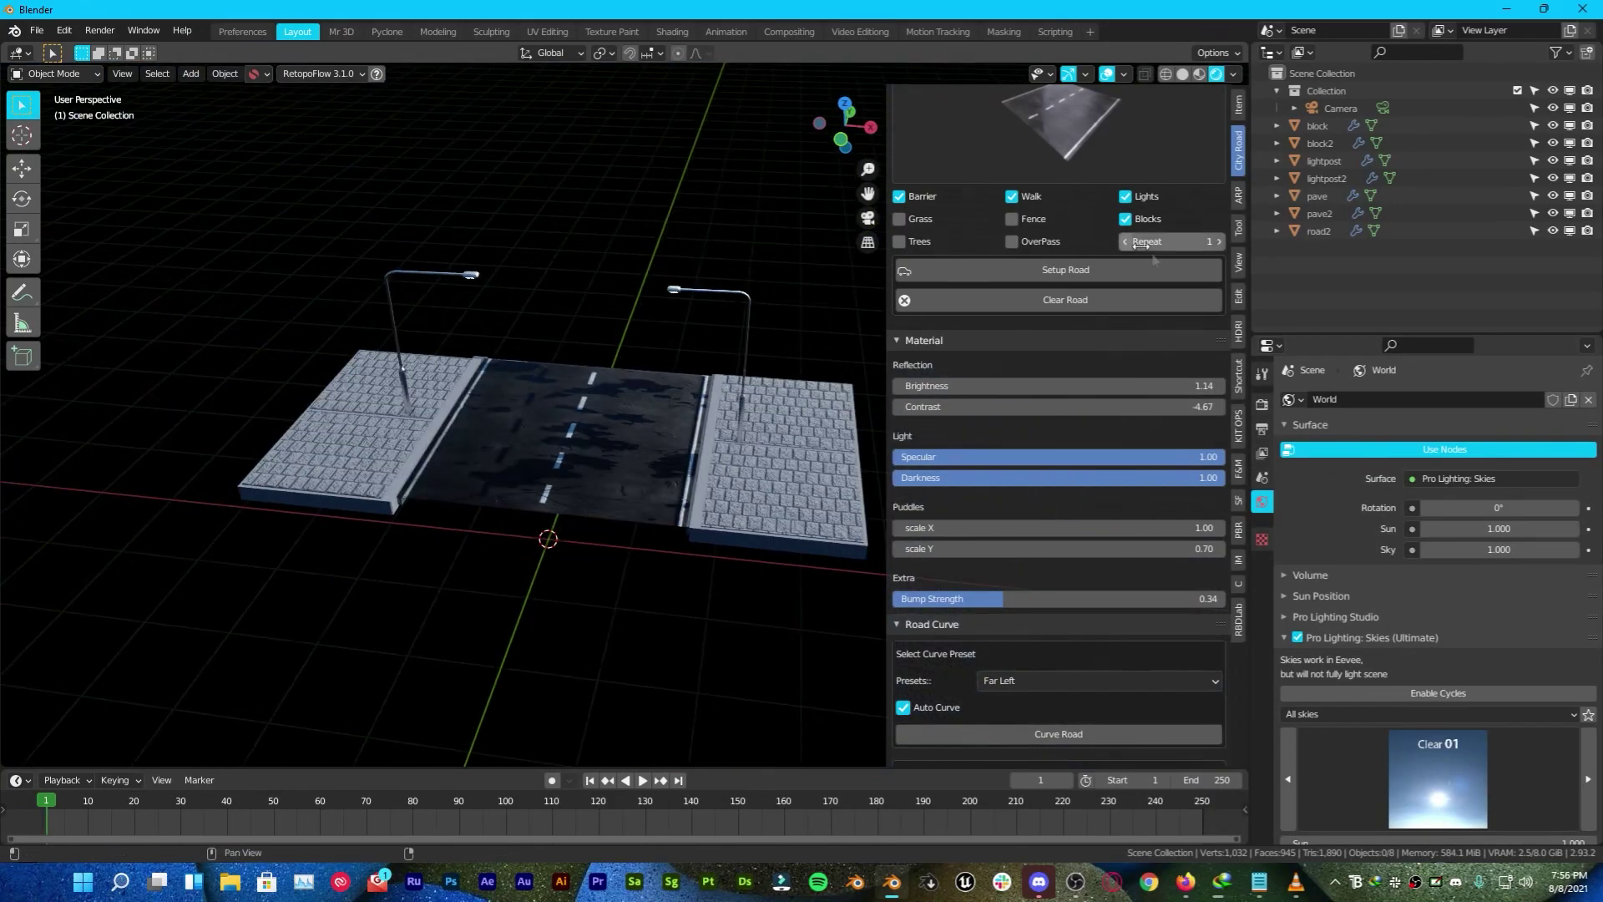
left_click(1219, 241)
left_click(1218, 241)
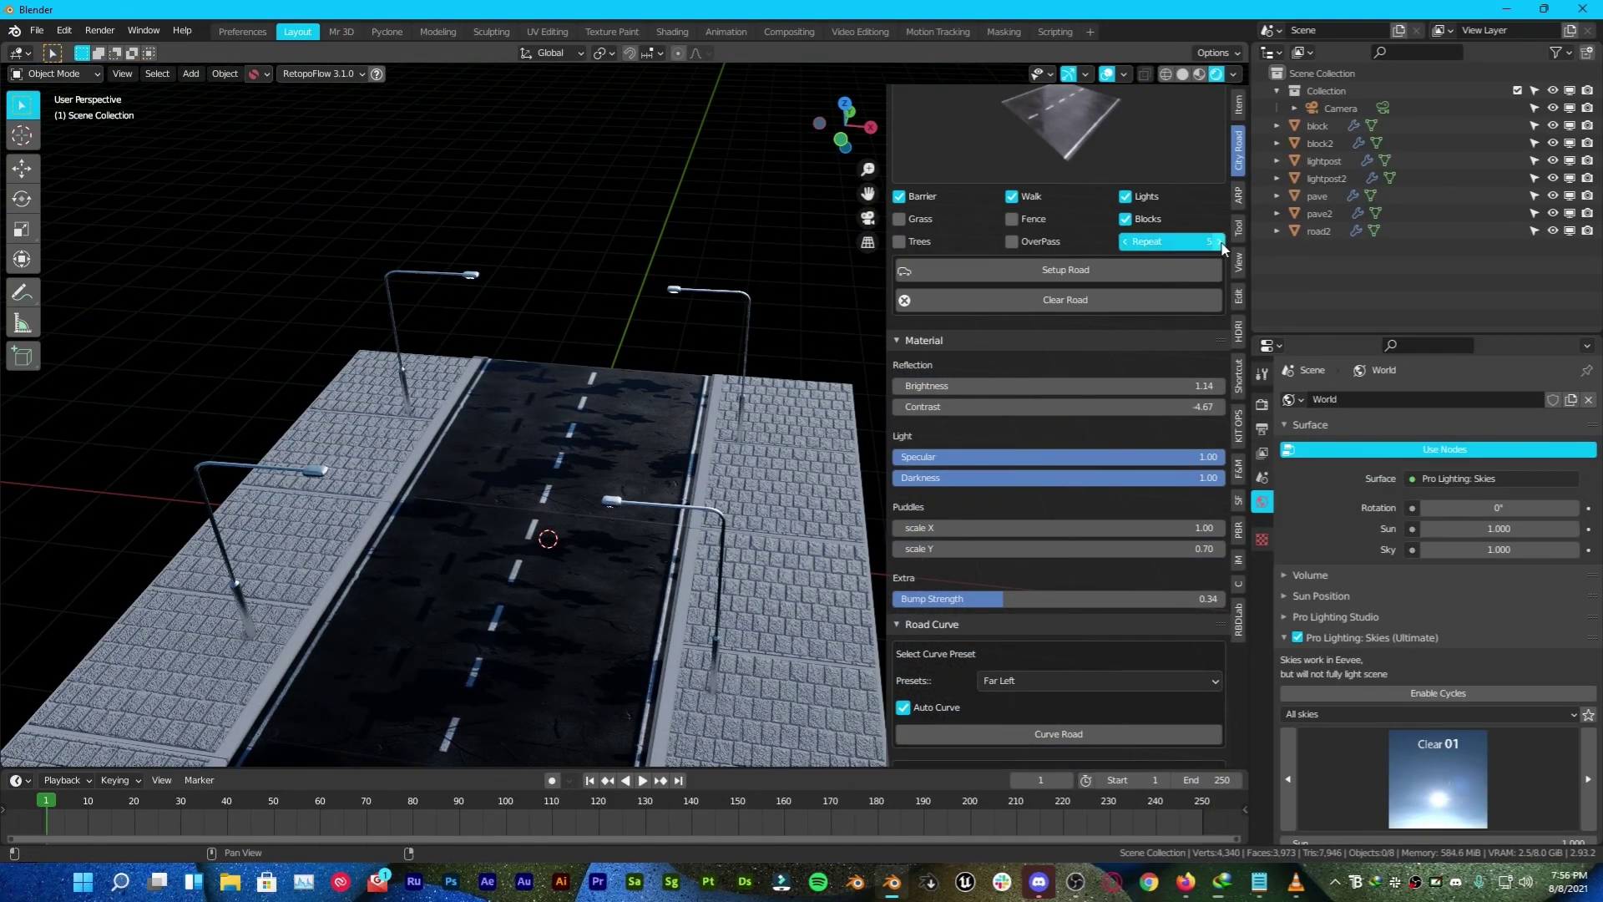
middle_click_drag(634, 359, 544, 447)
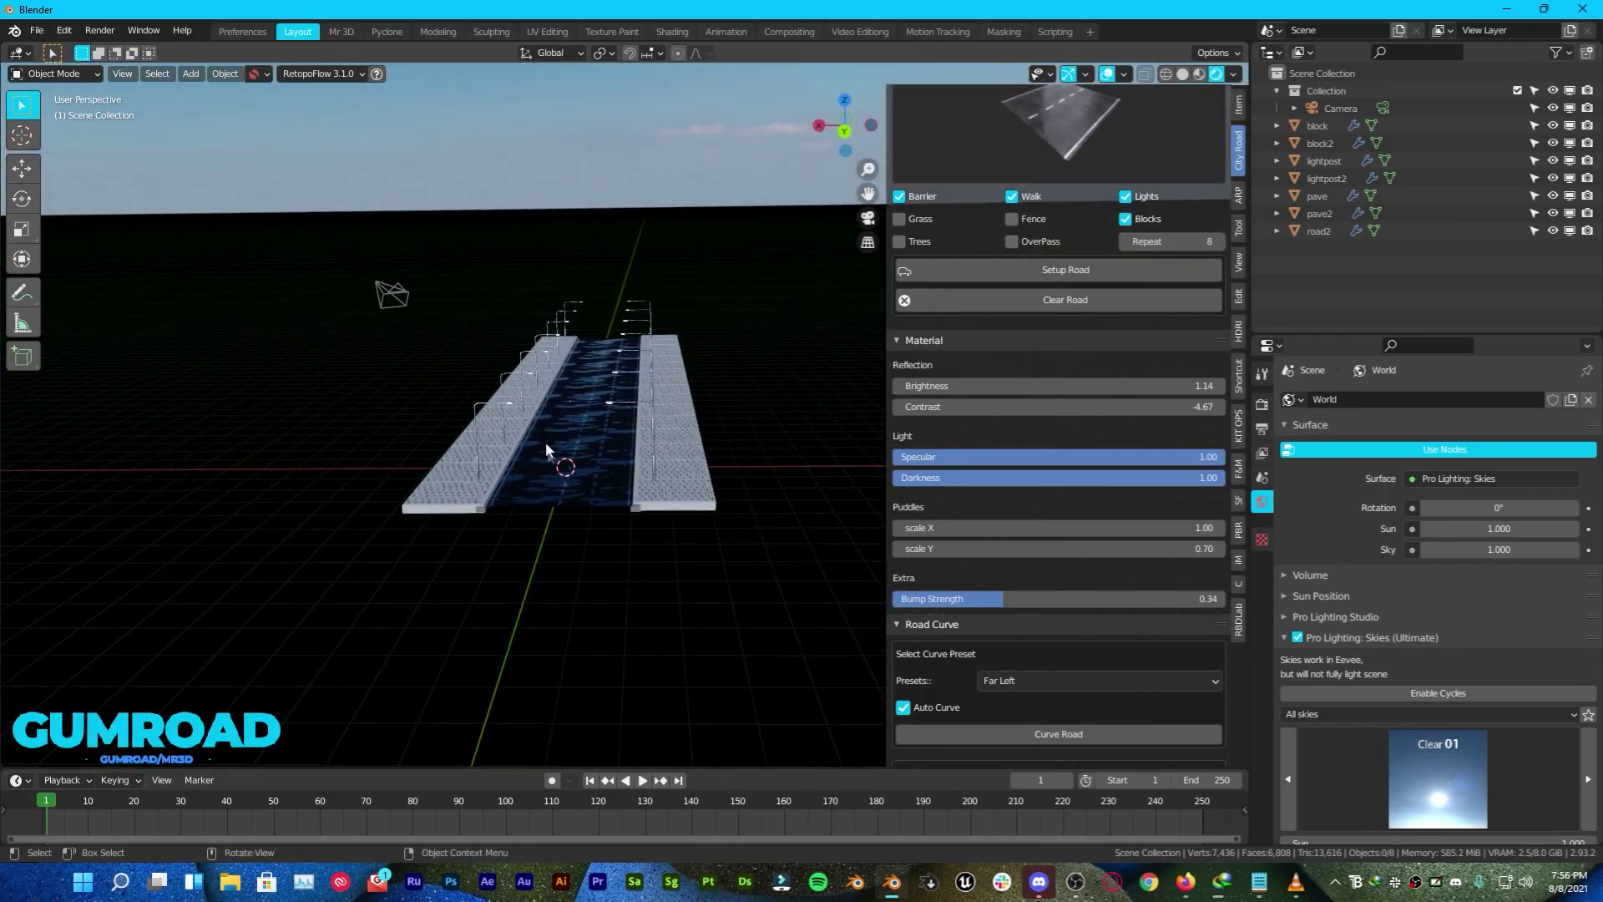
- Rotate the Clear 01 sky to 180° while viewing the road from street level
scroll(544, 446, "up", 6)
middle_click_drag(465, 383, 525, 334)
scroll(1420, 568, "down", 4)
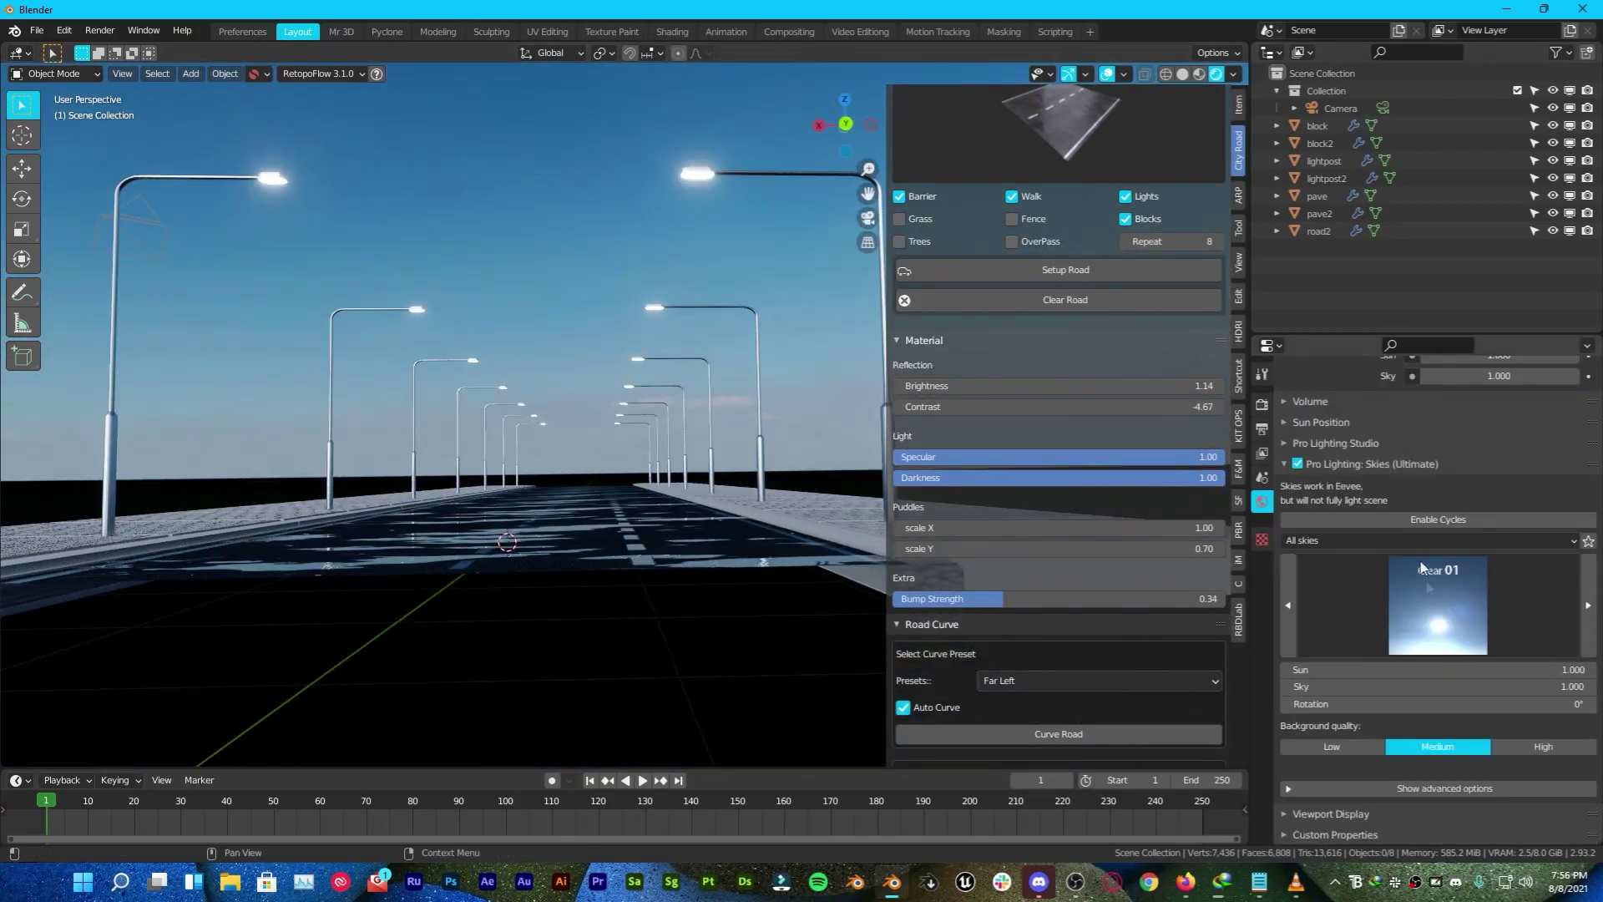
left_click(1420, 704)
type("180")
key("Return")
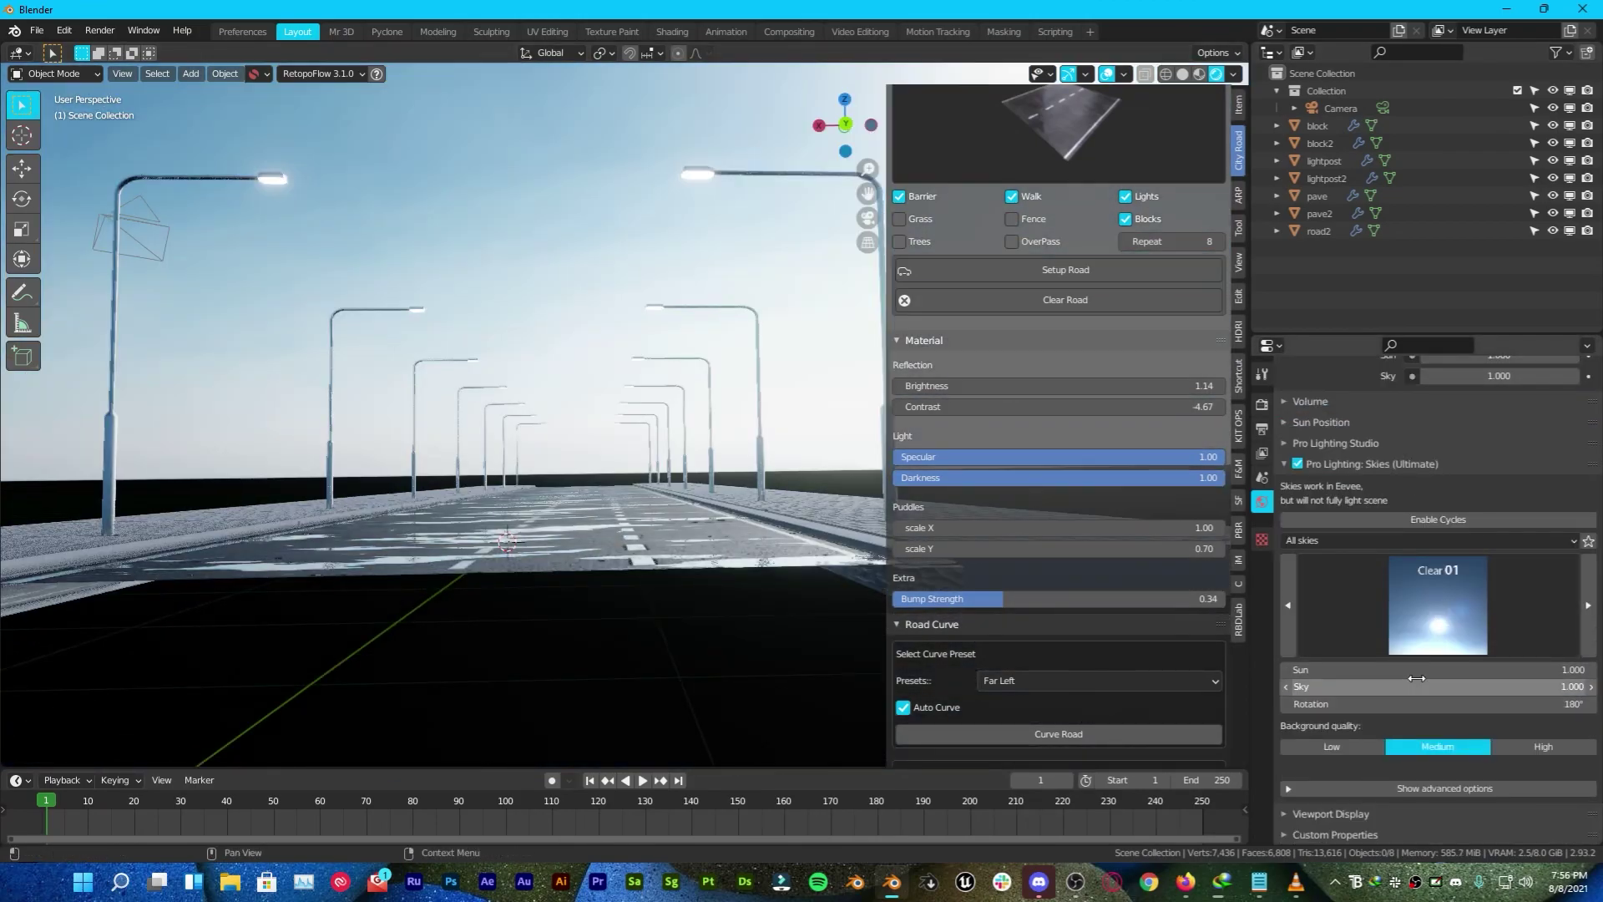
- Split the viewport vertically and show the pave sidewalk's material in a Shader Editor on one side
middle_click_drag(577, 509, 613, 557)
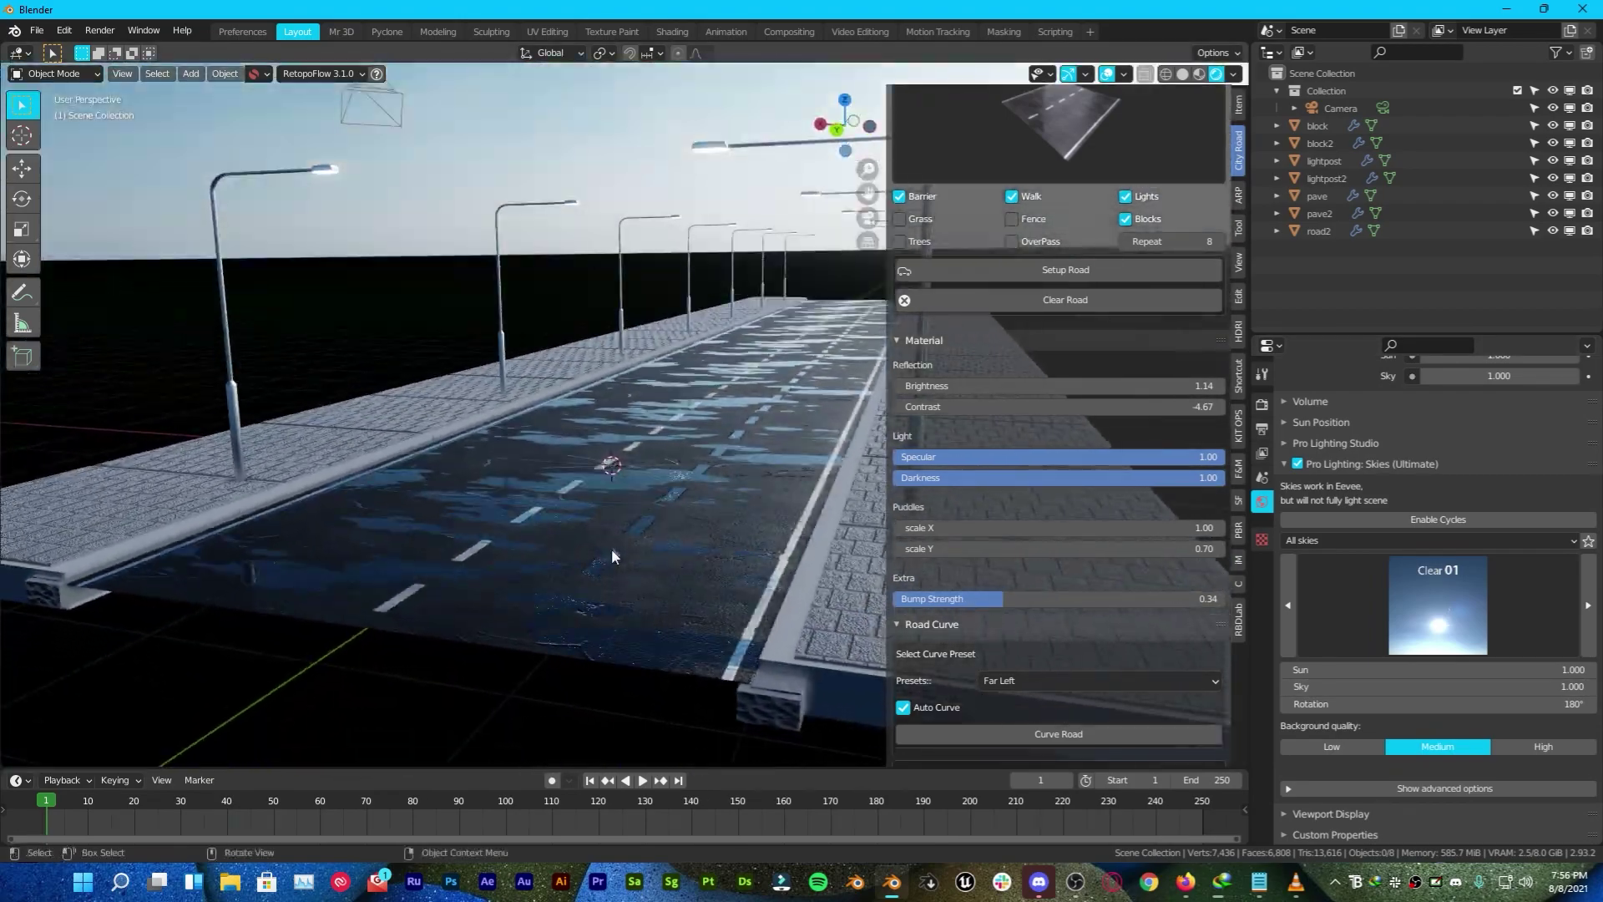
middle_click_drag(739, 514, 594, 451, "shift")
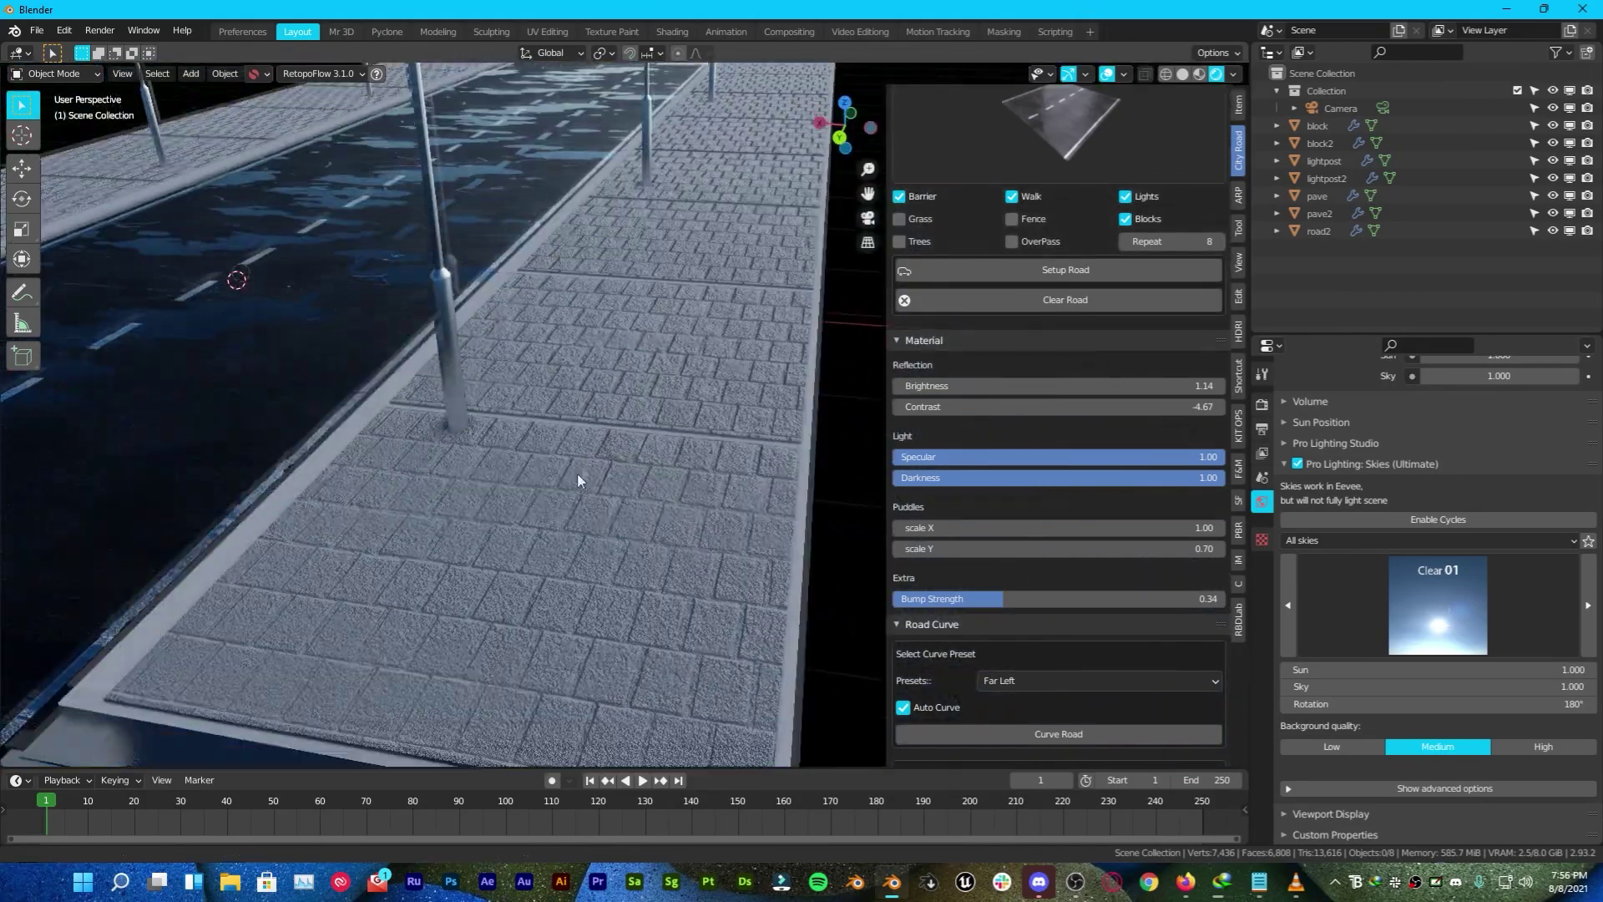
middle_click_drag(578, 480, 532, 479)
right_click(566, 343)
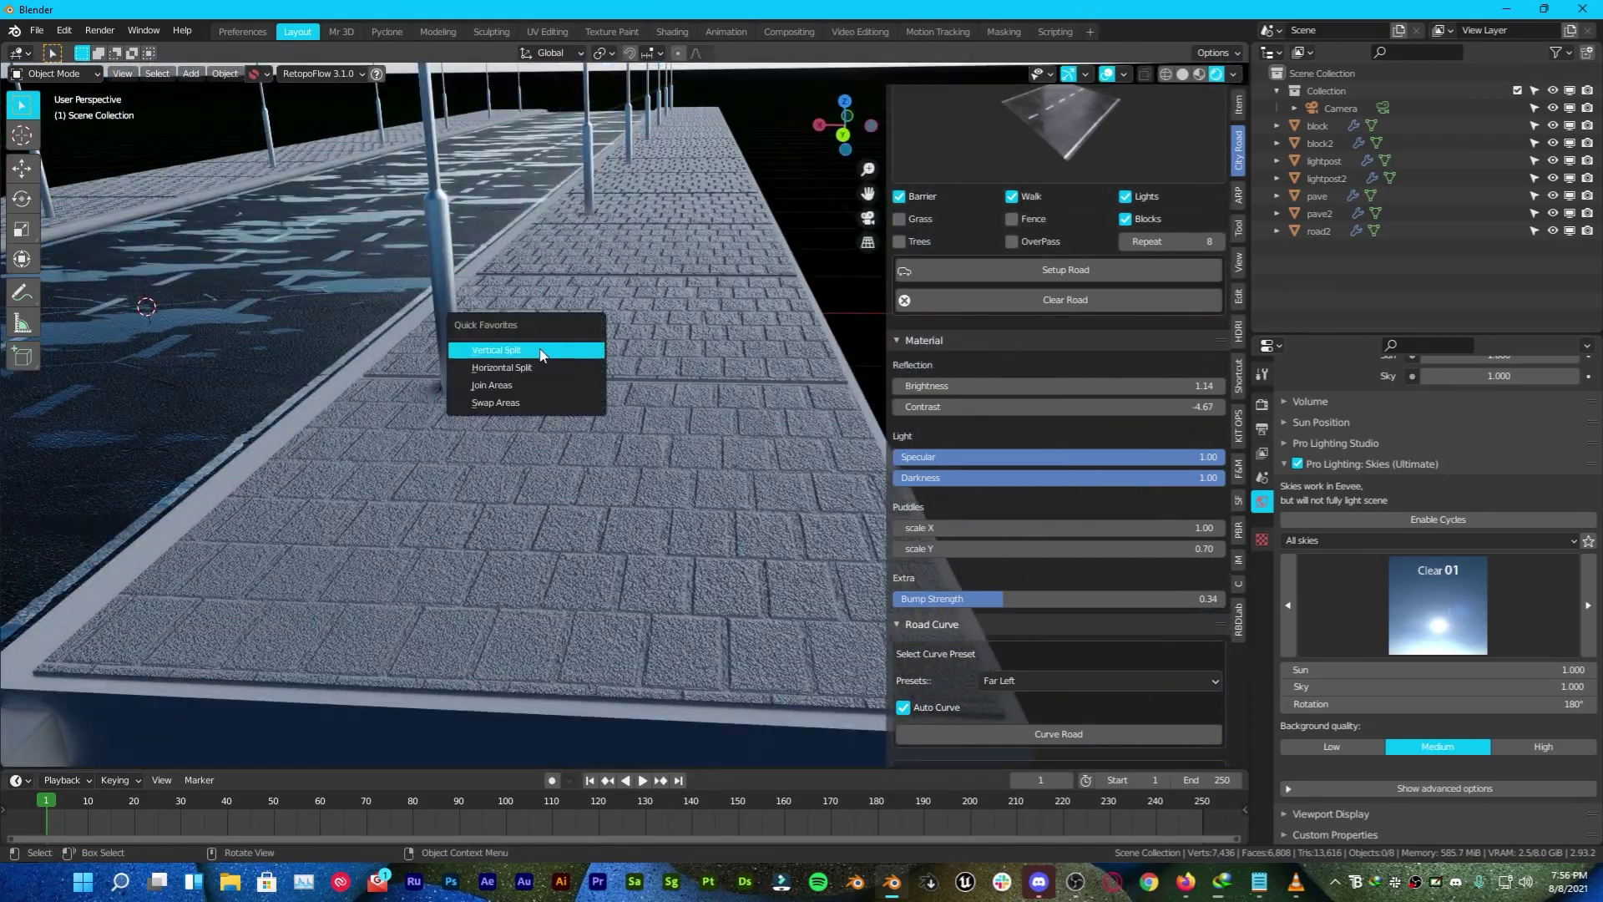
right_click(582, 476)
left_click(583, 476)
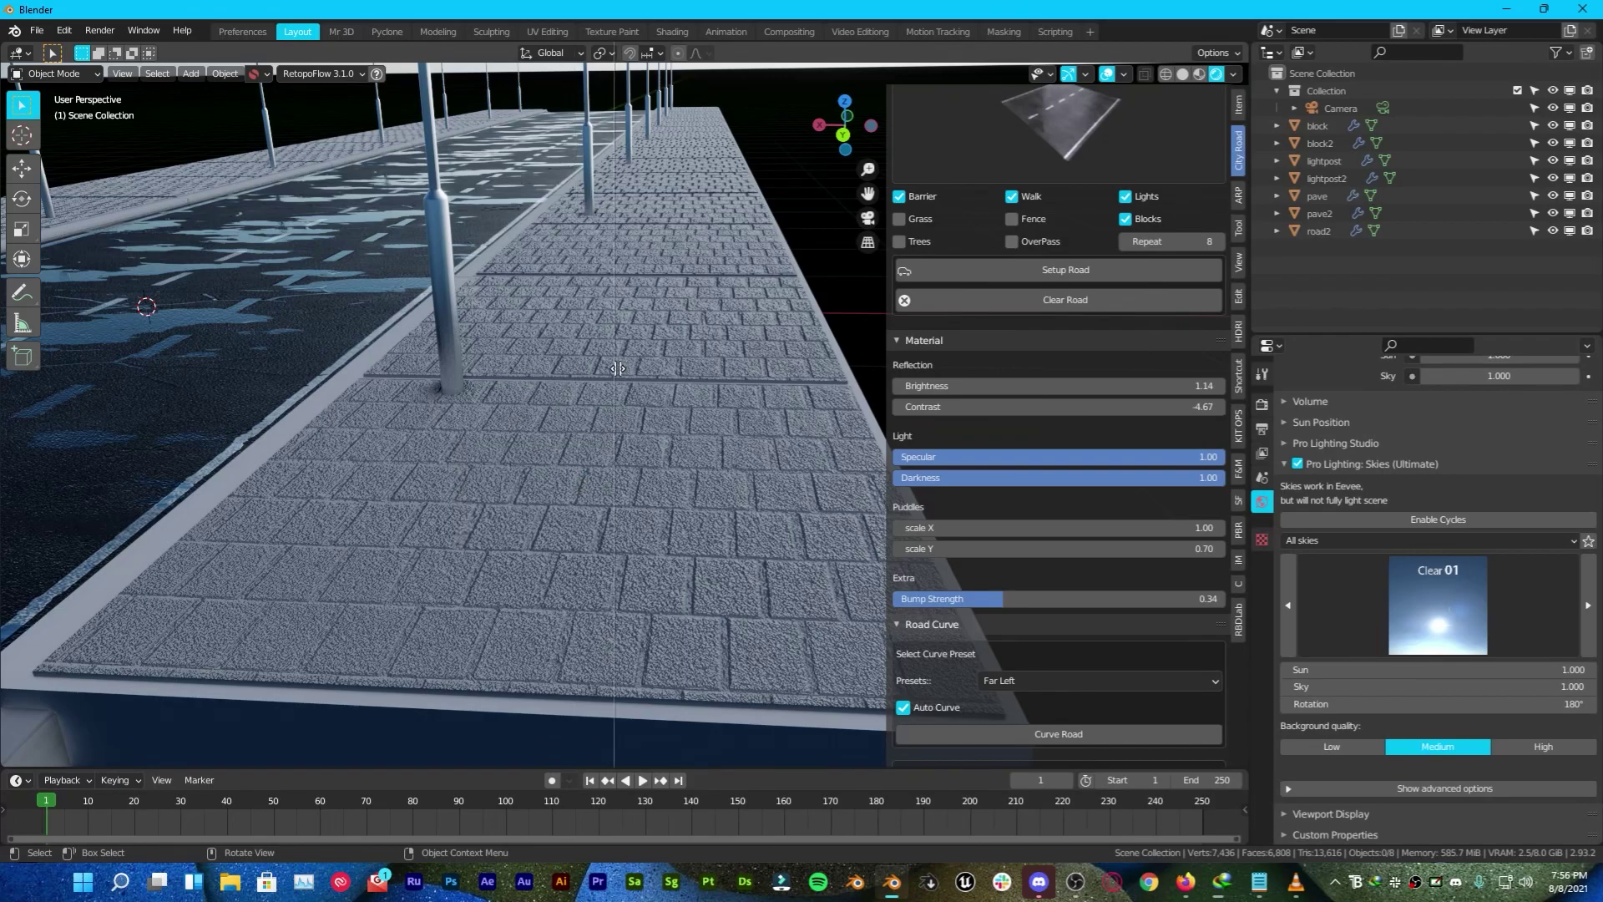
left_click(617, 371)
left_click(18, 52)
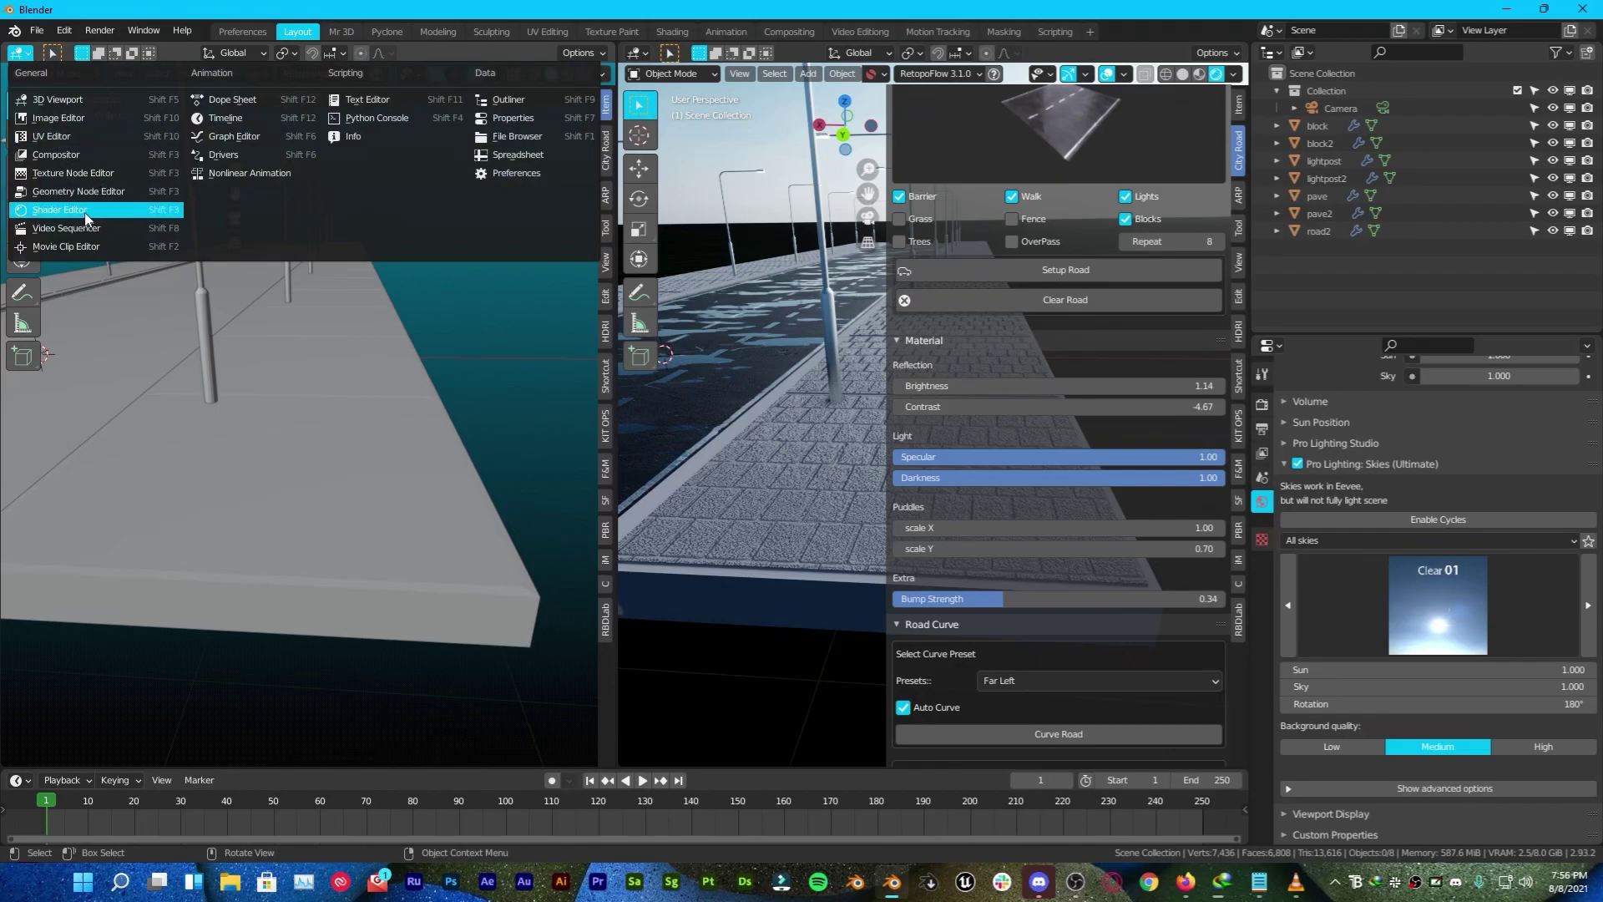
left_click(83, 211)
left_click(840, 514)
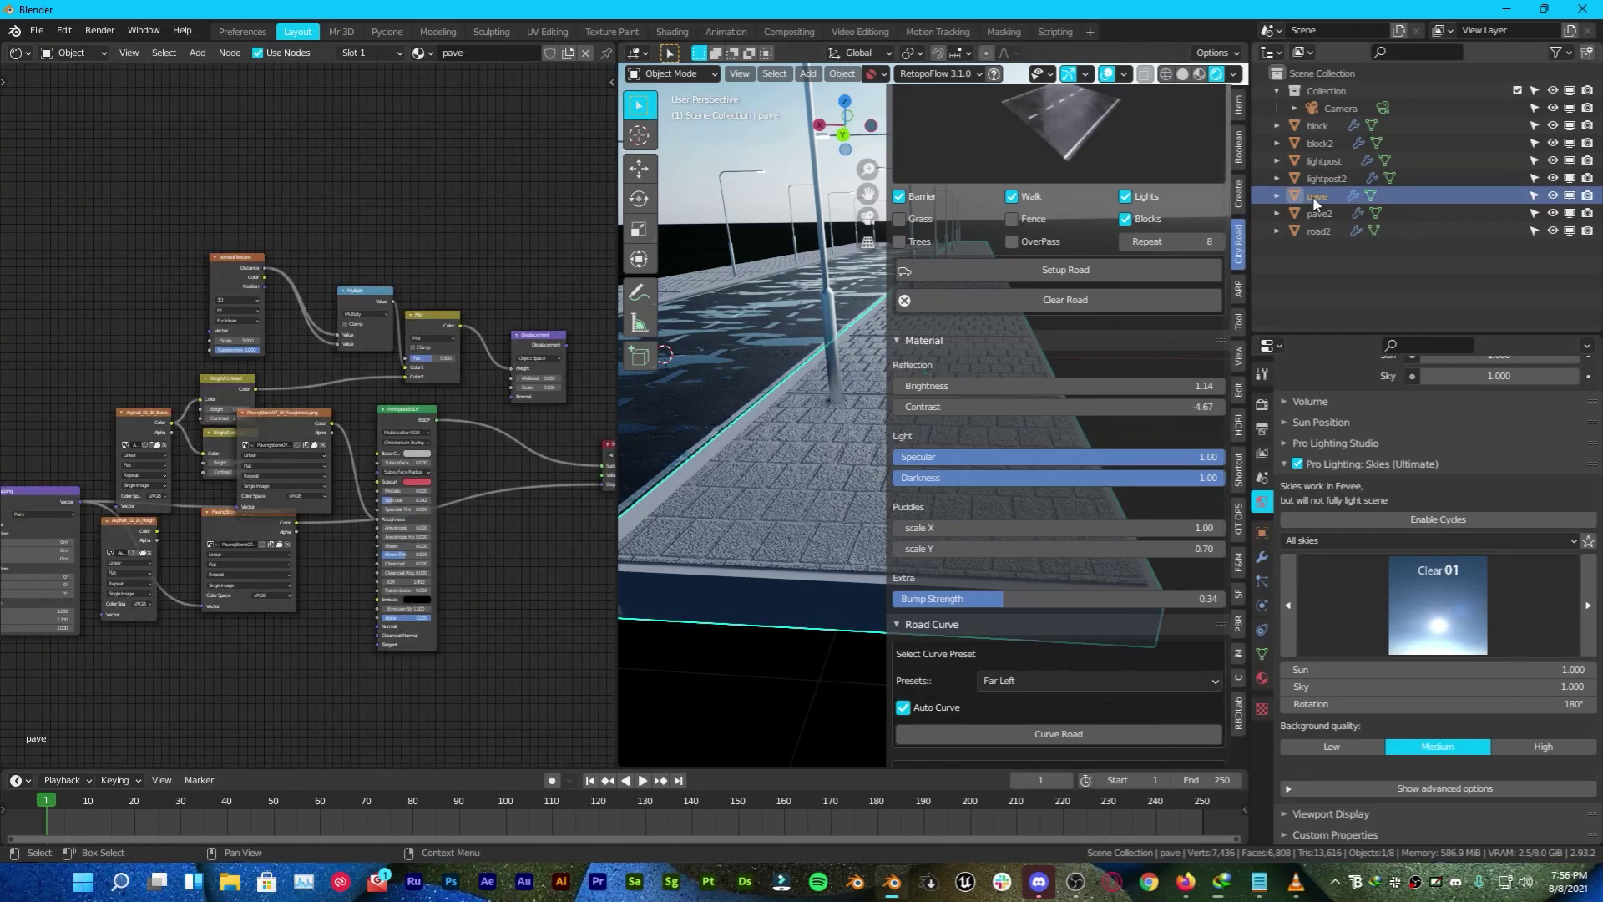
- Maximise the node editor, space out the paving texture nodes and link the Displacement node to the Material Output's Displacement input
middle_click_drag(311, 492, 384, 434)
scroll(398, 395, "up", 3)
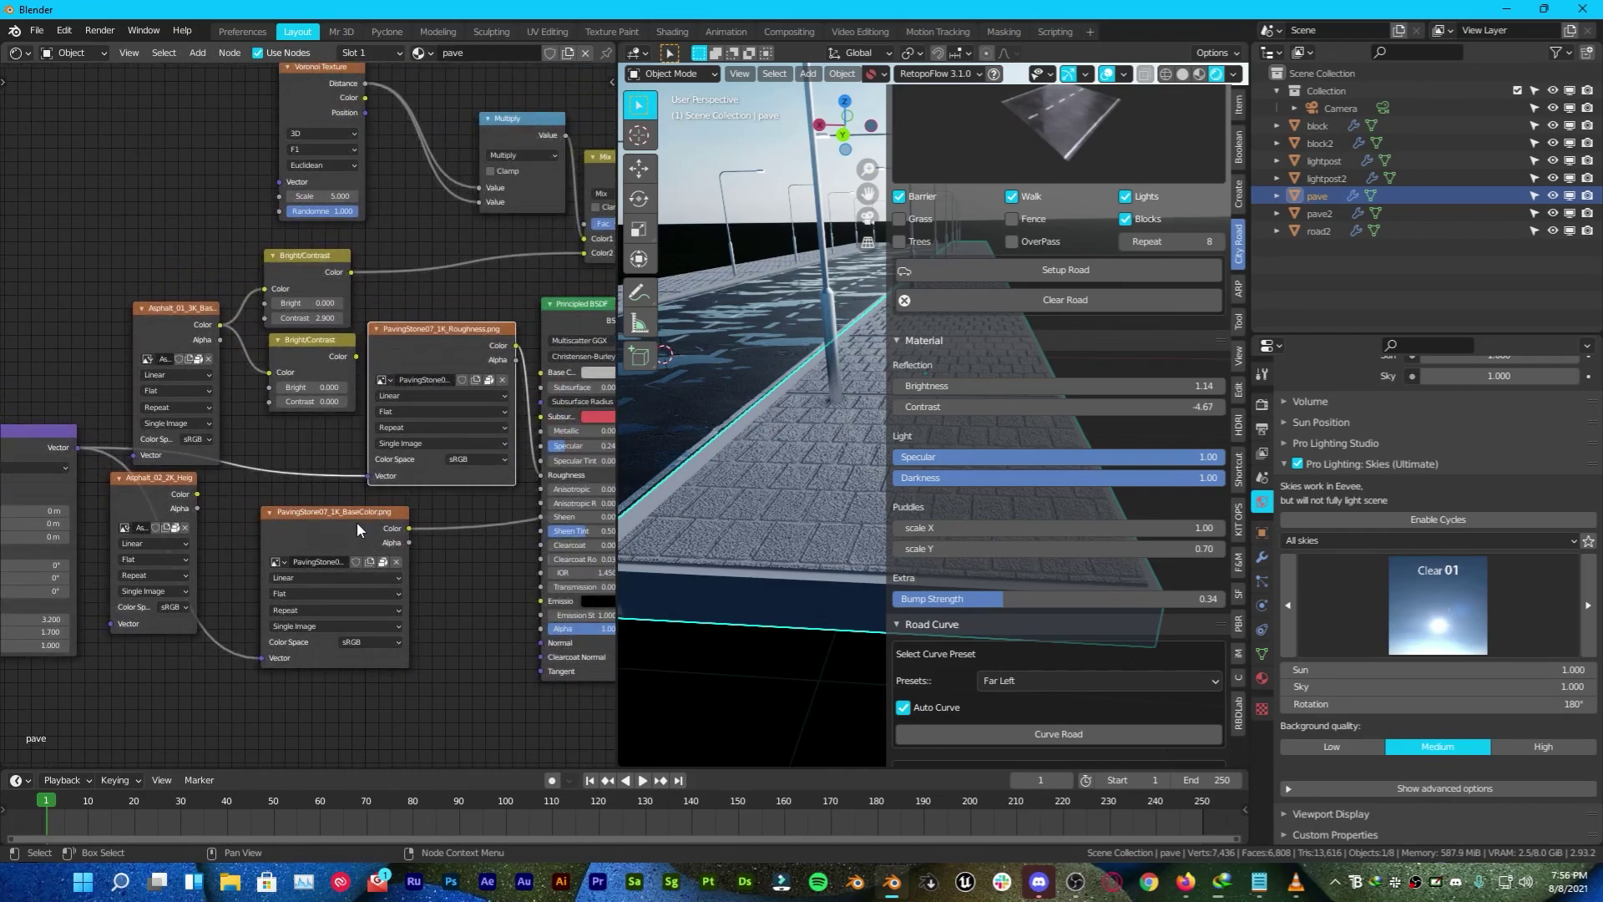
left_click_drag(358, 526, 341, 703)
middle_click_drag(289, 569, 132, 487)
middle_click_drag(383, 429, 63, 548)
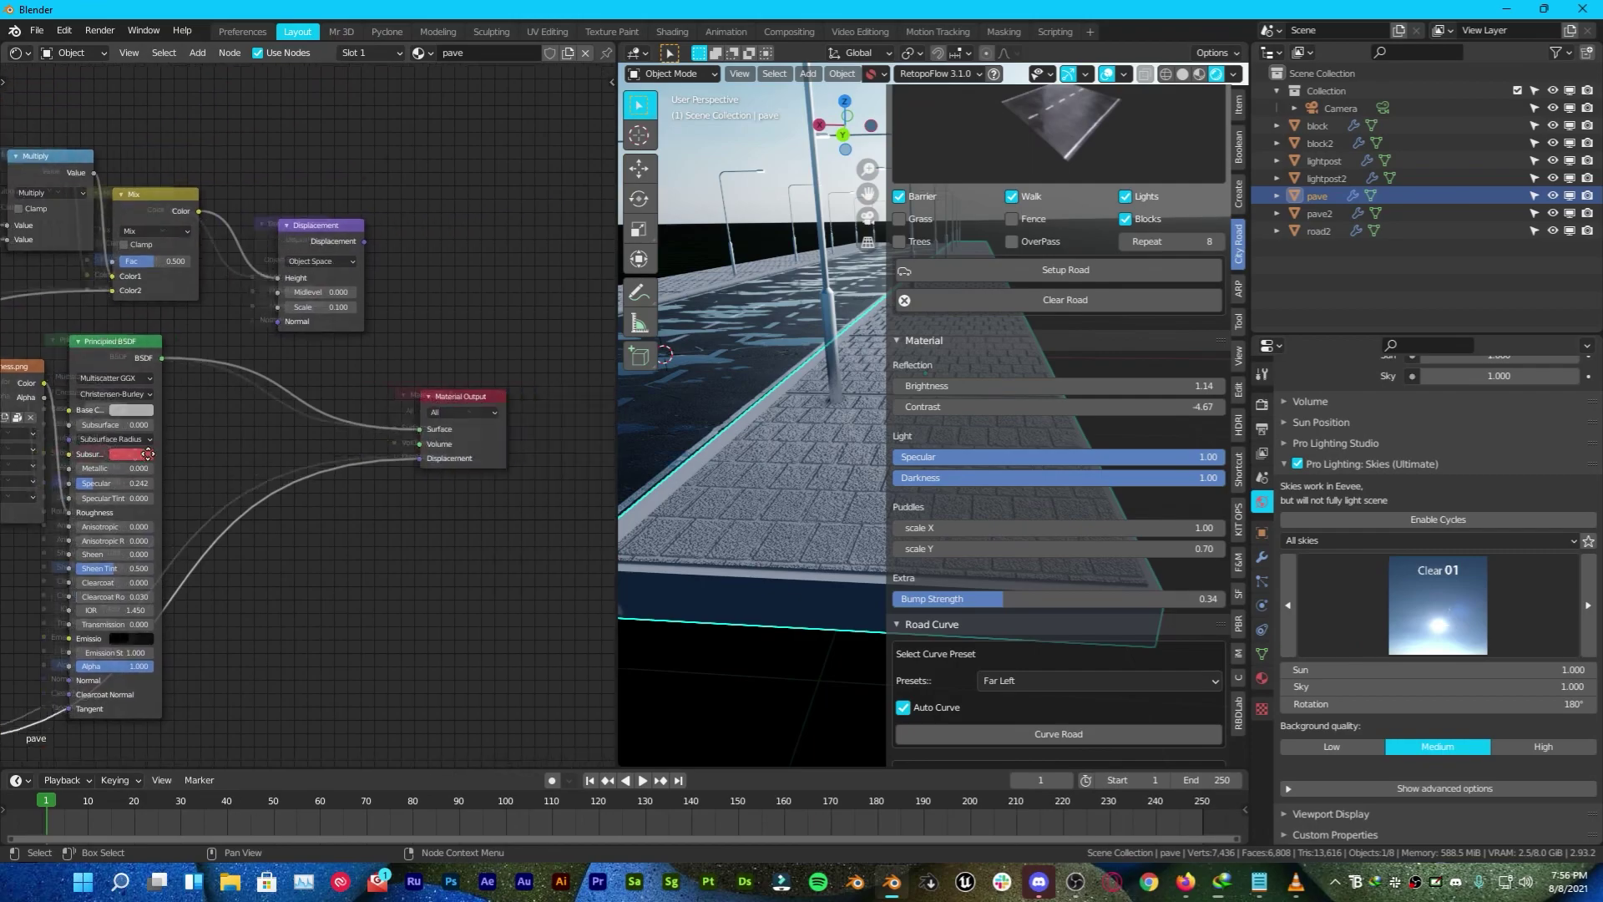
key("ctrl+space")
scroll(564, 298, "down", 8)
left_click_drag(672, 310, 757, 598)
left_click_drag(806, 616, 833, 561)
scroll(833, 568, "up", 2)
middle_click_drag(833, 568, 1172, 264)
left_click_drag(484, 598, 531, 488)
left_click_drag(627, 159, 485, 273)
- Insert a Mix node set to Add with Fac 0.865, combining the PavingStone07 roughness and base color textures
key("shift+a")
left_click(693, 388)
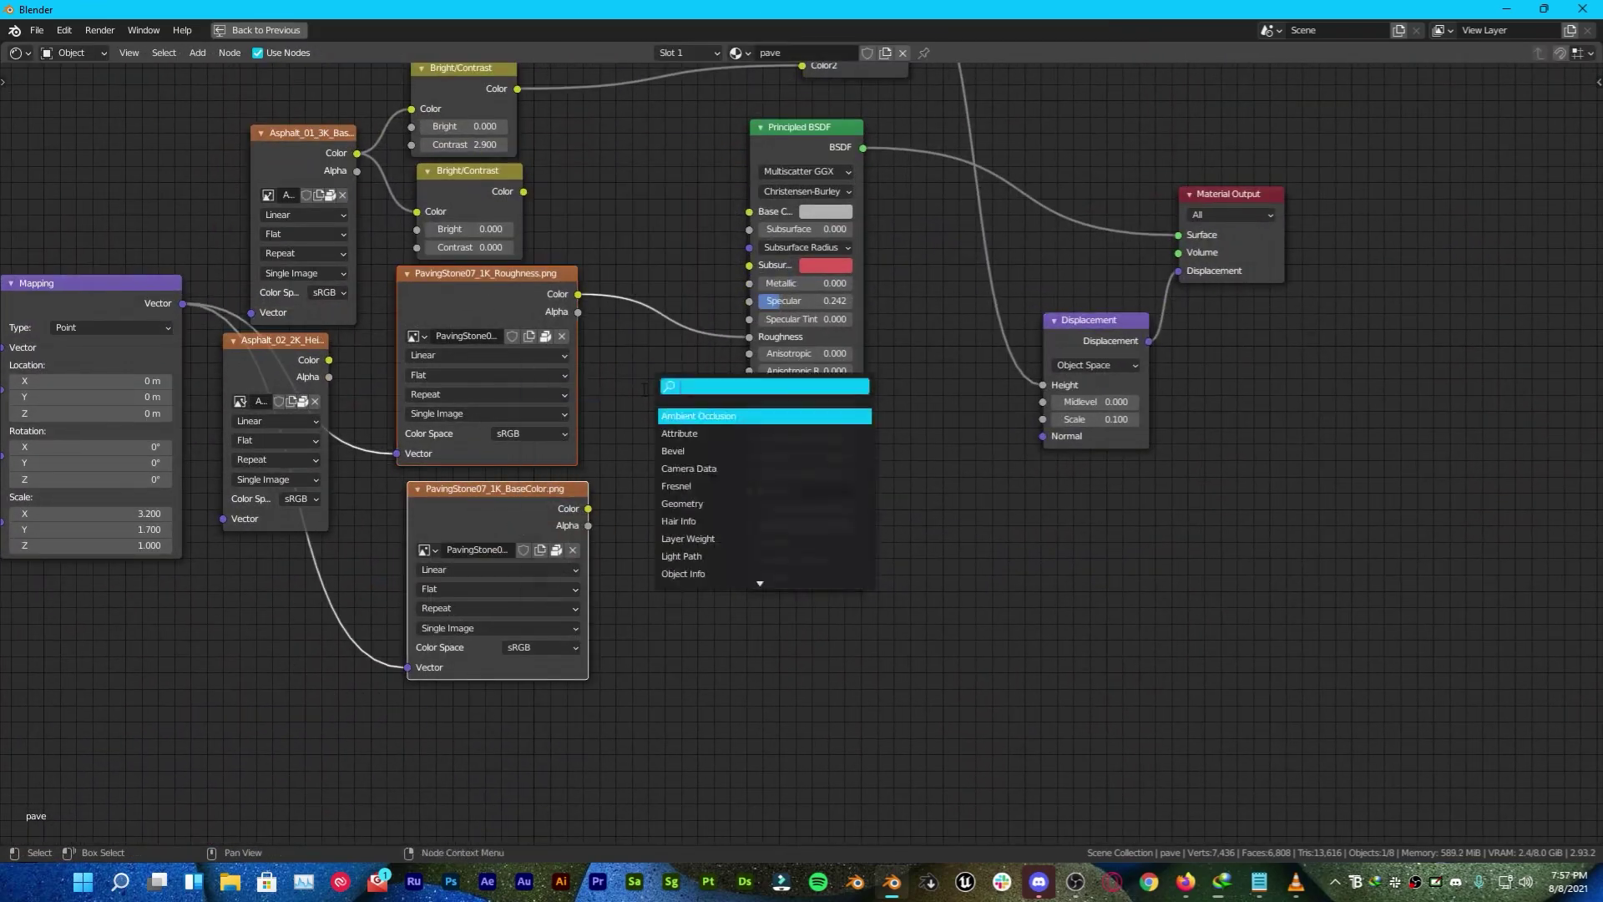
type("mix")
key("Return")
left_click(651, 297)
left_click_drag(589, 508, 638, 403)
left_click(682, 328)
- Detach the Add node and route it into Base Color, with the asphalt color in Fac and the PavingStone07 base color in Color2
middle_click_drag(741, 366, 1048, 332)
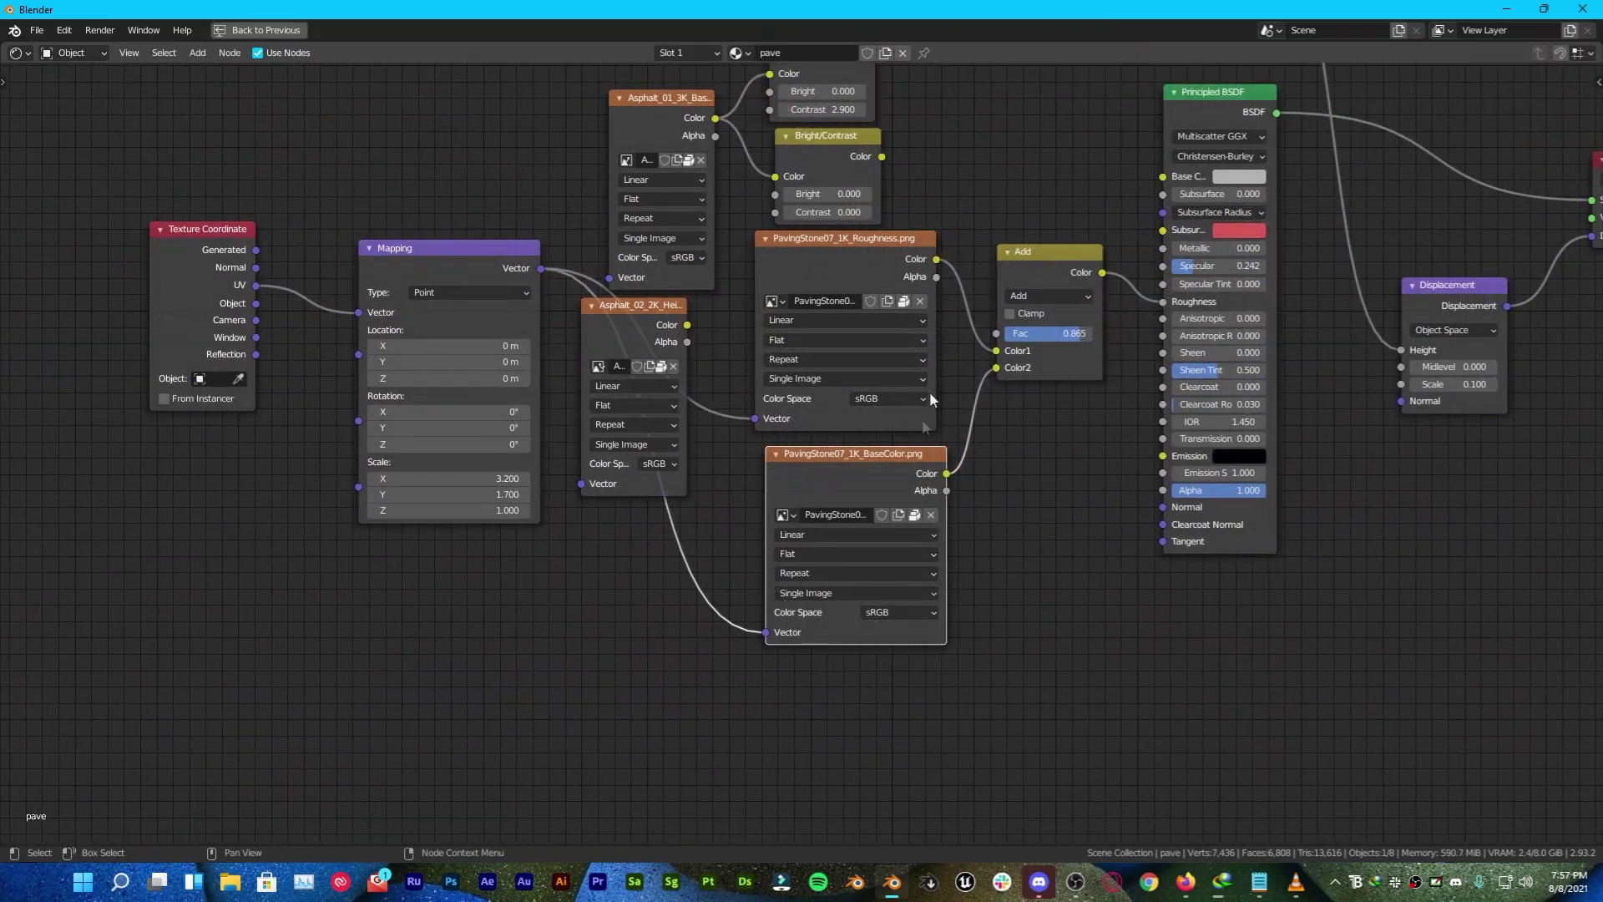
left_click_drag(1054, 280, 1038, 115, "alt")
middle_click_drag(1052, 127, 1015, 335)
left_click_drag(678, 325, 937, 370)
left_click_drag(1043, 310, 1124, 383)
middle_click_drag(1002, 501, 1002, 376)
left_click_drag(909, 556, 937, 281)
- Set the PavingStone07 roughness texture's color space to Non-Color and delete the Bright/Contrast node with the unlinked output
left_click(839, 479)
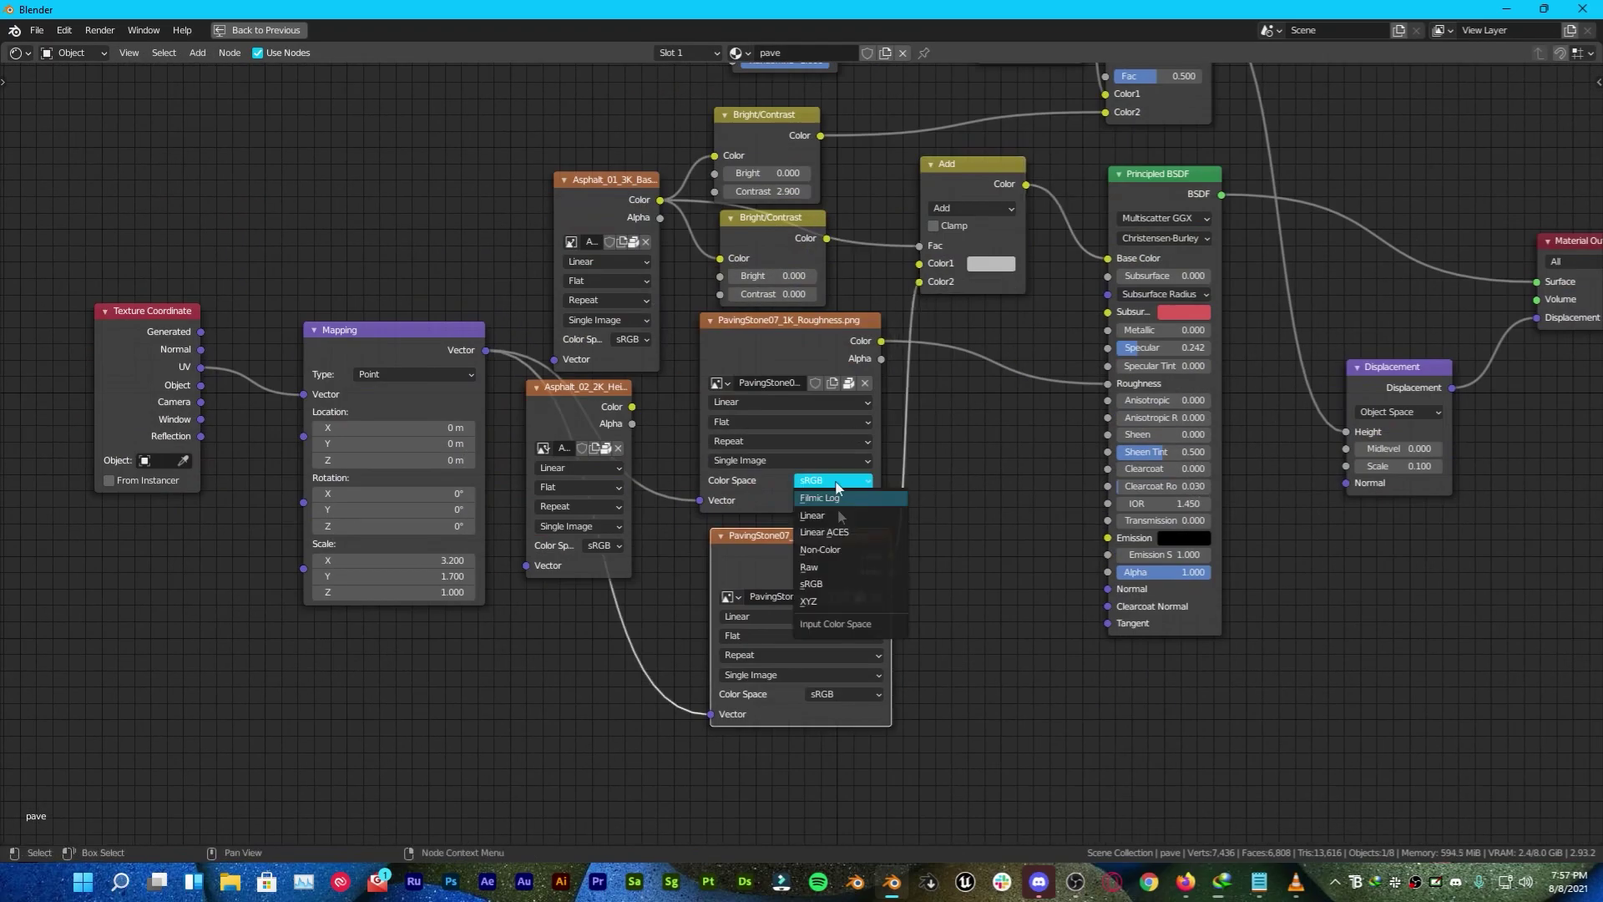
left_click(820, 551)
key("x")
left_click_drag(995, 142, 1115, 114)
- Move the Asphalt_02_2K_Height texture beside the Displacement node, set it to Non-Color and link it to the Height input
left_click_drag(719, 619, 1139, 626)
middle_click_drag(1139, 625, 764, 596)
left_click_drag(765, 597, 1135, 609)
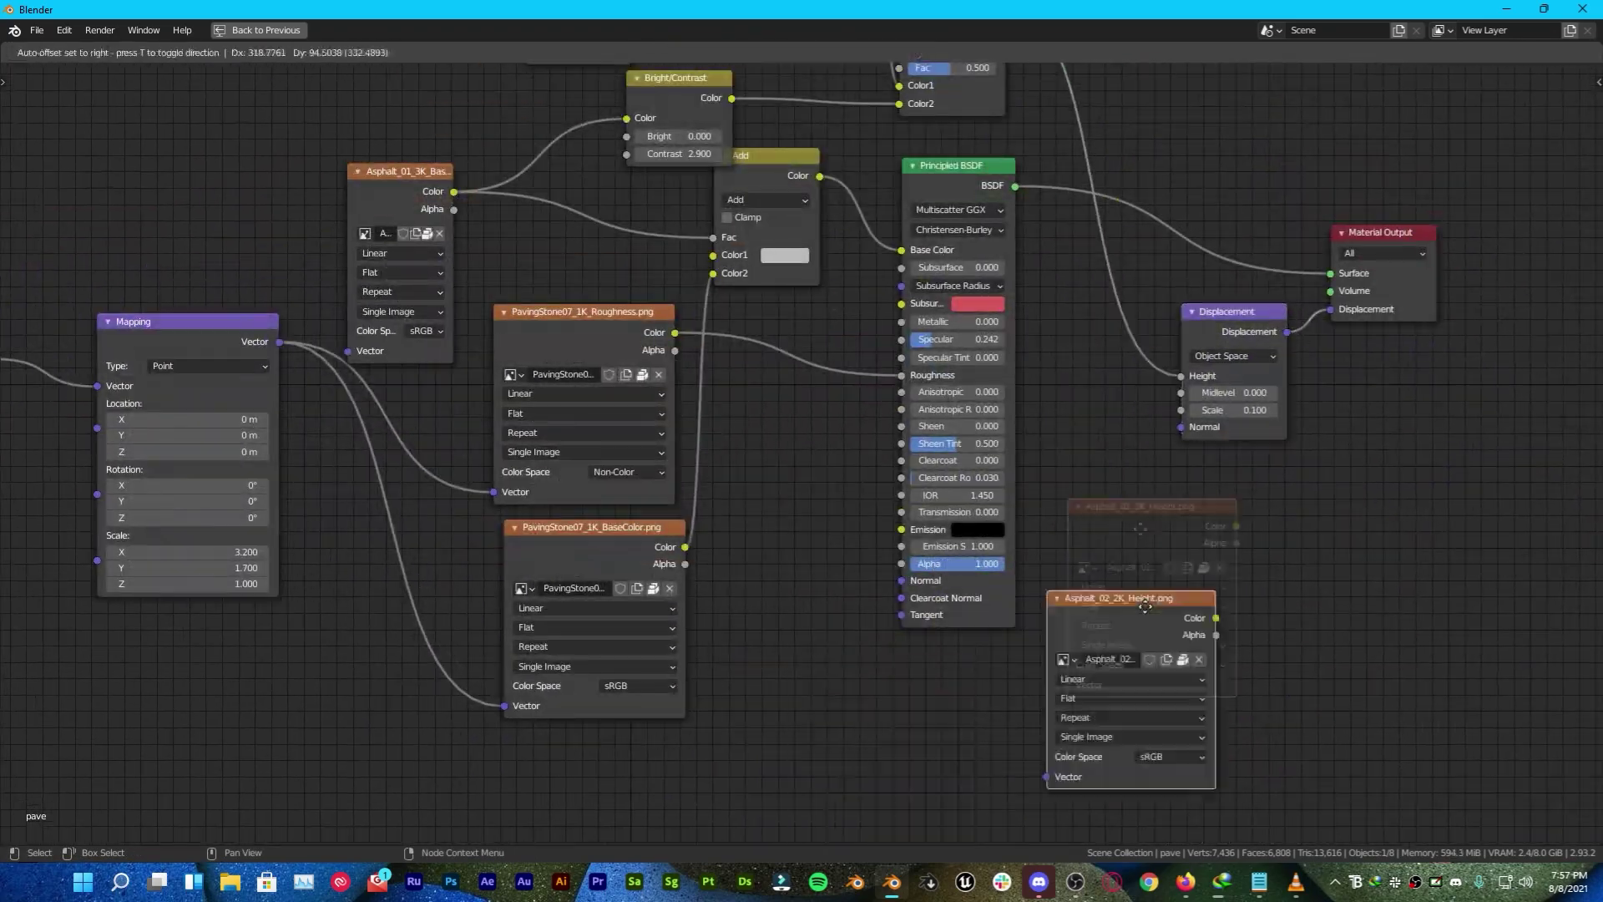
left_click(1092, 693)
left_click(1094, 764)
left_click_drag(1138, 554, 1088, 415)
middle_click_drag(1026, 306, 1217, 494)
left_click_drag(1141, 368, 1462, 635)
left_click_drag(1307, 566, 1540, 573)
- Duplicate the Add node between the height texture and the Displacement node, and link the Mix node's color into the copy
left_click(717, 276)
key("shift+d")
left_click(1286, 483)
left_click_drag(945, 125, 1029, 241)
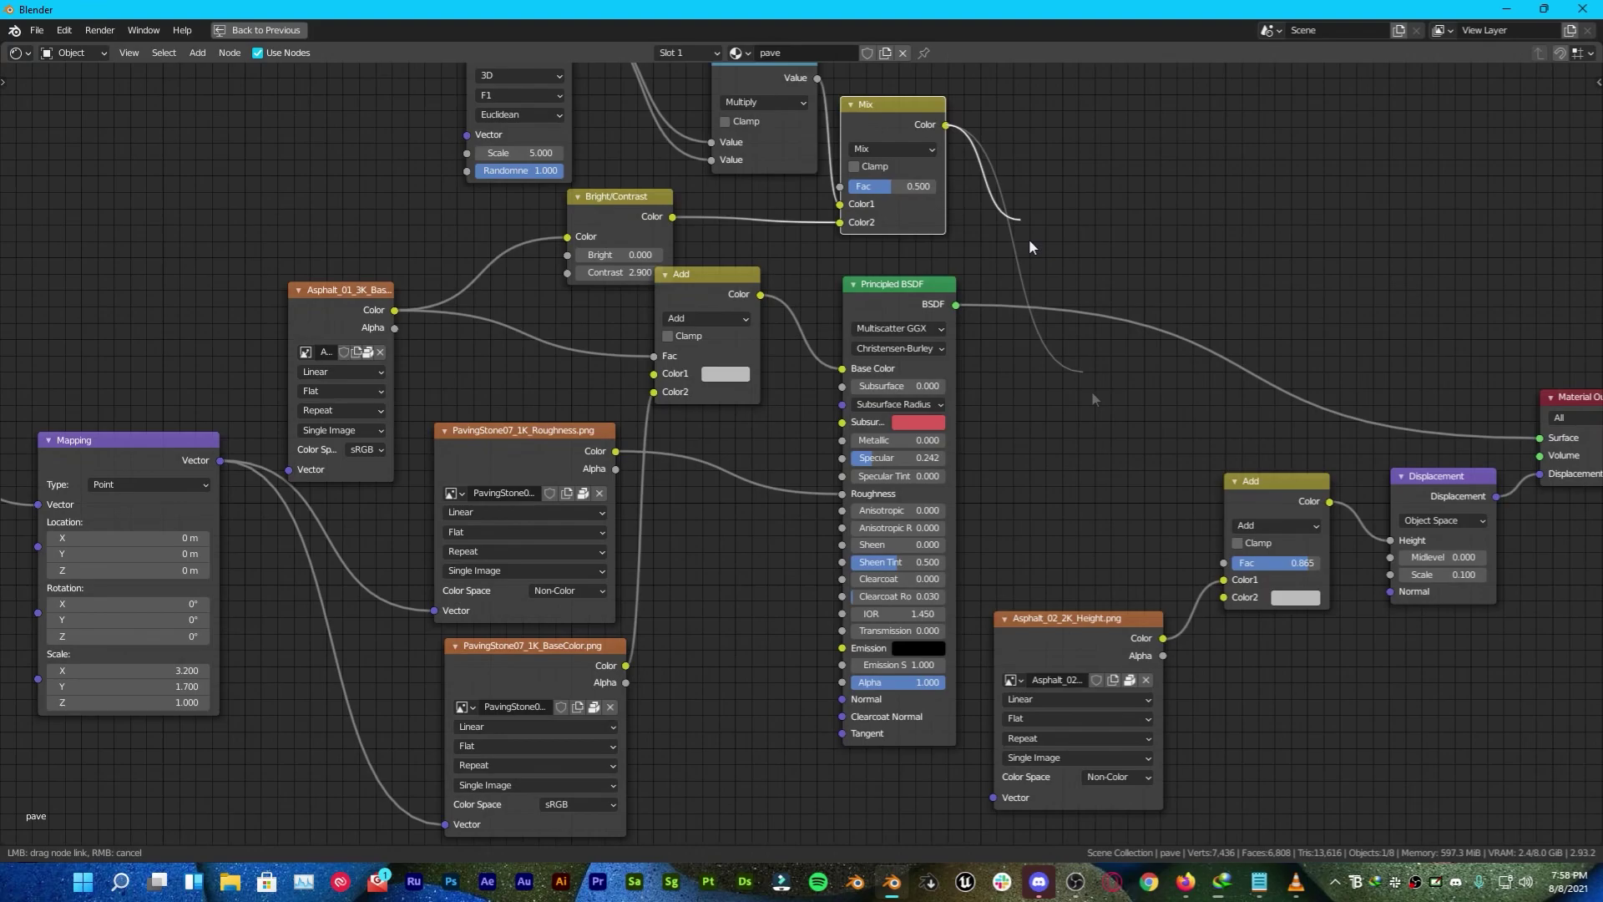
left_click_drag(1278, 564, 1320, 564)
- Move the Asphalt_01_3K_Base_Color texture node clear of its neighbours and widen it to show its full name
middle_click_drag(584, 417, 990, 359)
left_click_drag(743, 231, 778, 130)
left_click_drag(727, 225, 589, 226)
middle_click_drag(567, 429, 645, 414)
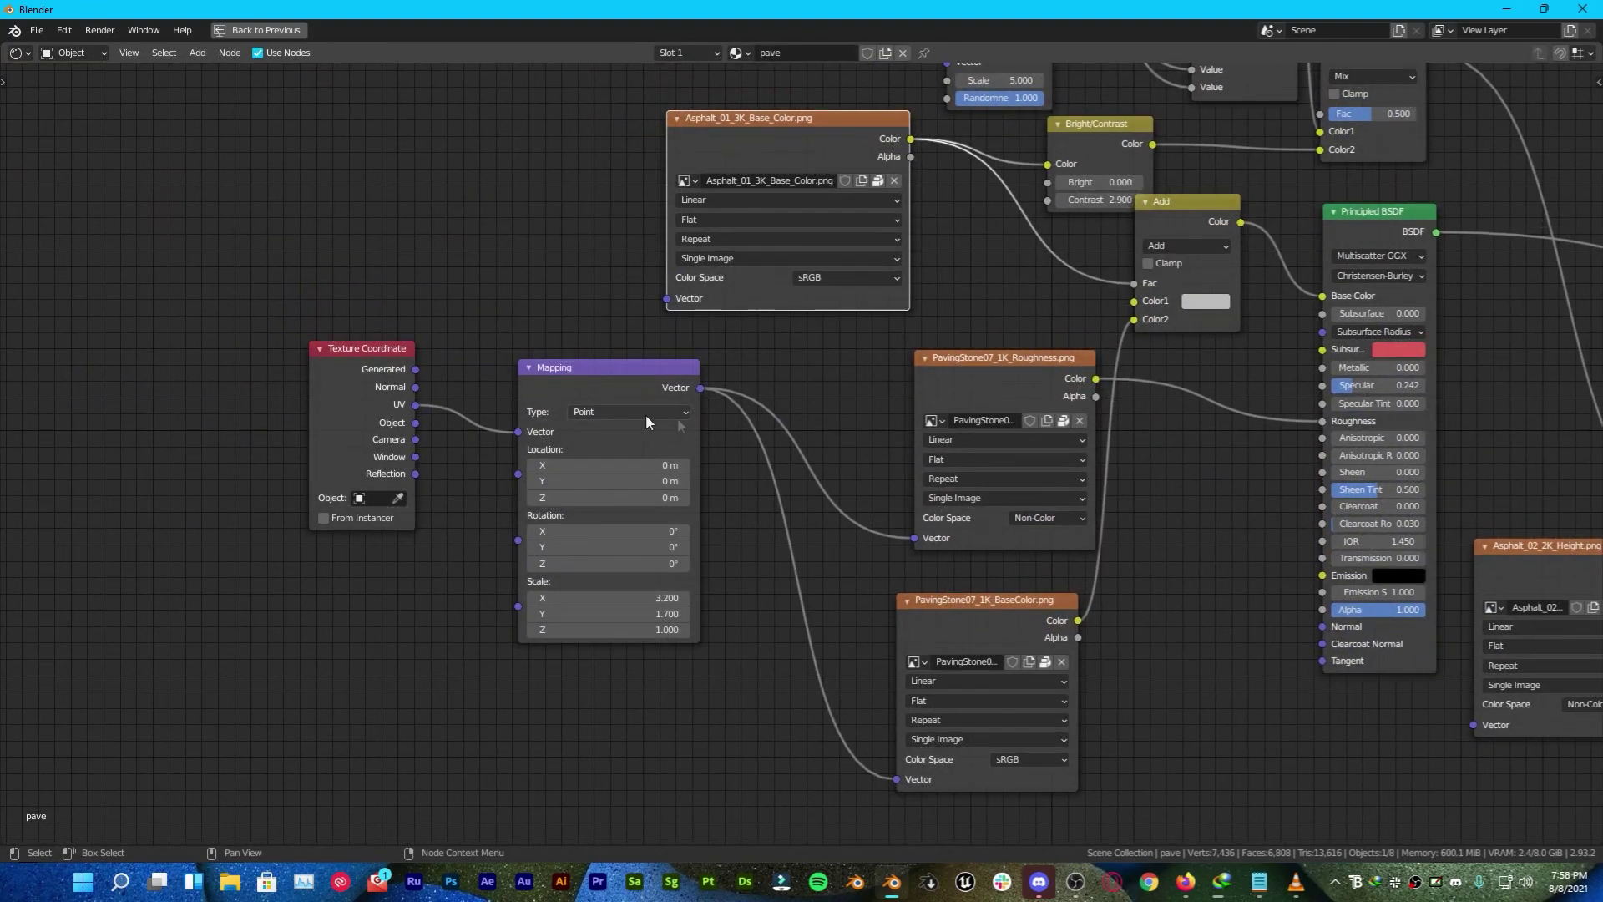
- Restore the split layout with the viewport sidebar hidden, and move the asphalt color link from the Add node's Fac to Color1
key("ctrl+space")
key("n")
middle_click_drag(879, 429, 918, 467)
middle_click_drag(610, 133, 243, 263)
left_click_drag(235, 395, 235, 411)
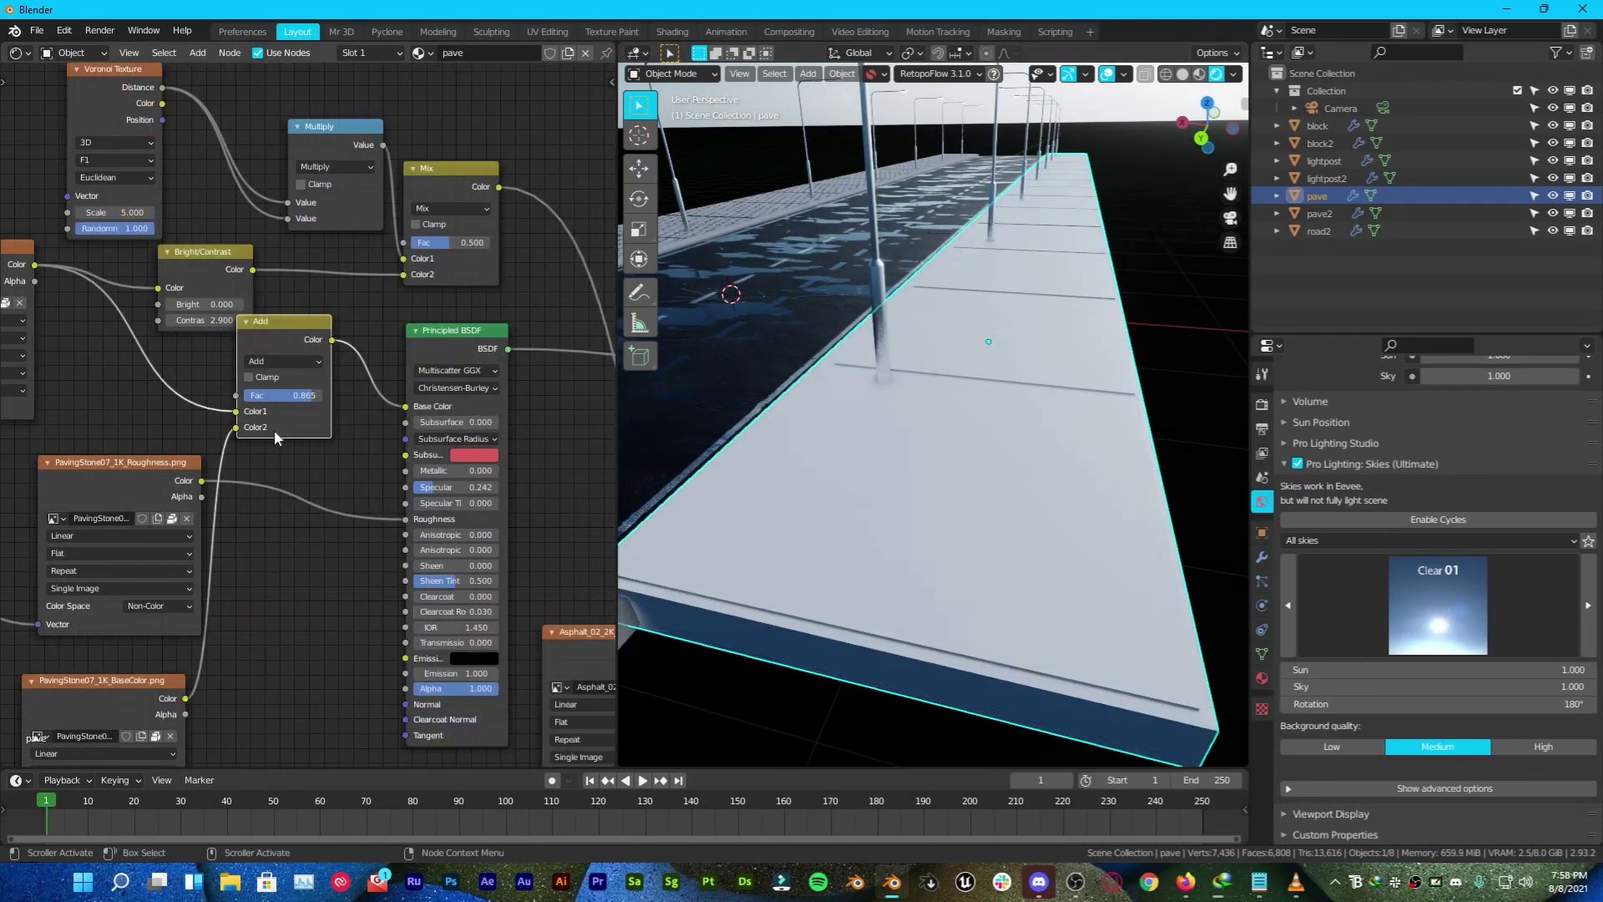
- Inspect the paved sidewalk and road from several angles, widening the 3D viewport and maximizing it
middle_click_drag(960, 451, 875, 394)
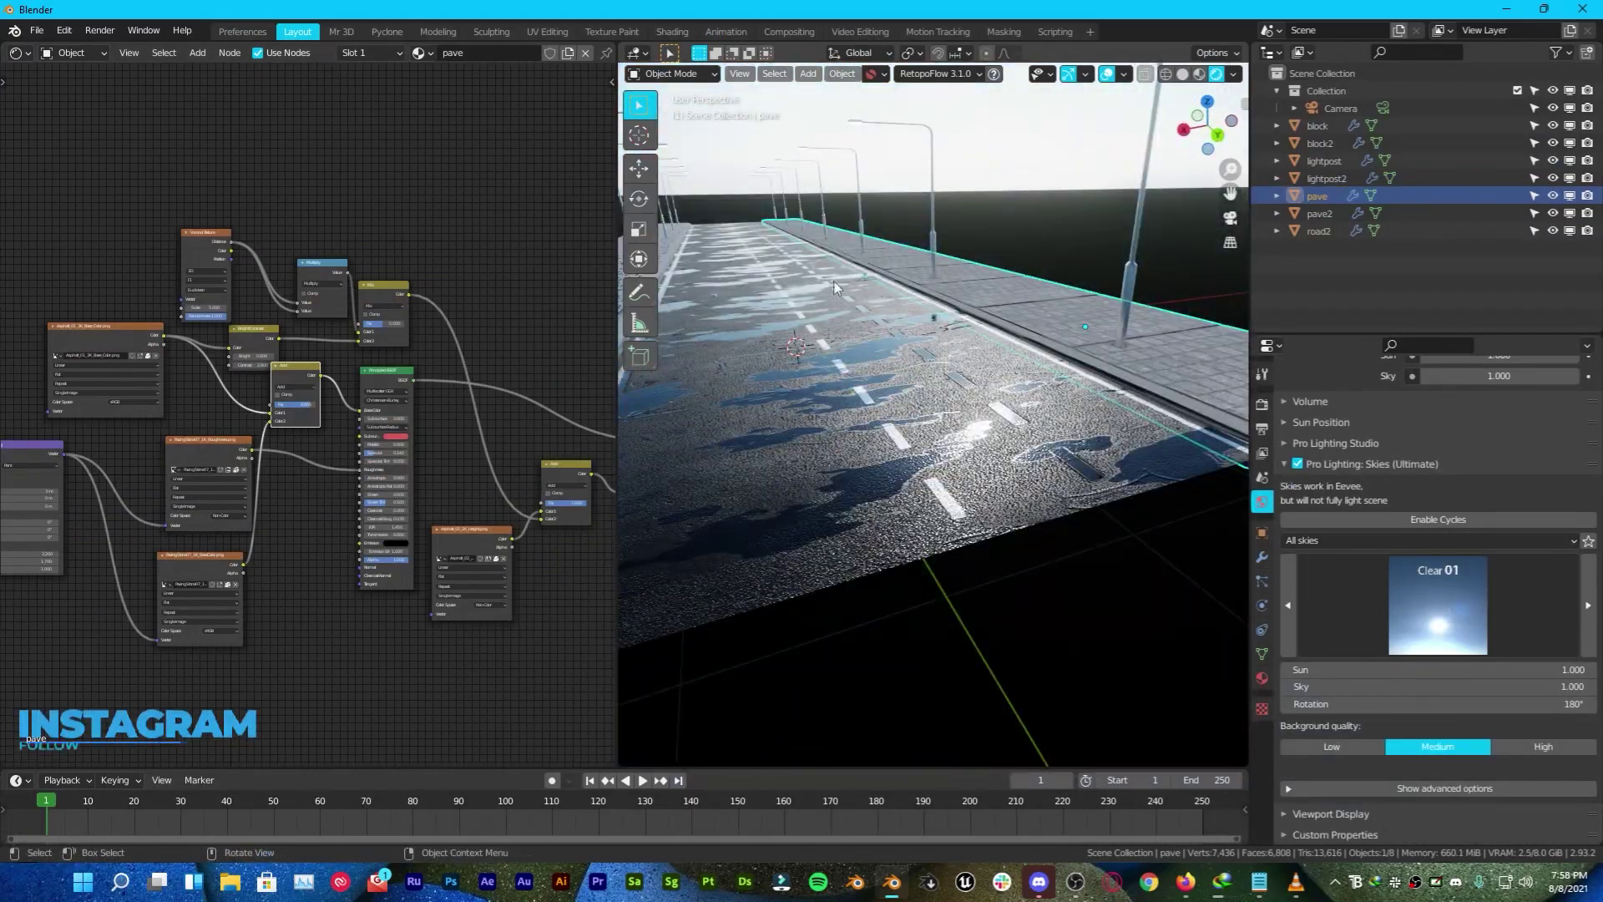
mouse_move(978, 404)
middle_mouse_down()
mouse_move(974, 369)
mouse_move(993, 394)
mouse_move(934, 408)
mouse_move(993, 503)
mouse_move(1000, 412)
middle_mouse_up()
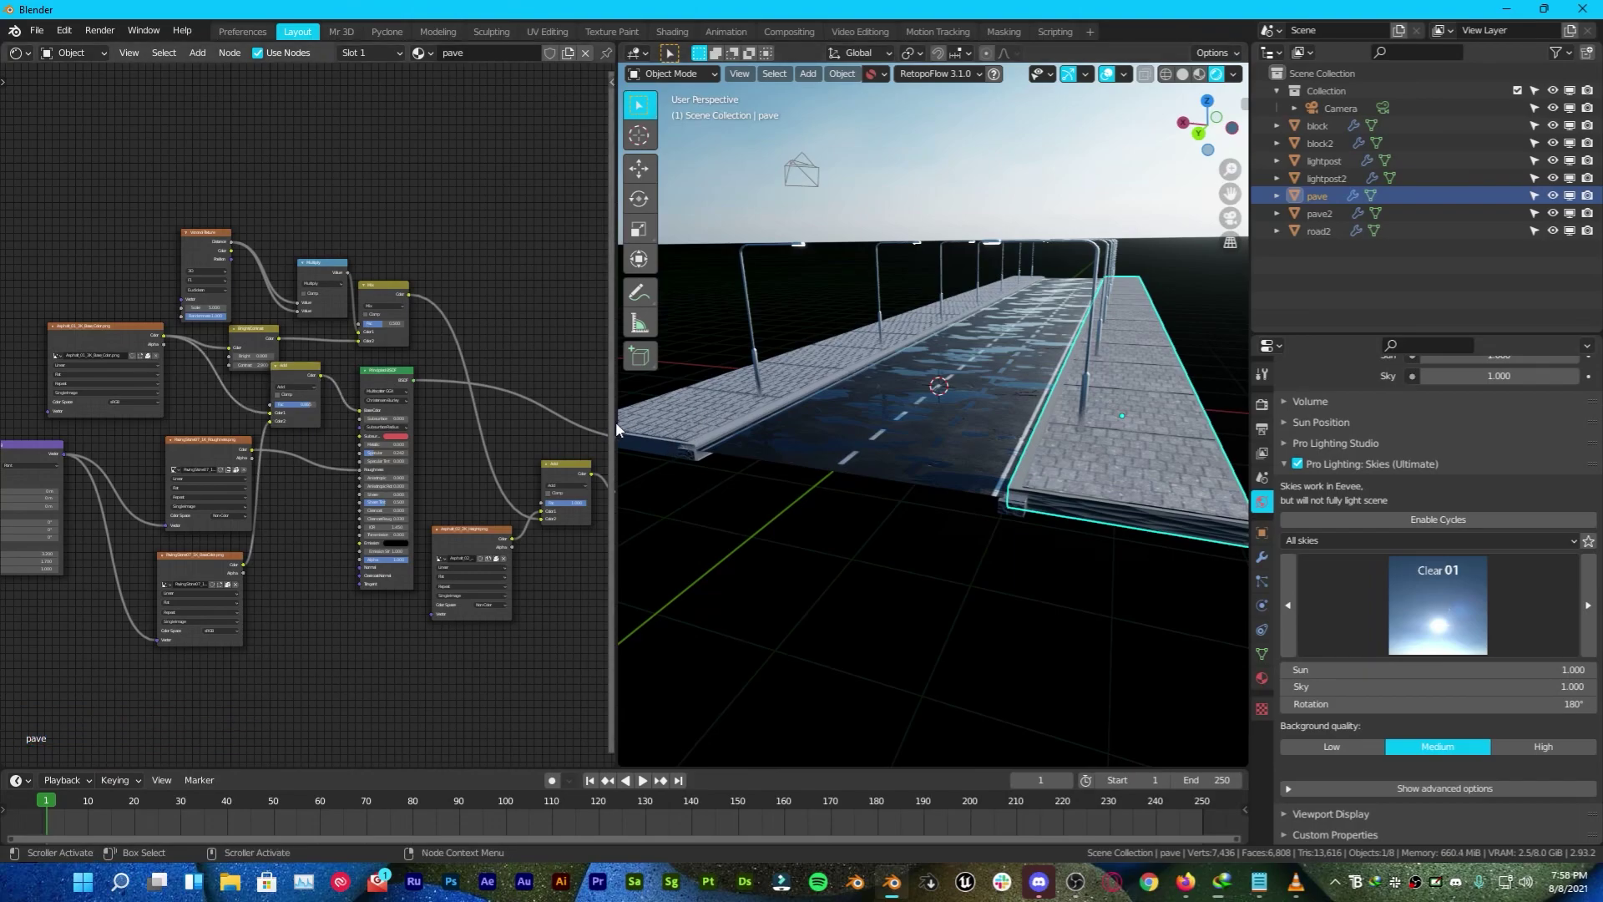
left_click_drag(614, 421, 378, 421)
key("ctrl+space")
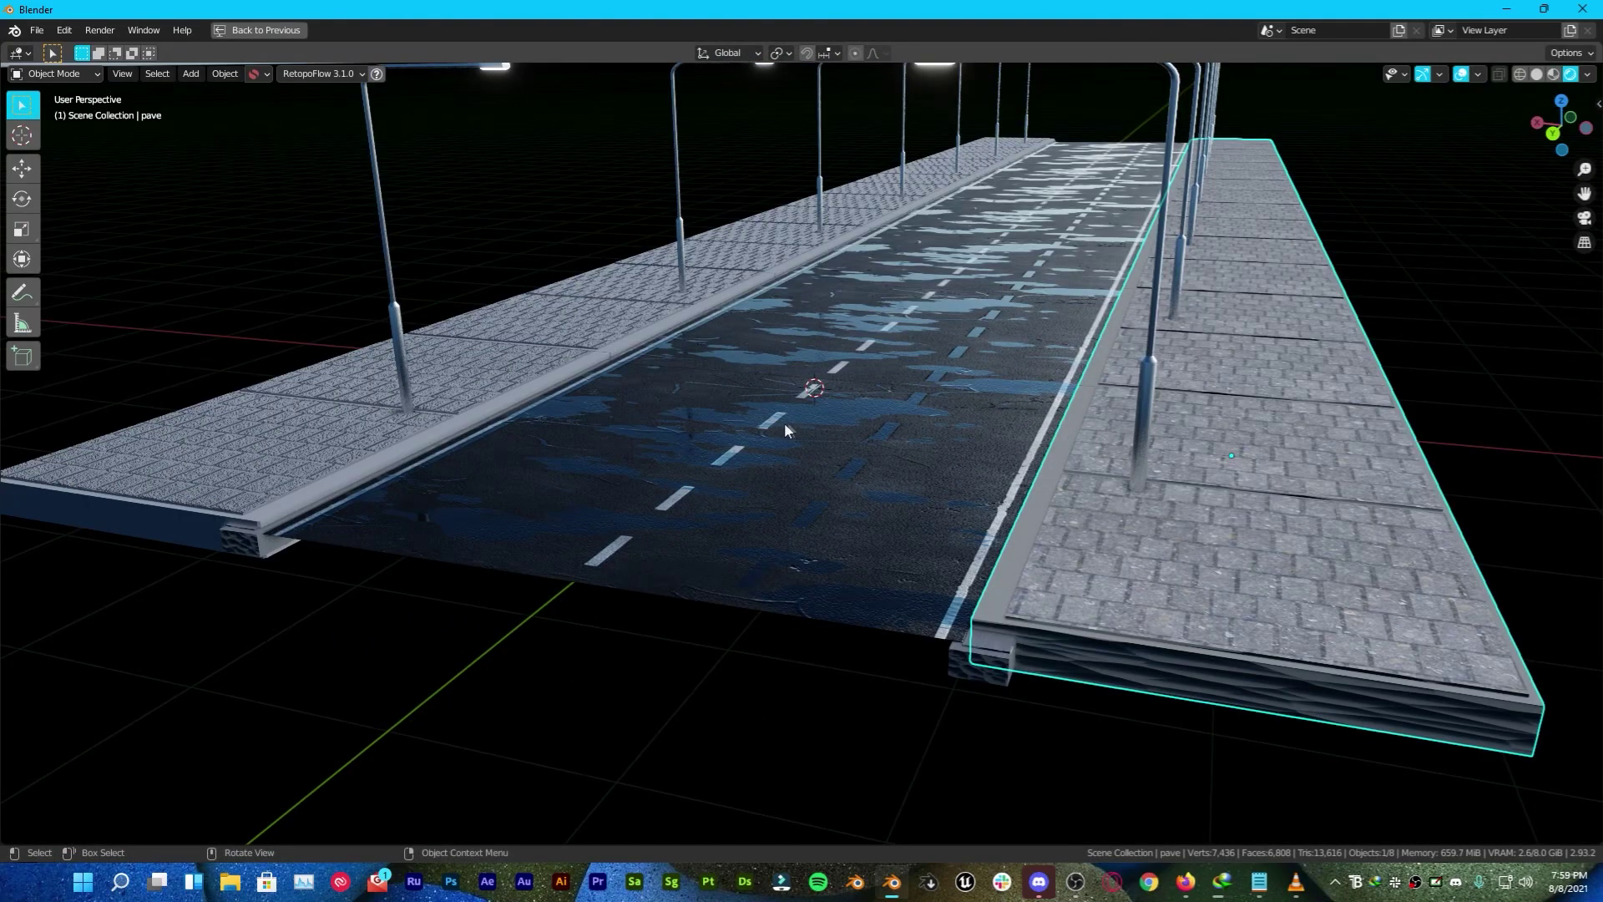
key("ctrl+space")
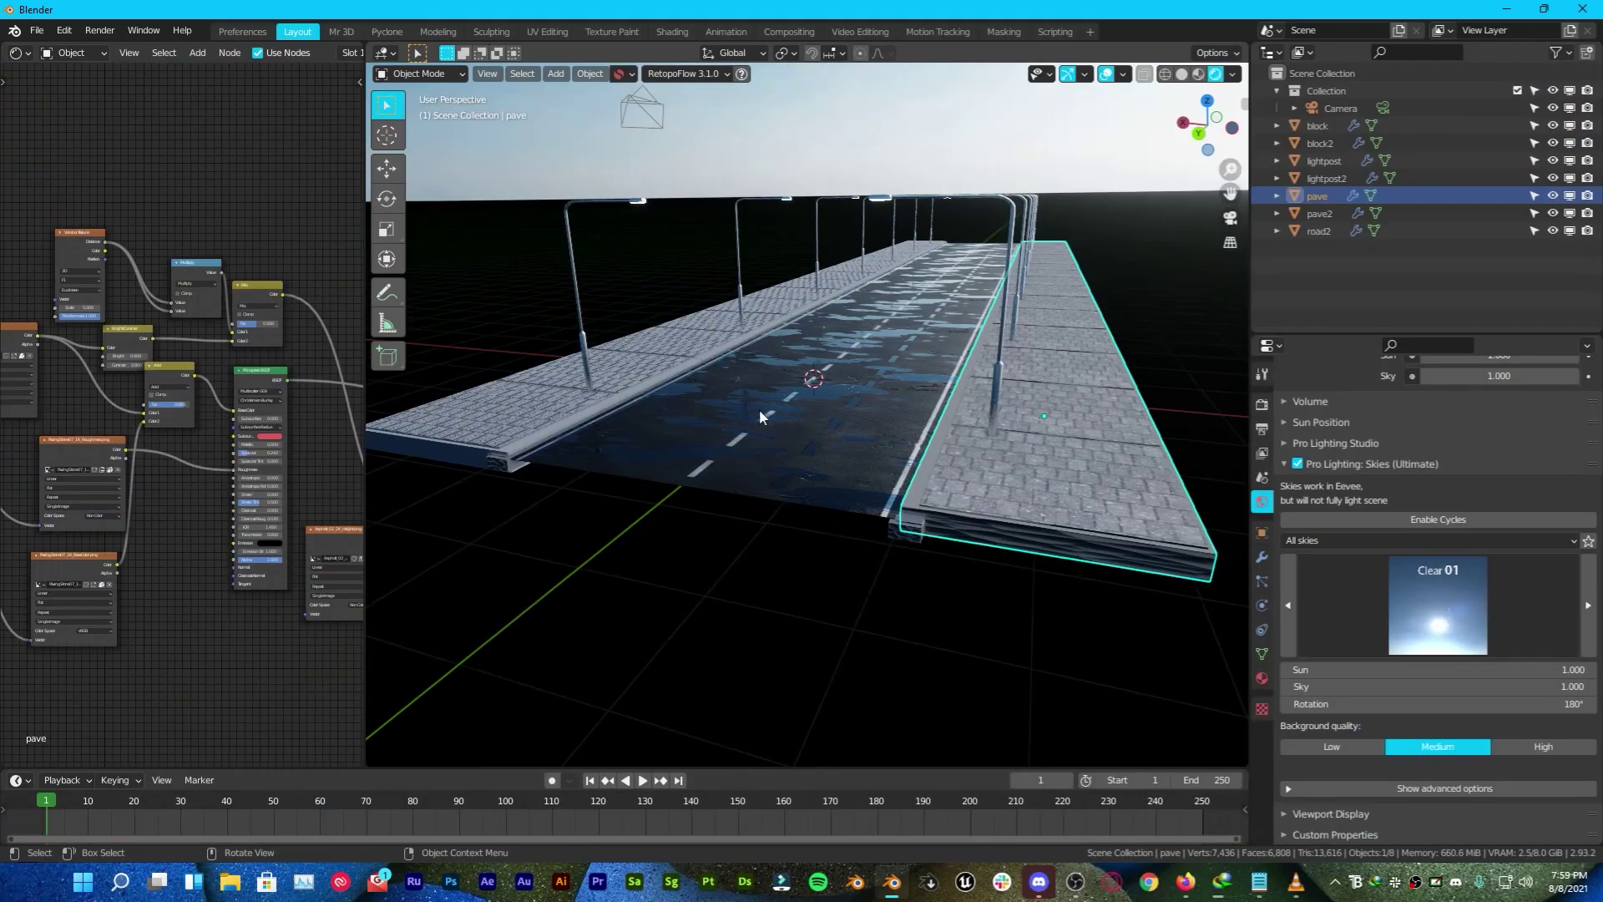
key("ctrl+space")
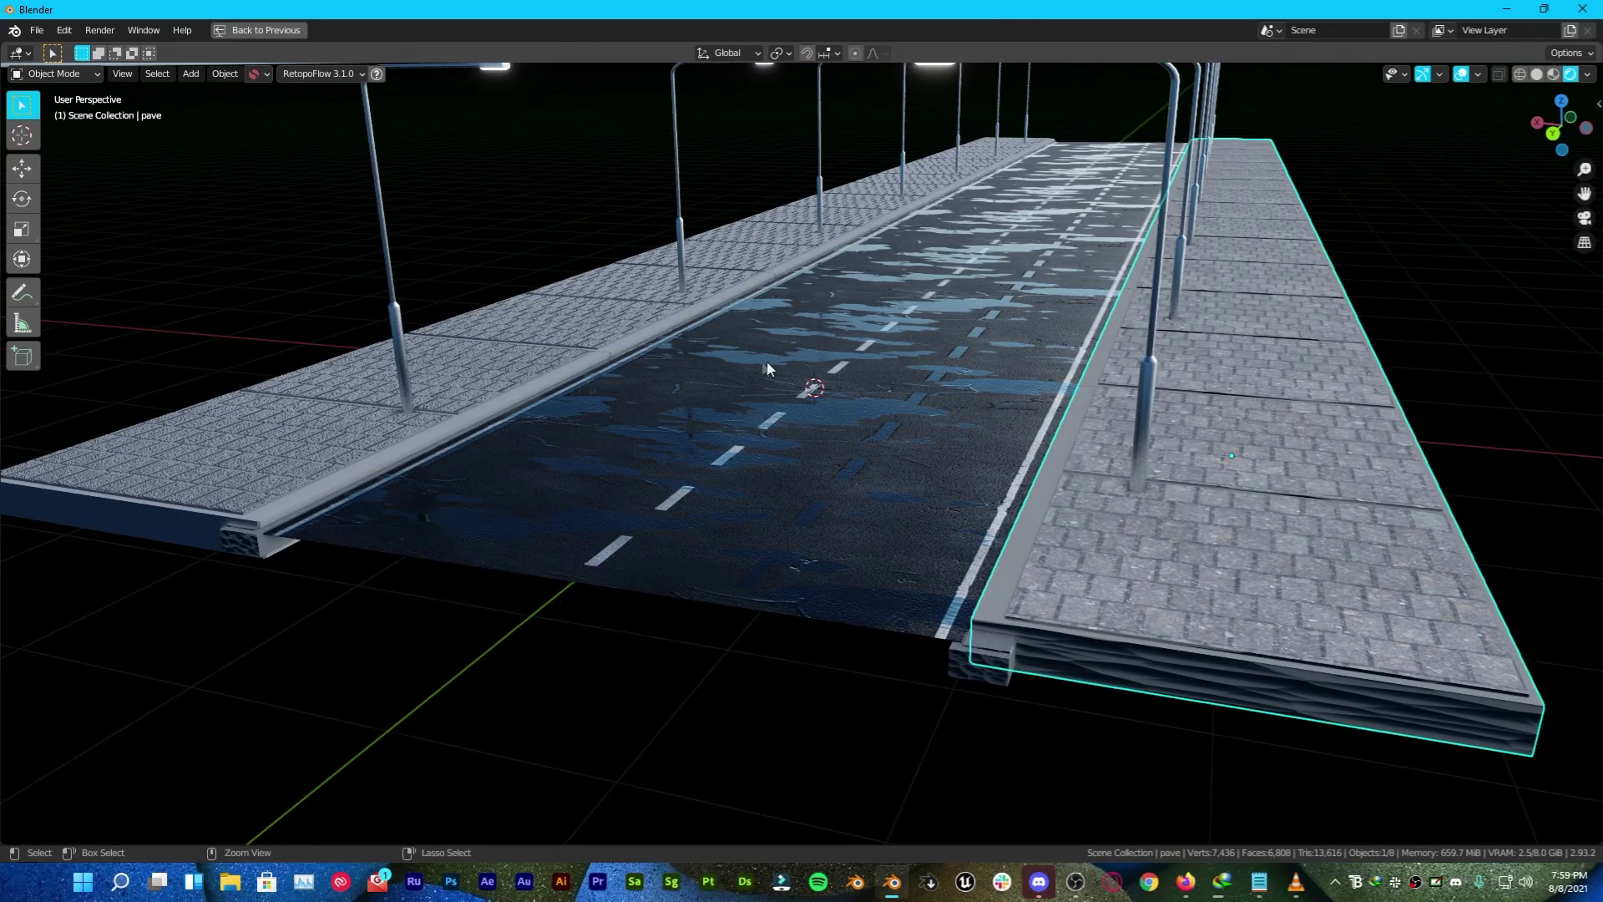
- Review the pave material's complete node tree and the road in maximized editors, and return to the split layout
key("ctrl+space")
key("ctrl+space")
key("ctrl+space")
key("ctrl+space")
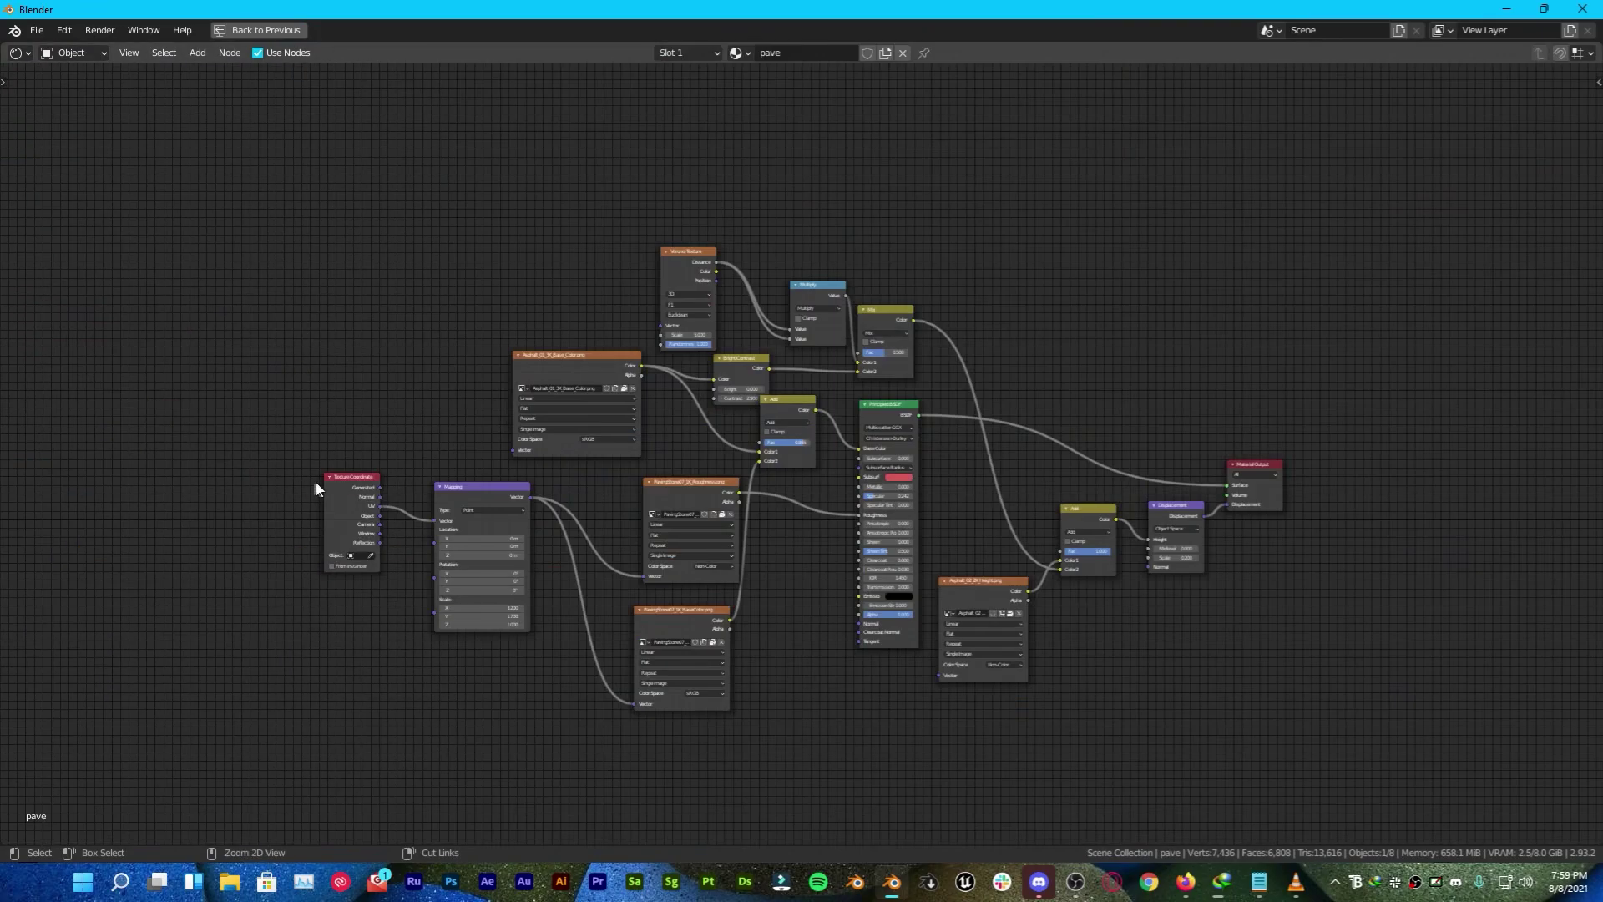
key("ctrl+space")
key("ctrl+space")
key("ctrl+space")
key("ctrl+space")
key("ctrl+space")
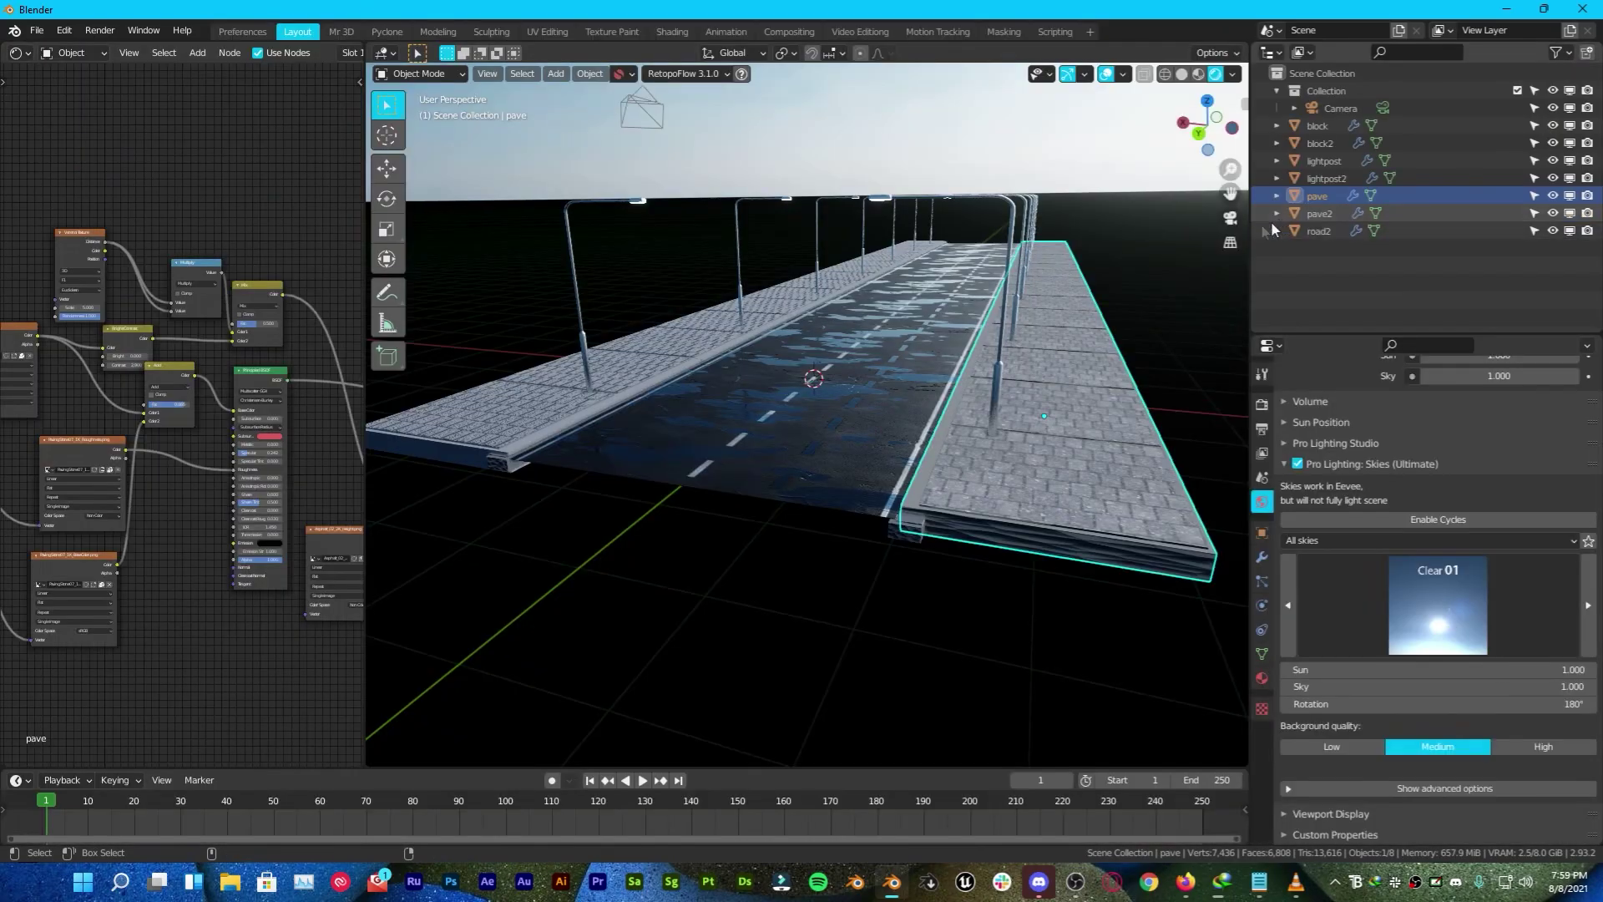
- Show the City Road Builder settings in the viewport sidebar with the whole road in view
middle_click_drag(751, 359, 614, 372)
key("n")
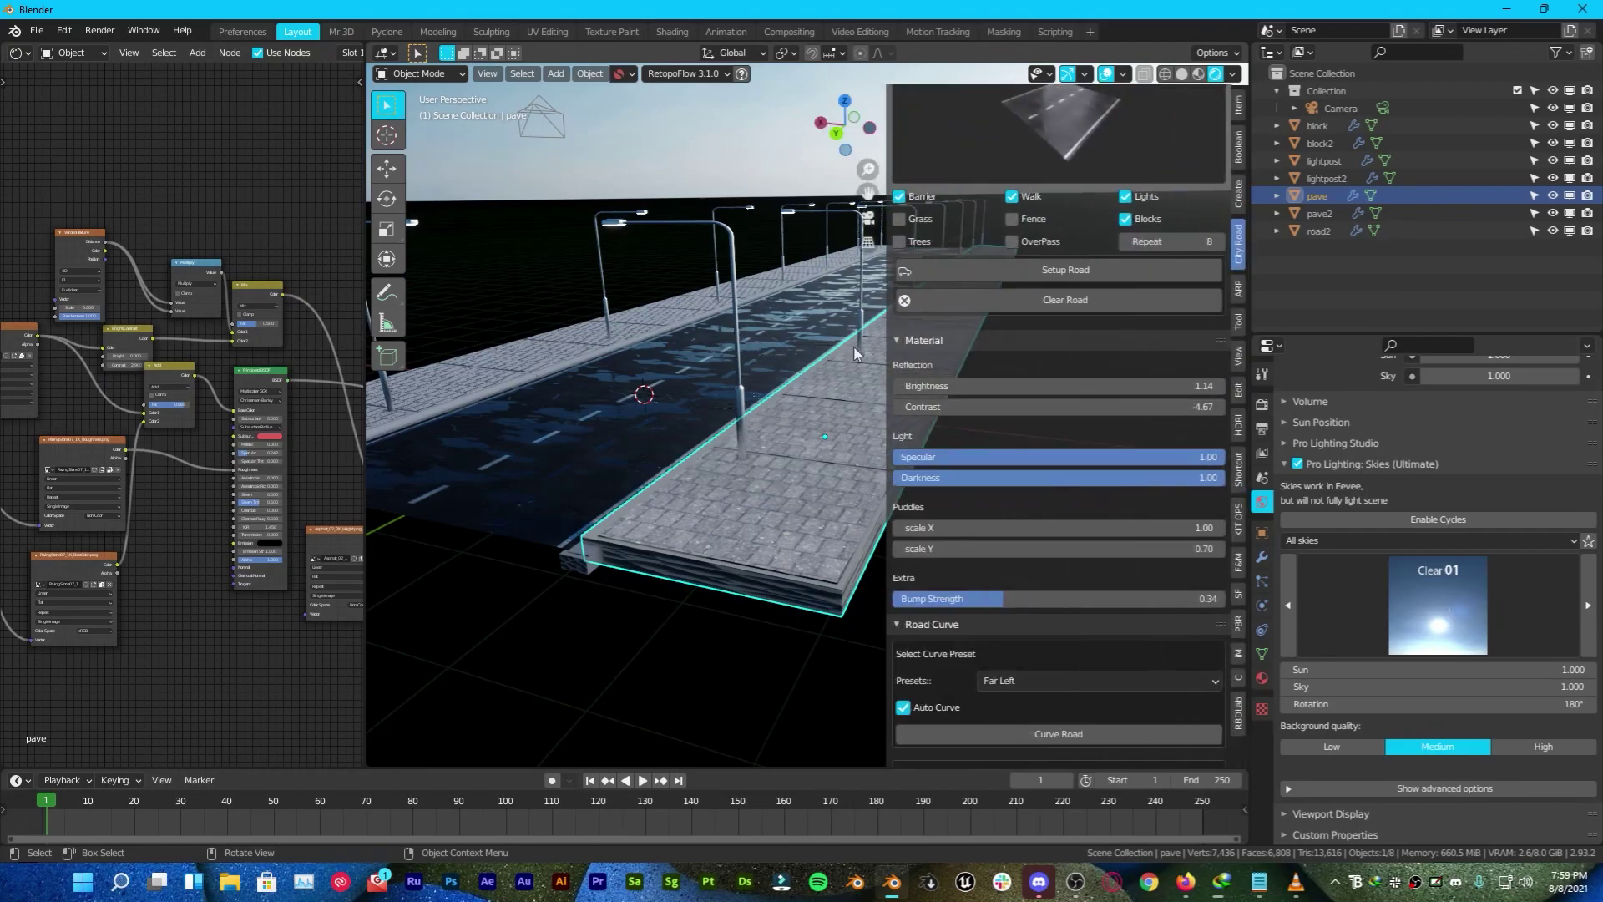
scroll(684, 361, "down", 3)
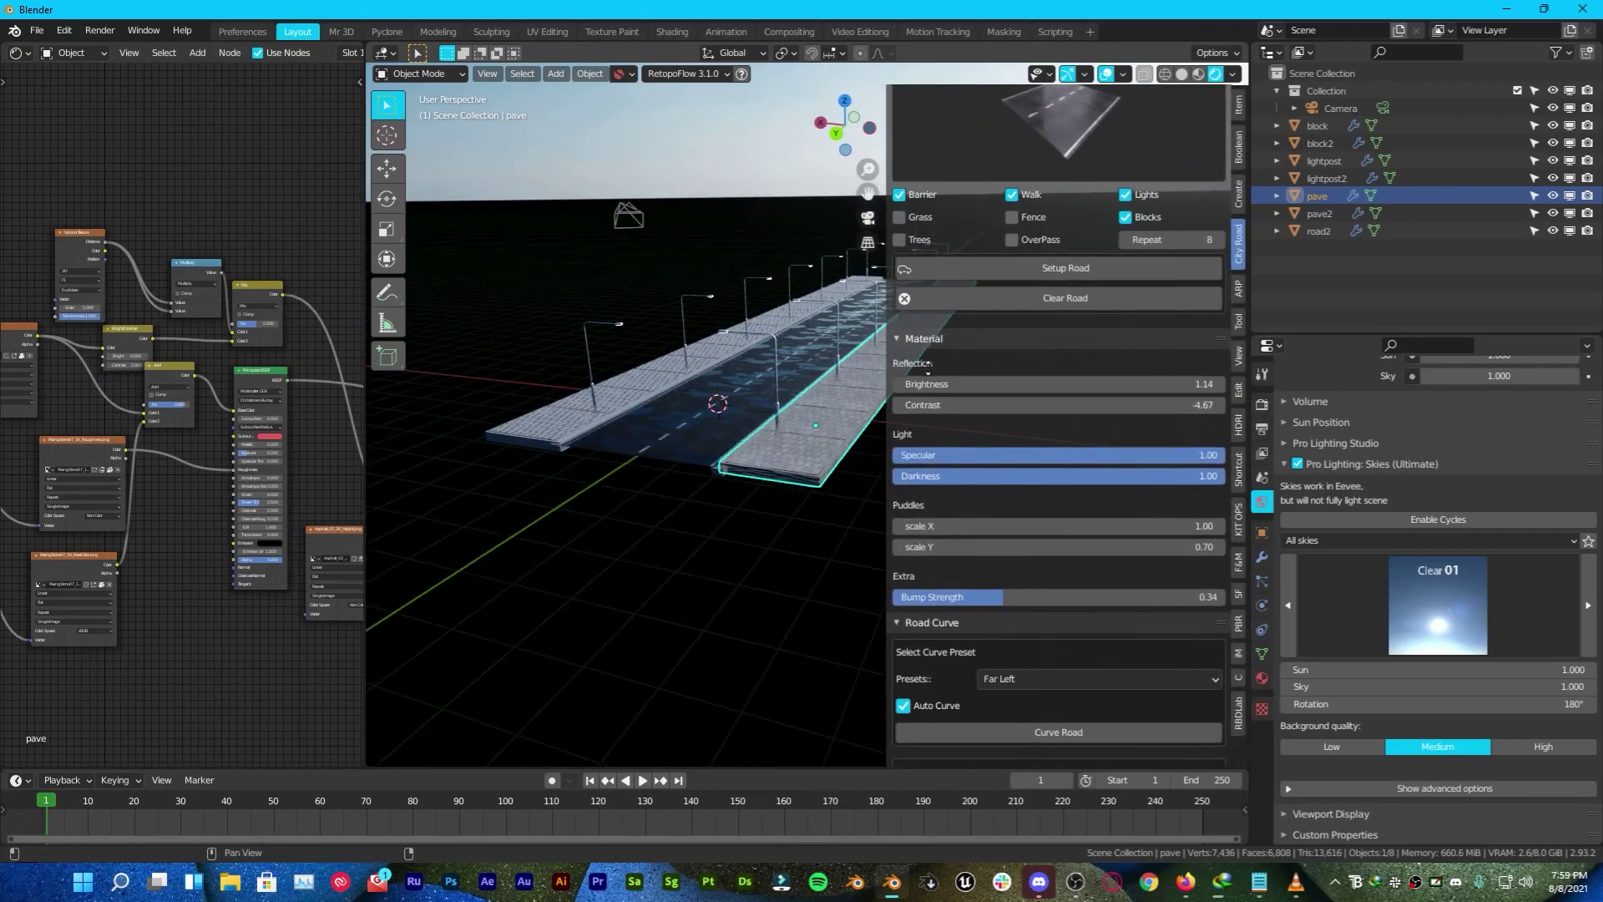
scroll(1023, 420, "up", 3)
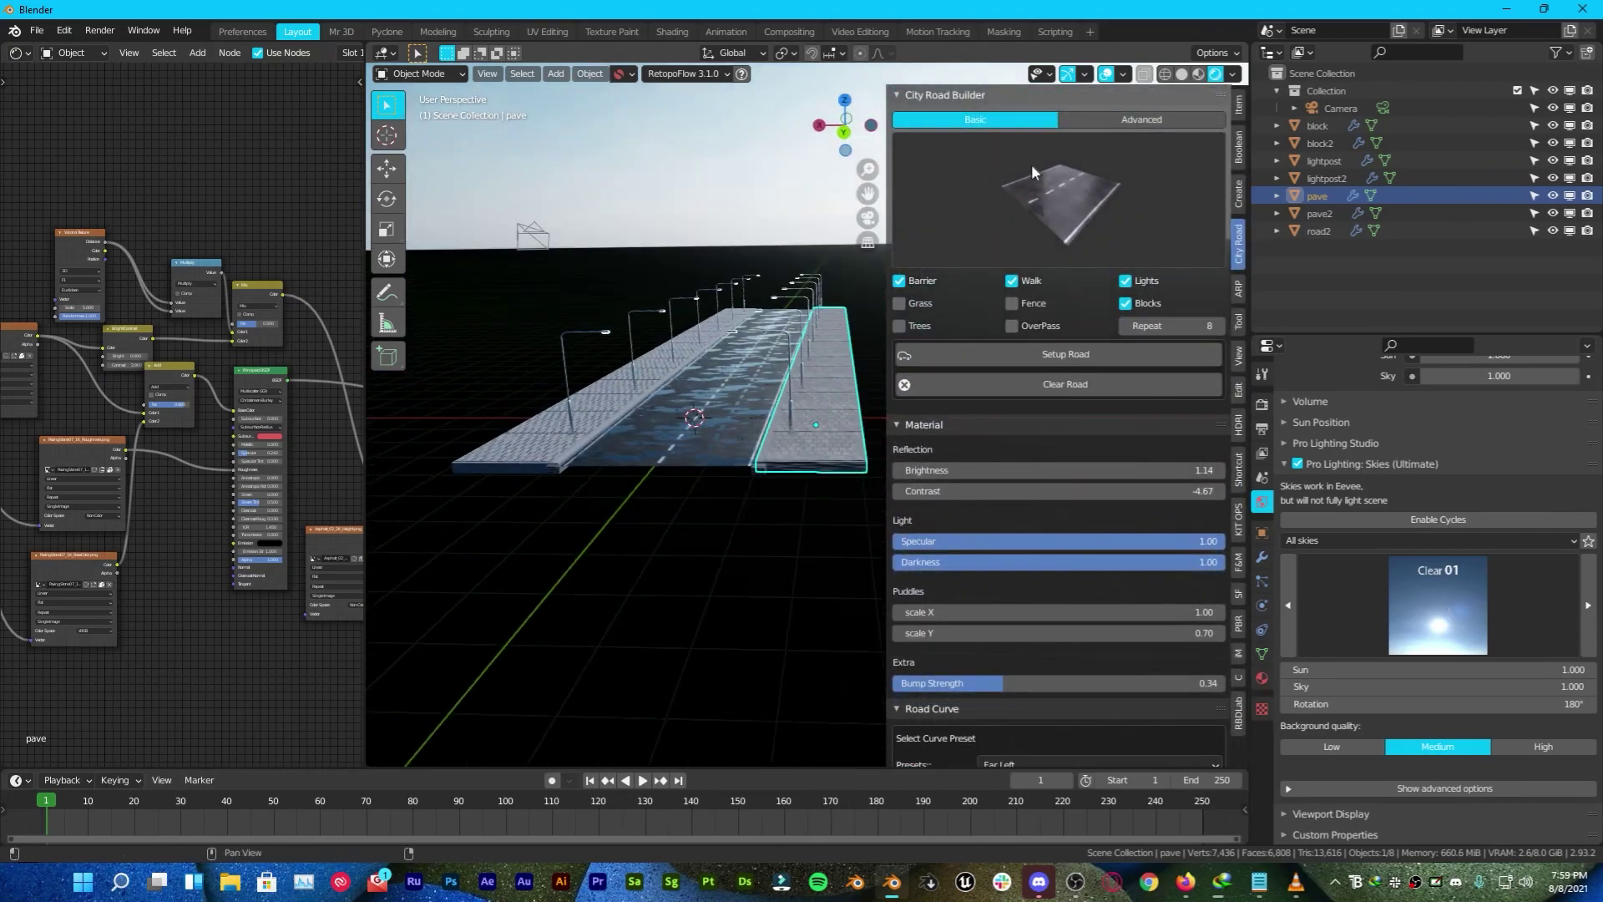
- Try the City Road Builder's Advanced mode and look through its settings, return to Basic mode and undo the change
left_click(1090, 122)
mouse_move(759, 276)
middle_mouse_down()
mouse_move(859, 292)
mouse_move(741, 324)
mouse_move(754, 294)
middle_mouse_up()
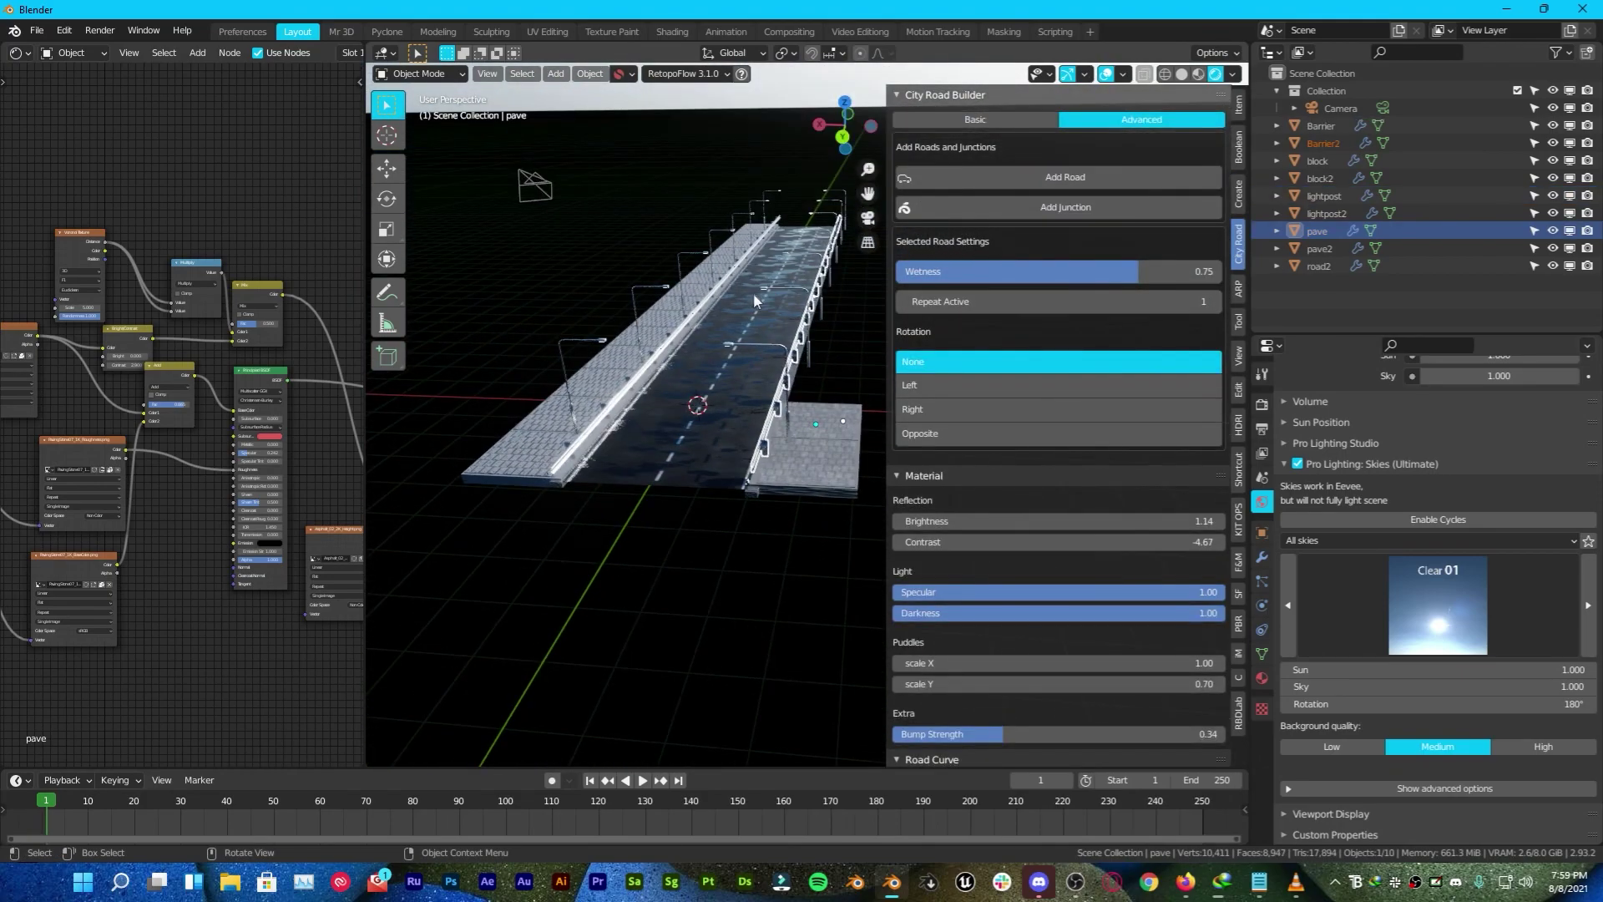
scroll(860, 459, "down", 1)
scroll(925, 495, "down", 3)
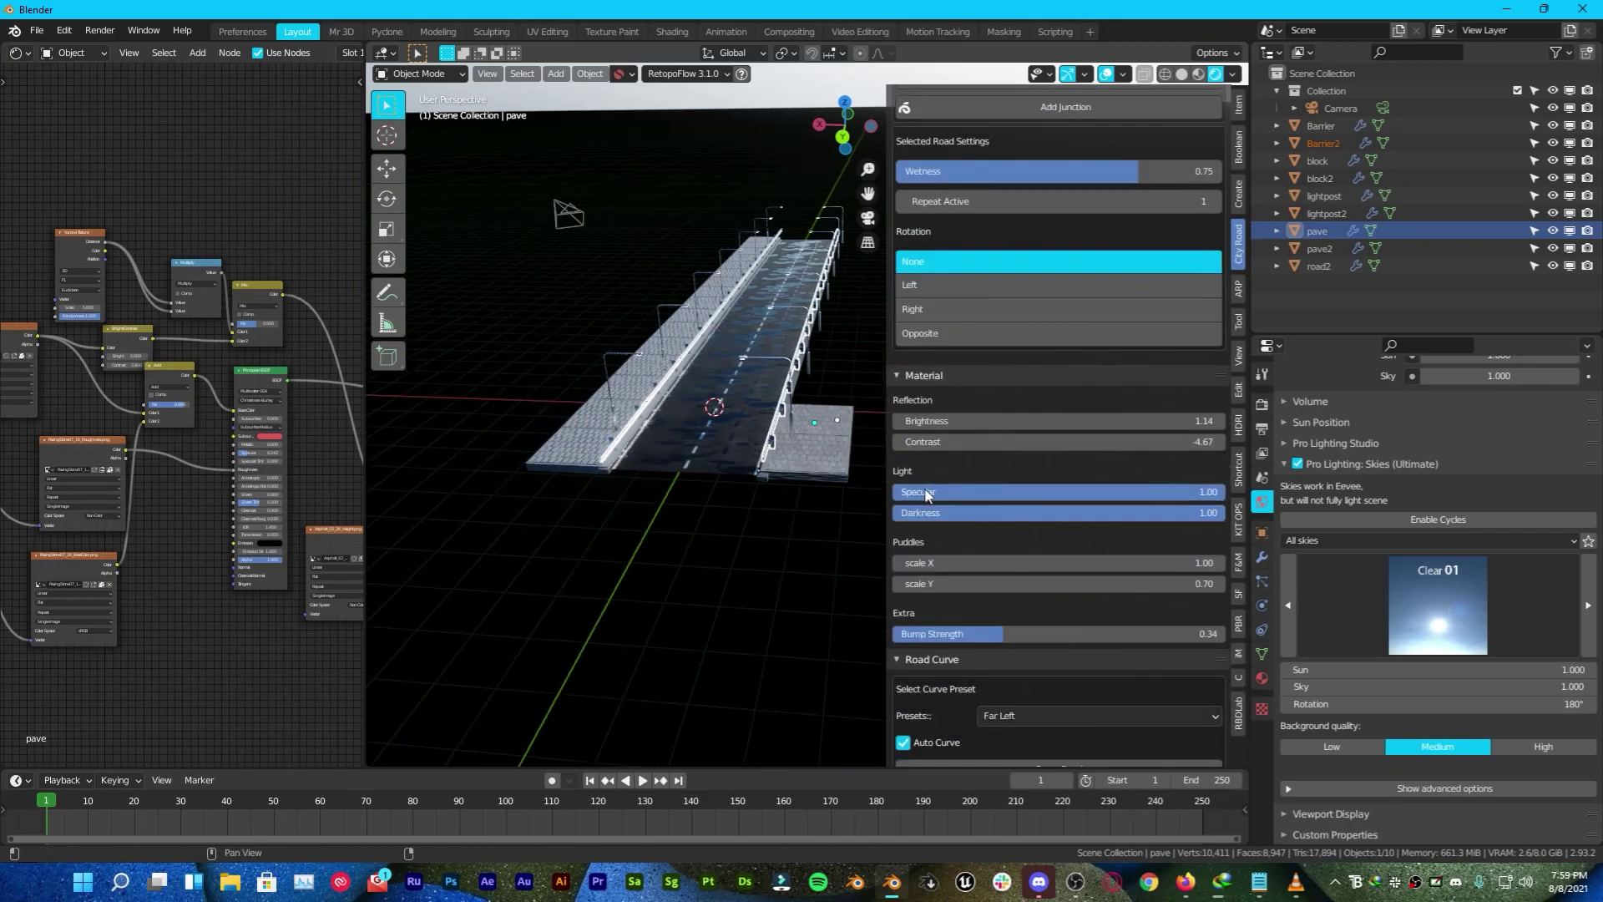
scroll(947, 509, "down", 4)
scroll(949, 516, "up", 7)
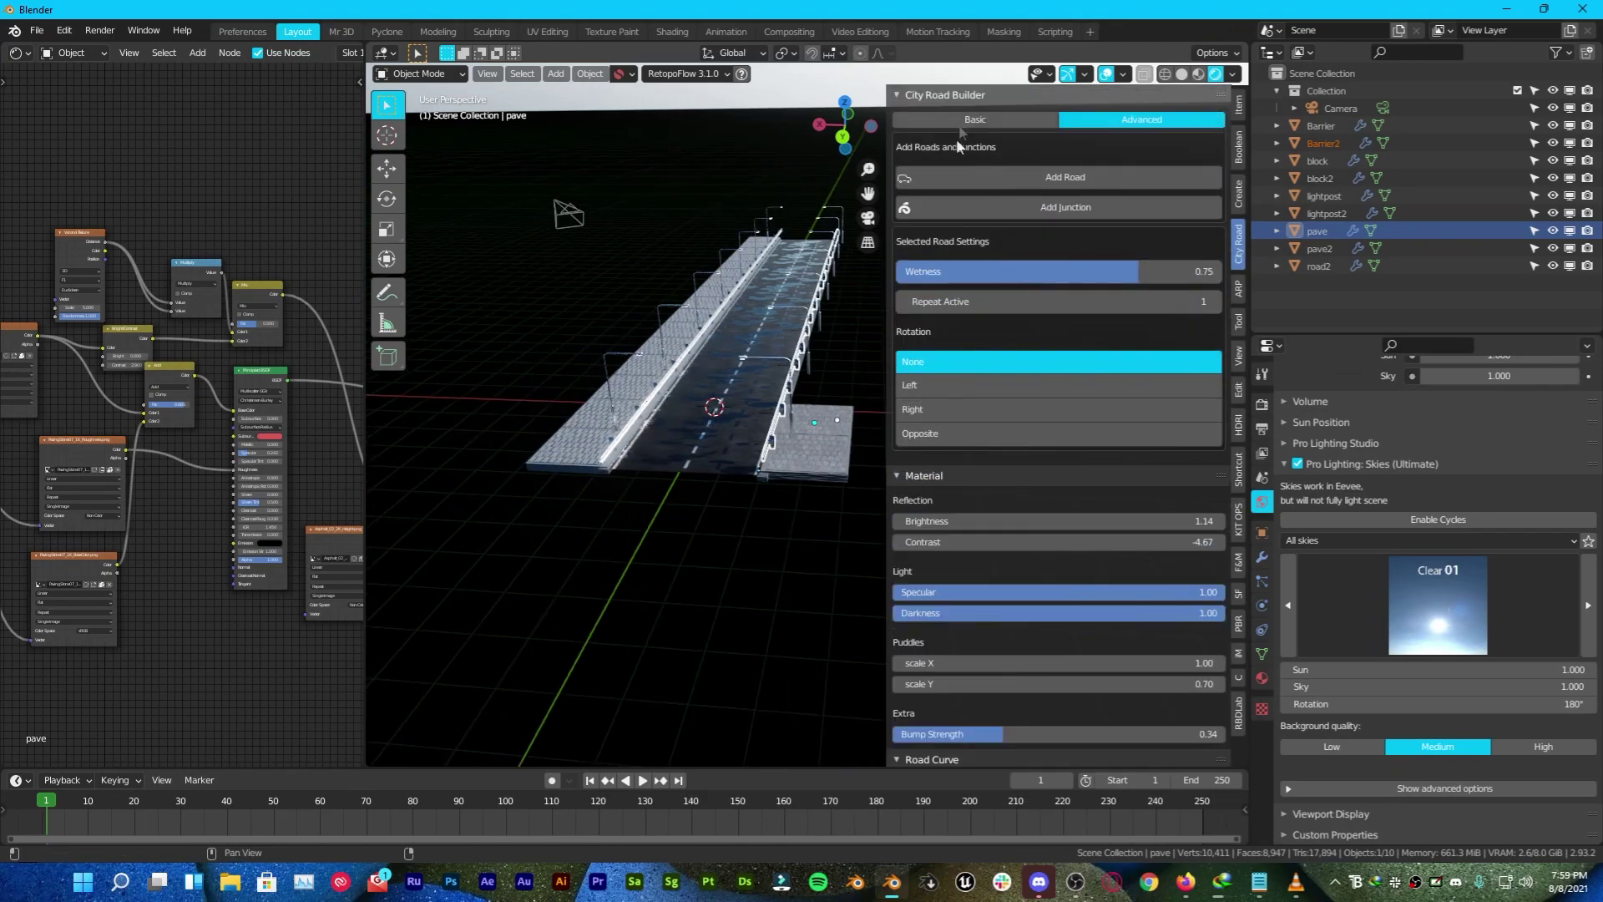
left_click(960, 120)
key("ctrl+z")
- Select the opposite sidewalk, pave2, and assign the pave material to it
scroll(726, 474, "up", 5)
left_click_drag(144, 404, 144, 413)
left_click(455, 276)
scroll(251, 53, "down", 5)
left_click(255, 53)
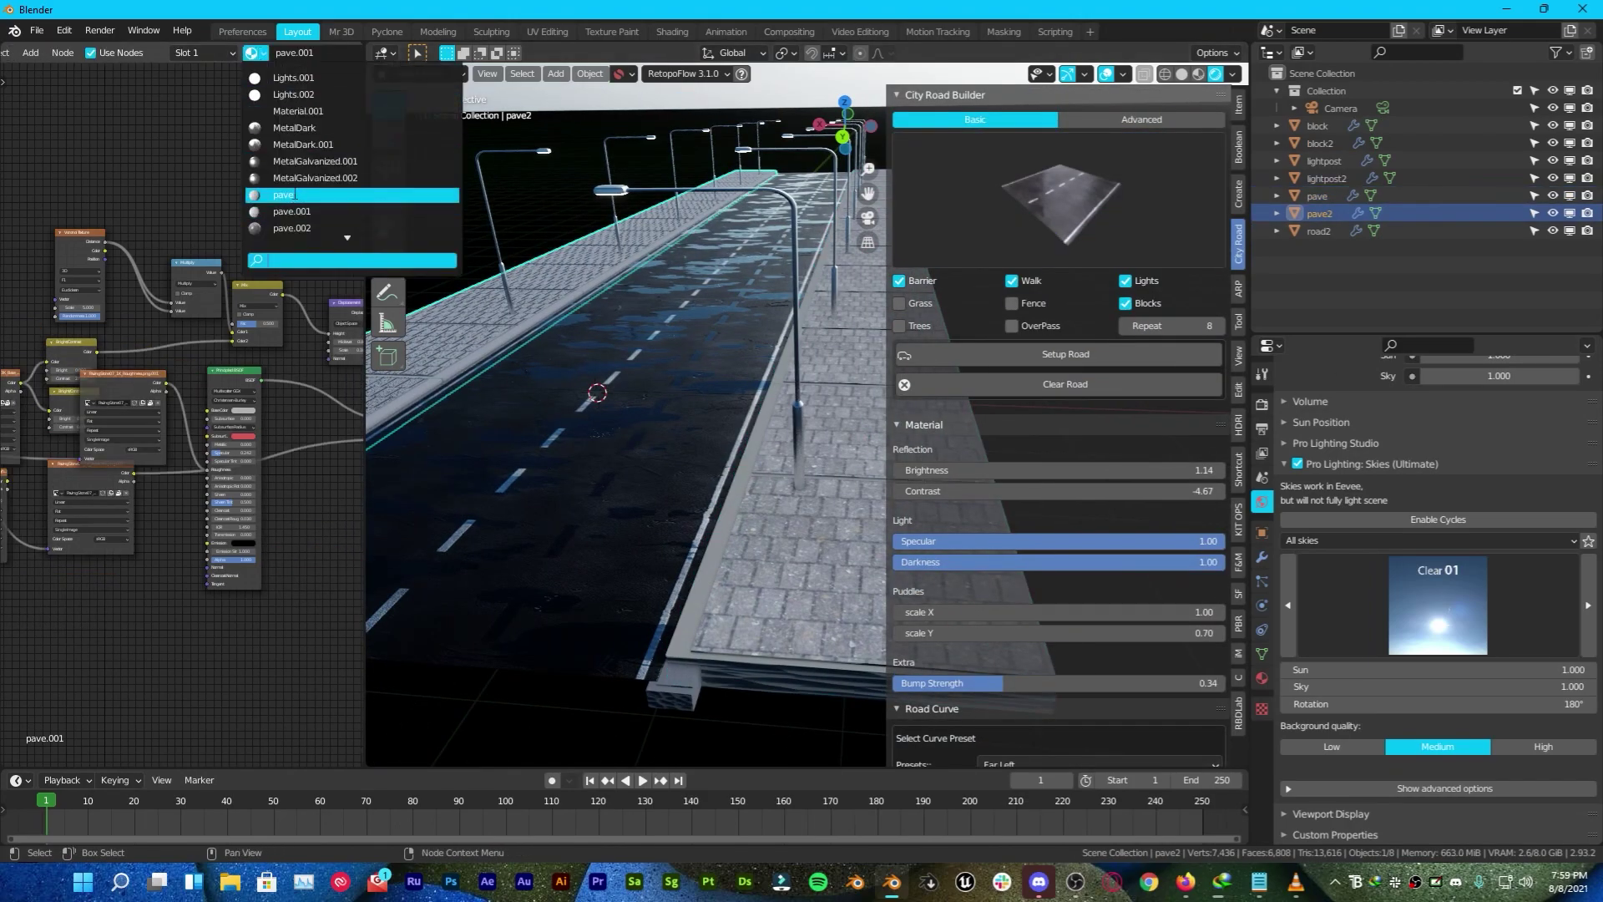
left_click(292, 191)
- Switch the City Road Builder to Advanced mode and add a junction
middle_click_drag(668, 361, 777, 301)
scroll(698, 325, "down", 5)
scroll(860, 271, "down", 3)
scroll(1005, 239, "down", 4)
scroll(1005, 239, "up", 5)
left_click(1107, 121)
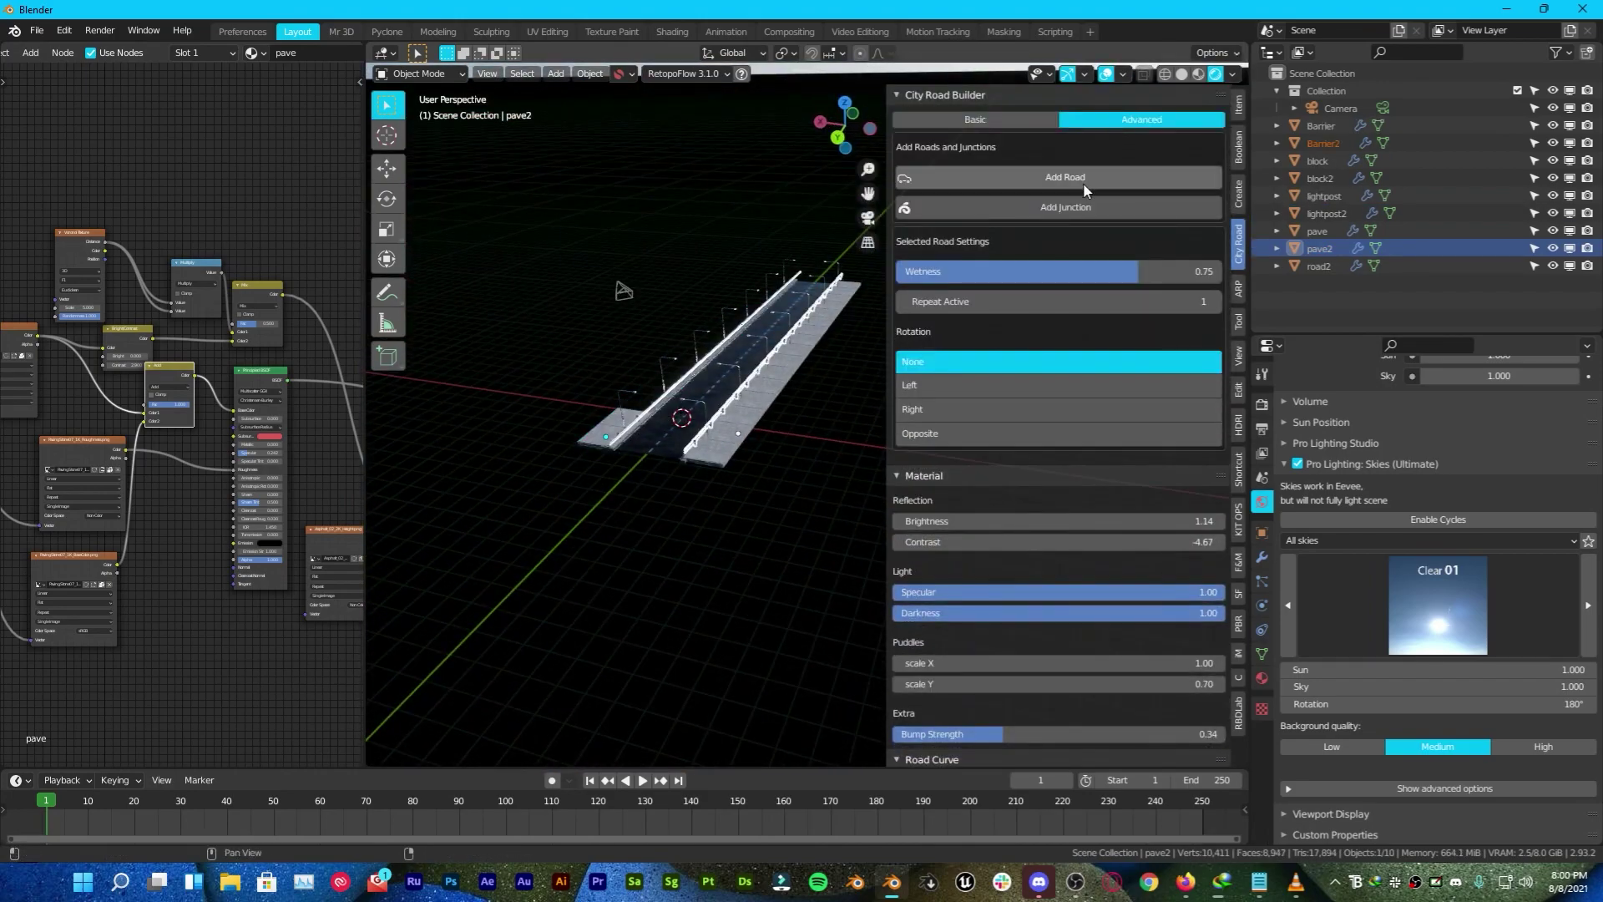
middle_click_drag(685, 275, 584, 251)
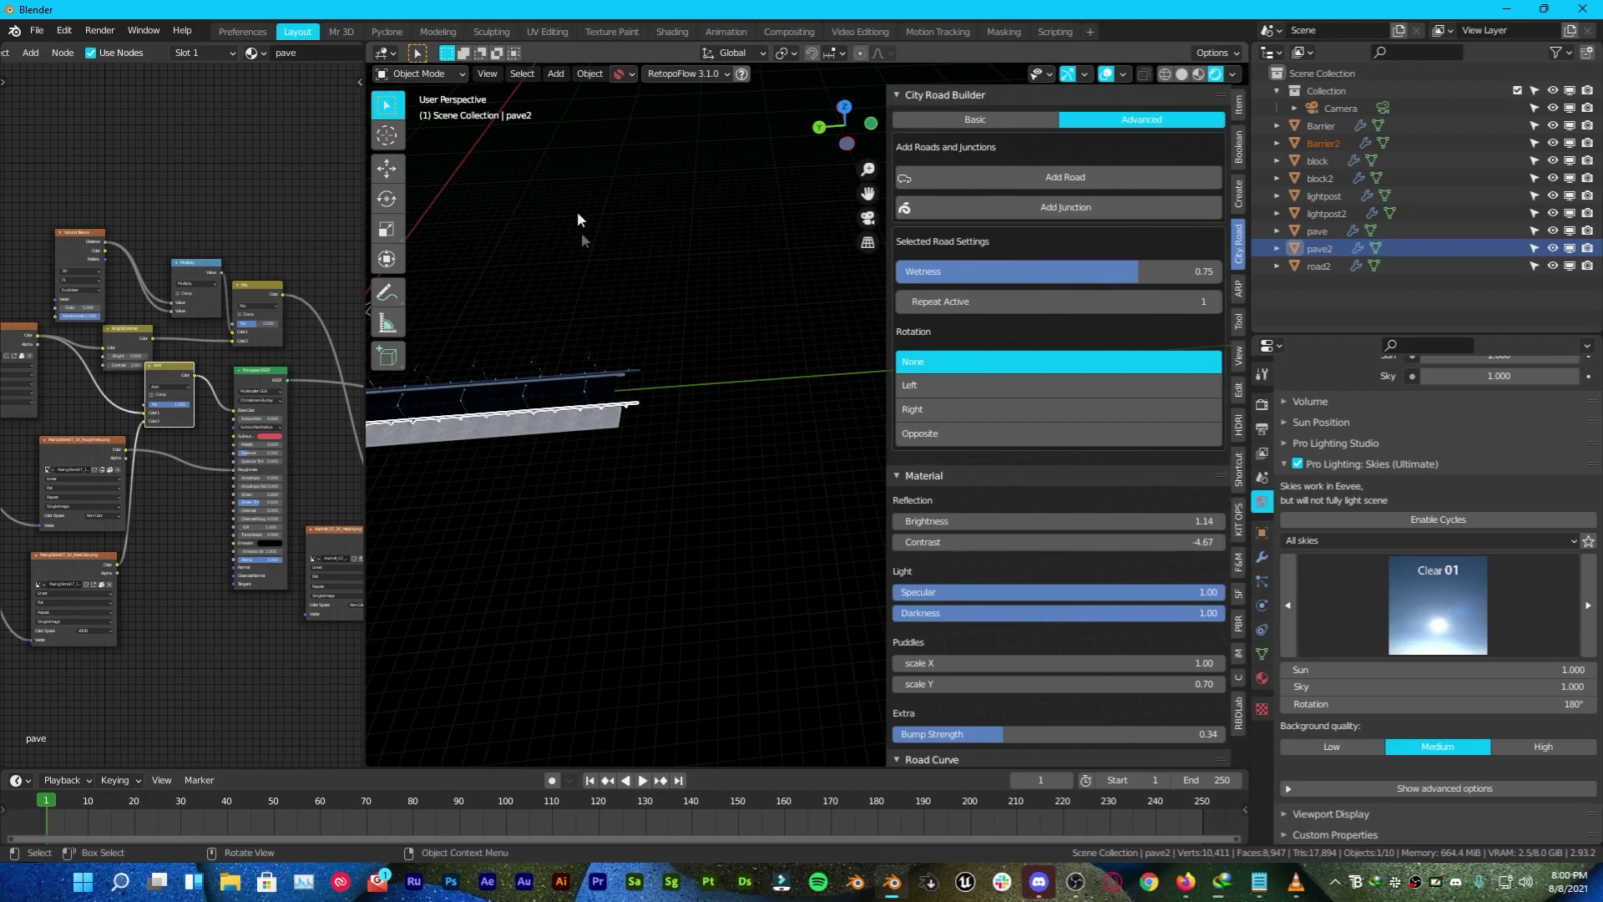
left_click(1032, 210)
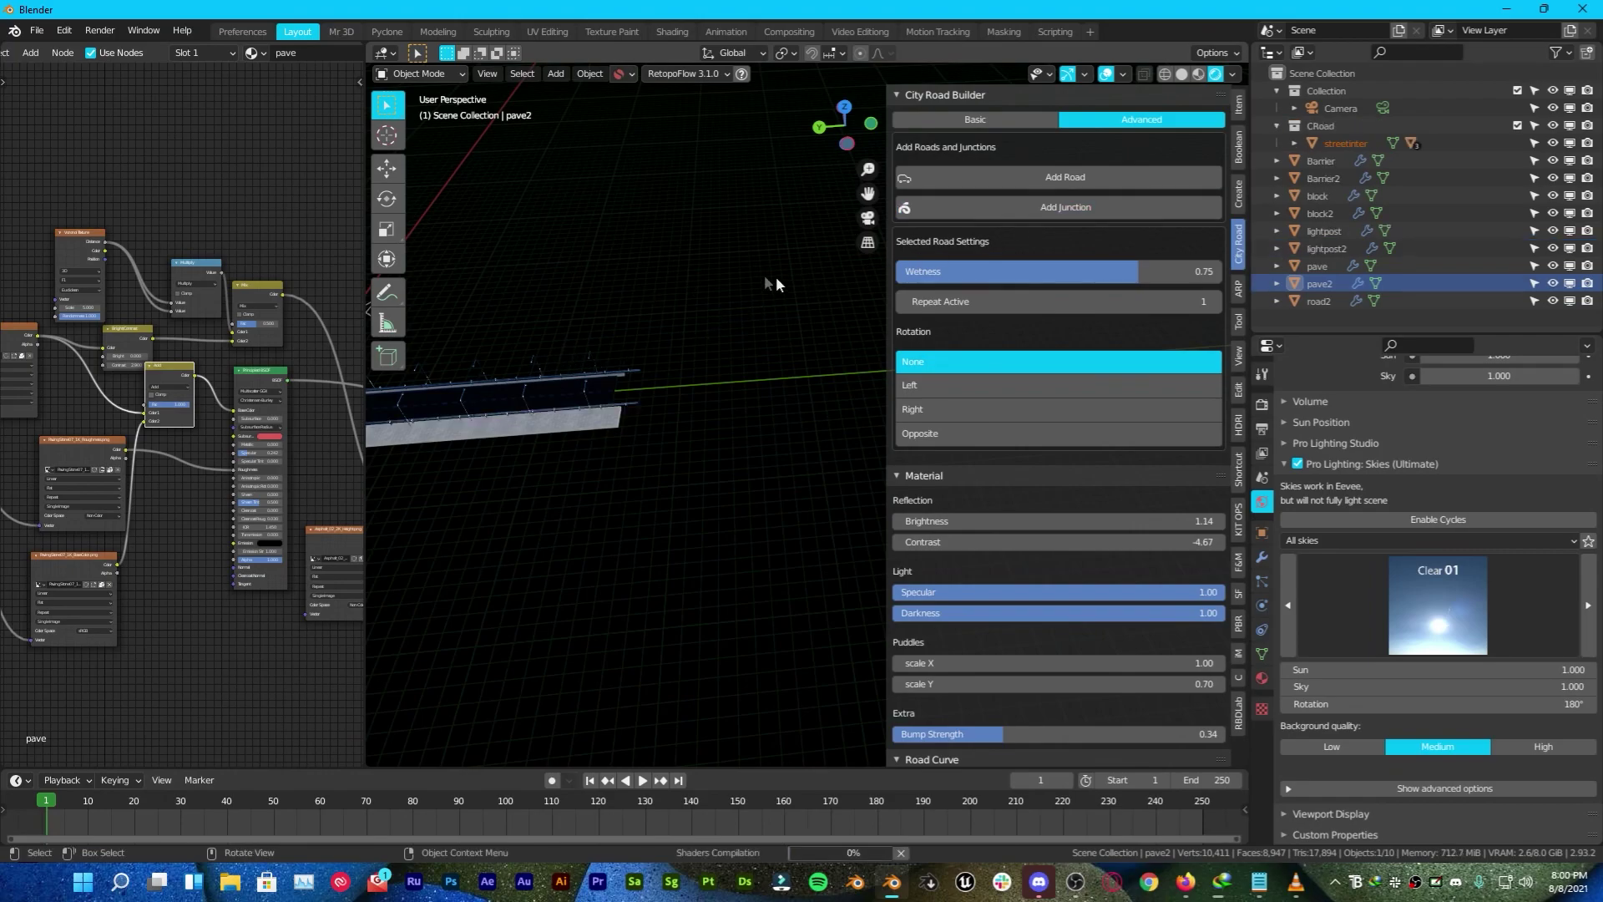
- Move the new junction about 8.4 m along the global Y axis to meet the end of the road
middle_click_drag(573, 349, 853, 317)
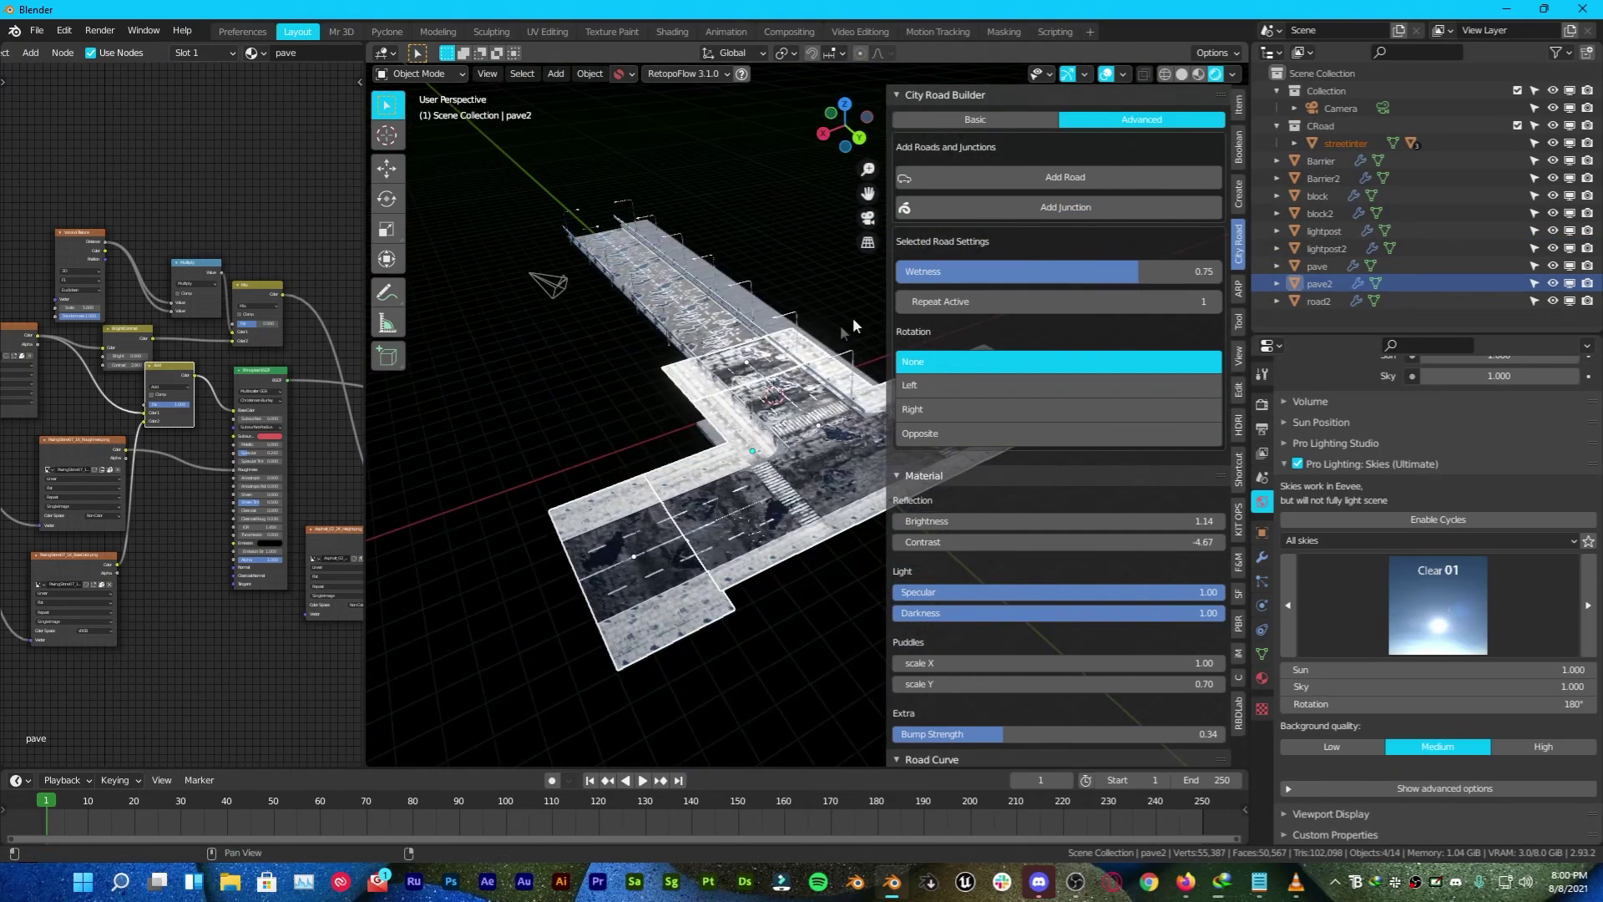
key("n")
middle_click_drag(660, 403, 712, 389)
scroll(718, 454, "up", 3)
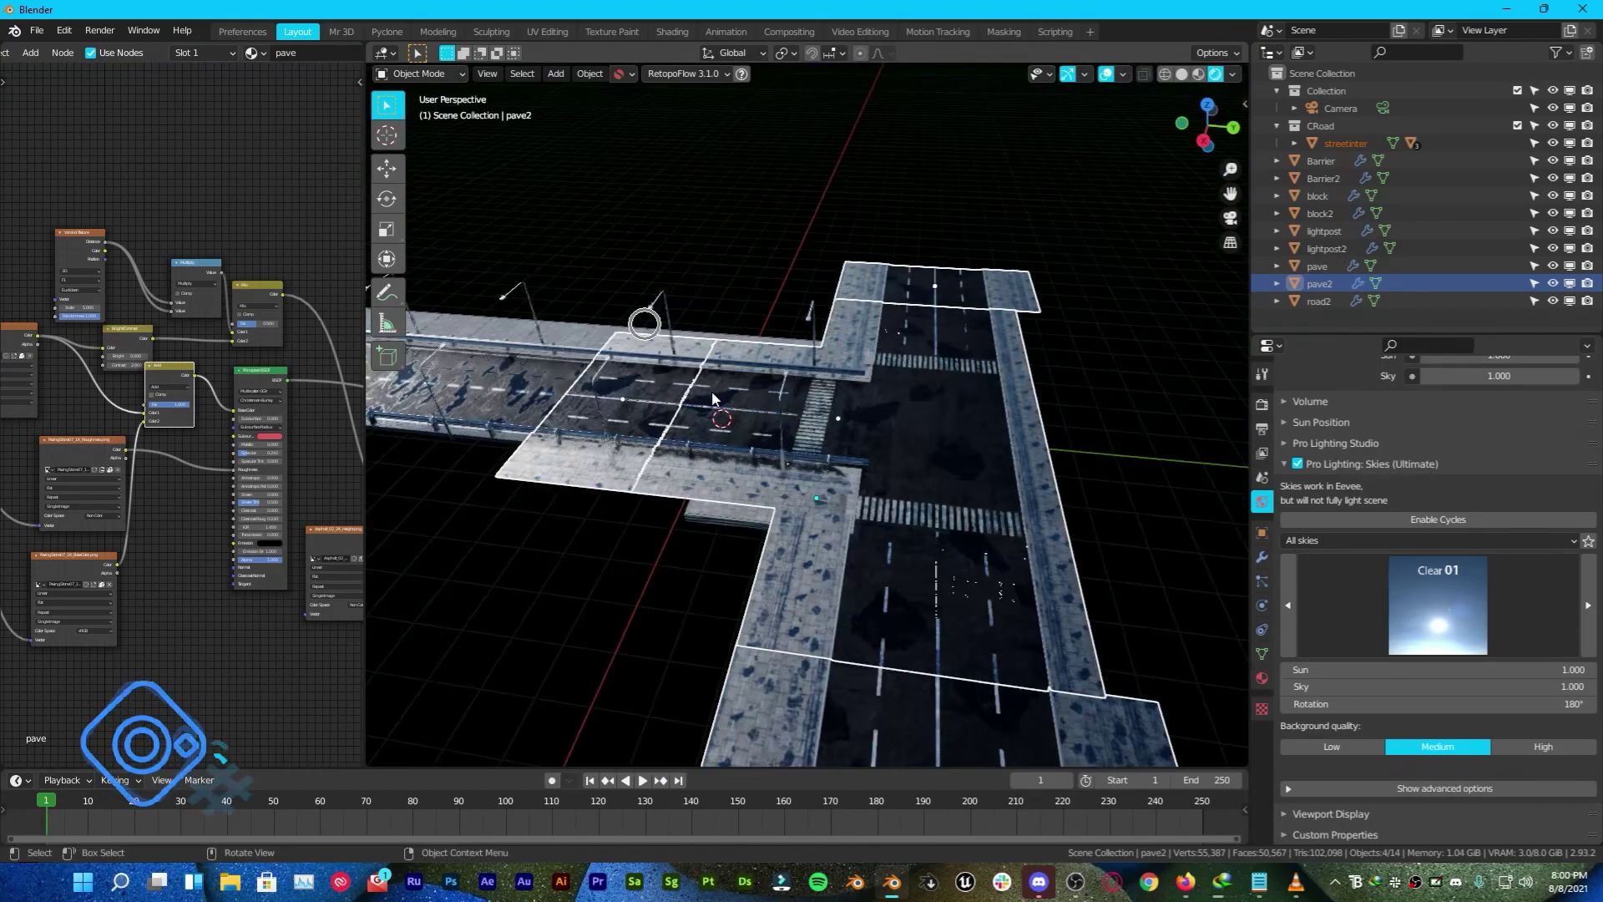
key("g")
key("y")
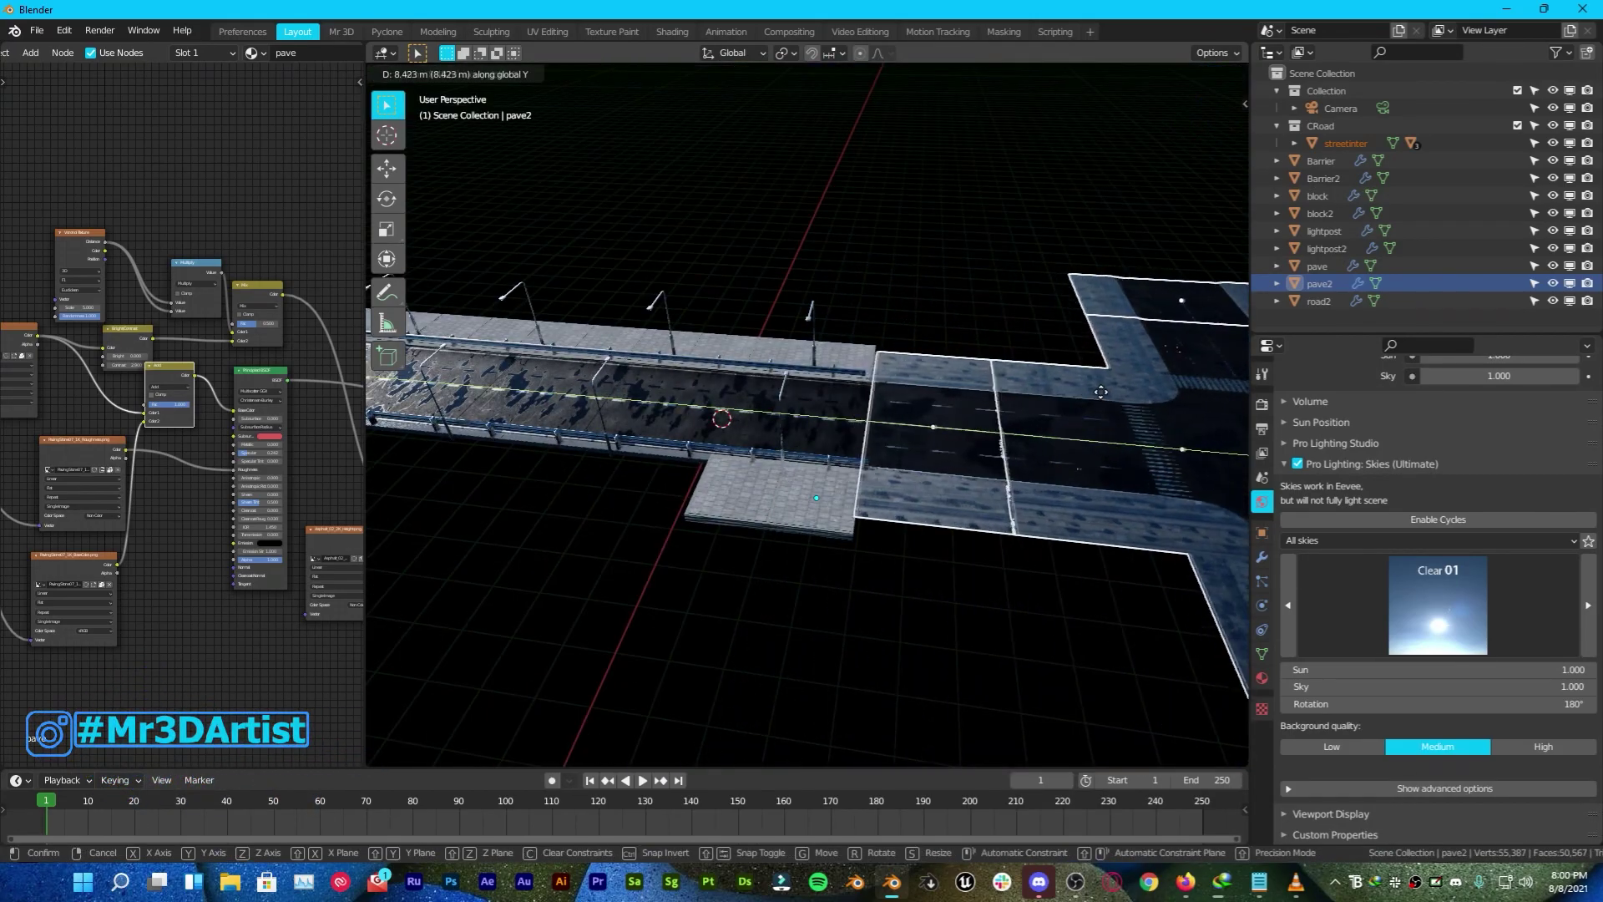
left_click(1104, 395)
- Select the streetinter junction, bring back the viewport sidebar and look through the Advanced road settings
middle_click_drag(1014, 388, 766, 479)
left_click(765, 479)
key("n")
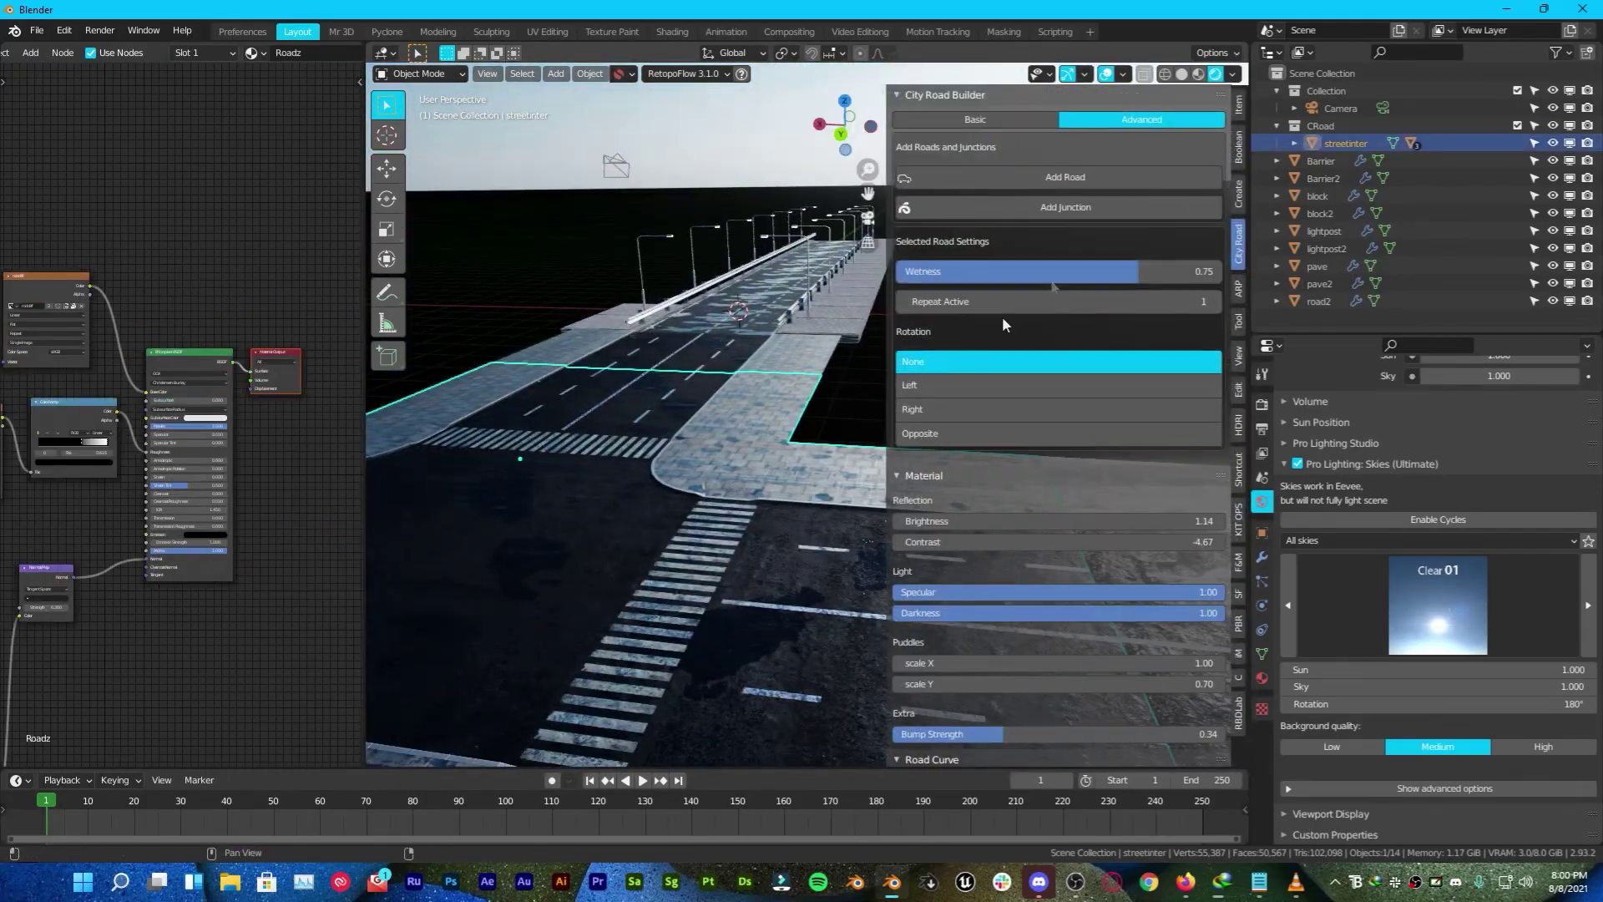
scroll(1009, 351, "down", 3)
scroll(1014, 406, "down", 3)
scroll(998, 367, "up", 7)
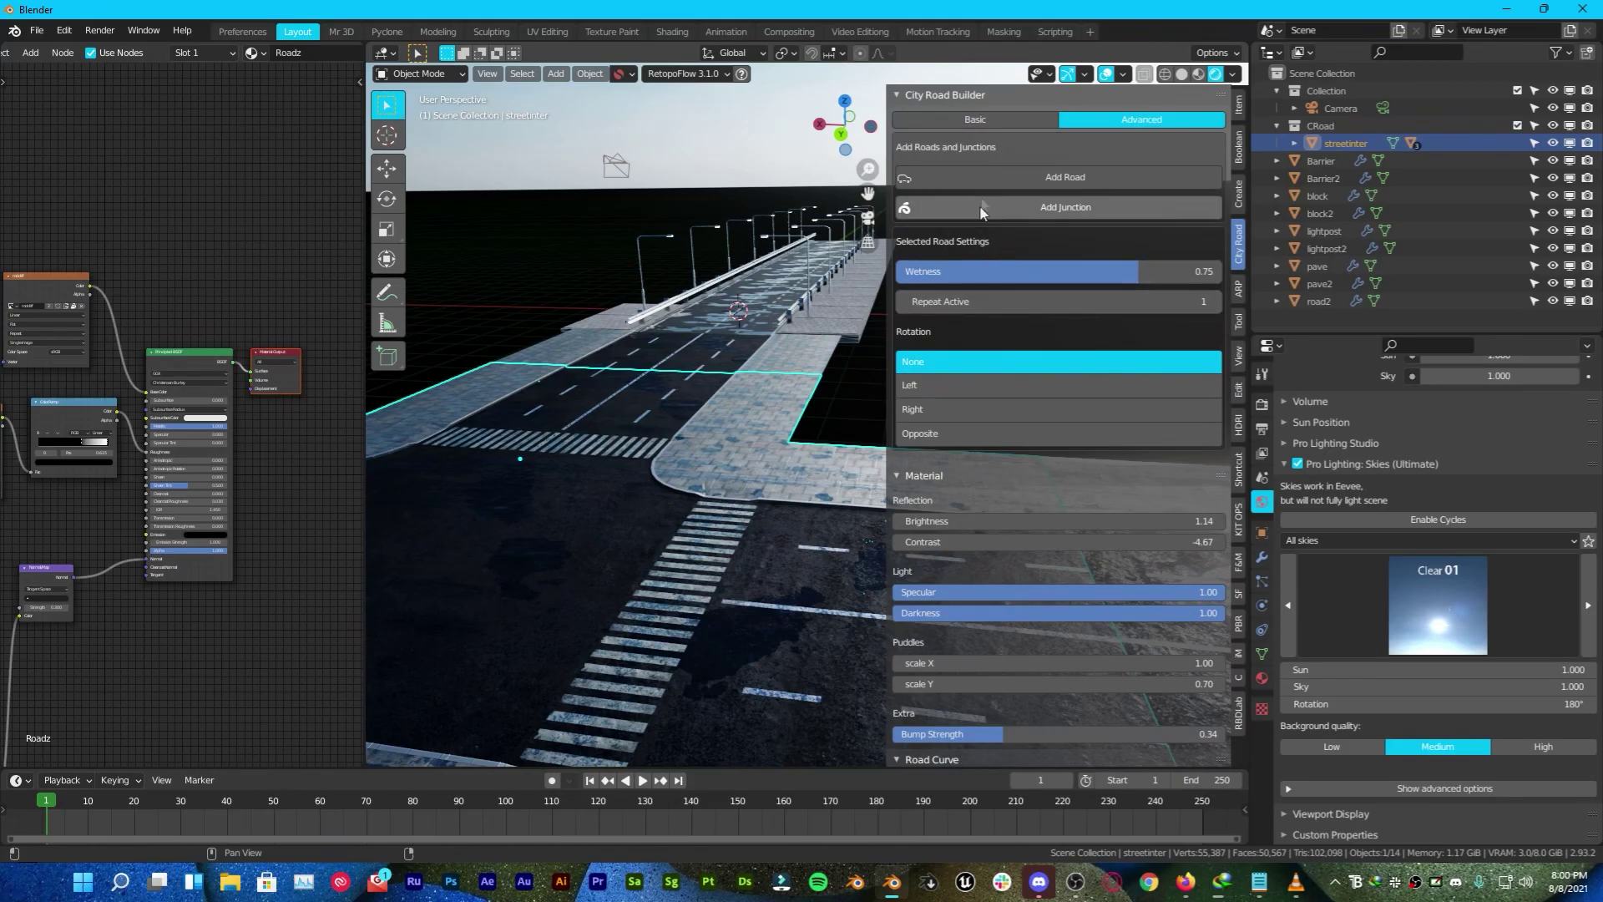
- Switch to Basic mode, select the road2 surface and curve the road with the Far Left preset and Auto Curve enabled
left_click(979, 122)
middle_click_drag(752, 234, 658, 359)
scroll(743, 336, "down", 6)
scroll(1061, 583, "down", 5)
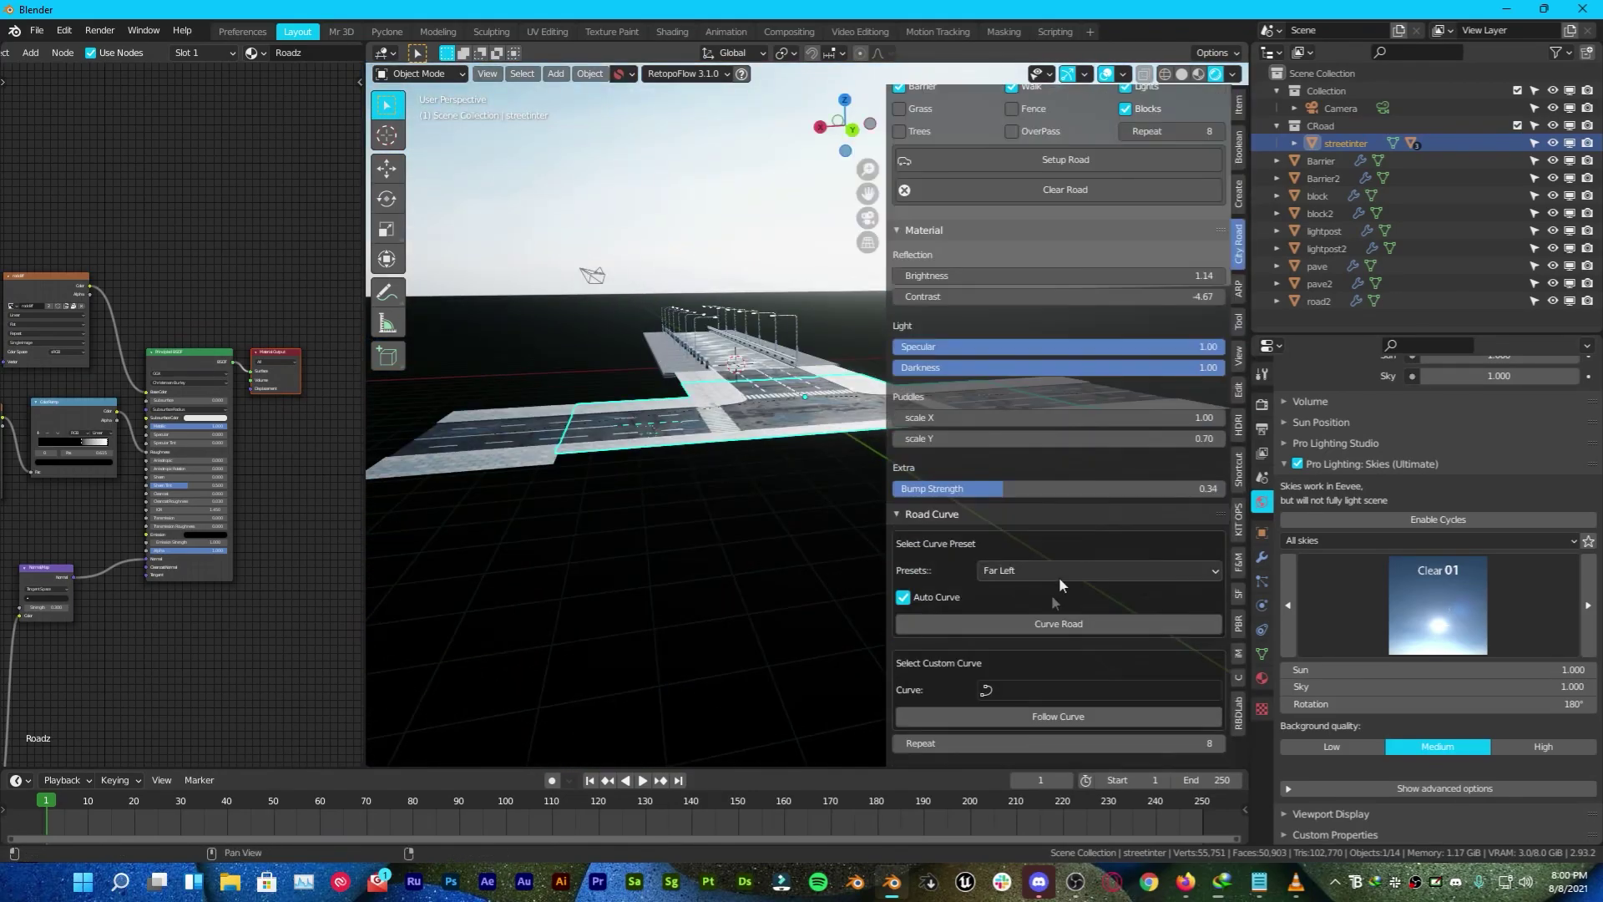
scroll(848, 501, "down", 4)
middle_click_drag(848, 493, 492, 584)
left_click(834, 490)
middle_click_drag(752, 609, 701, 484)
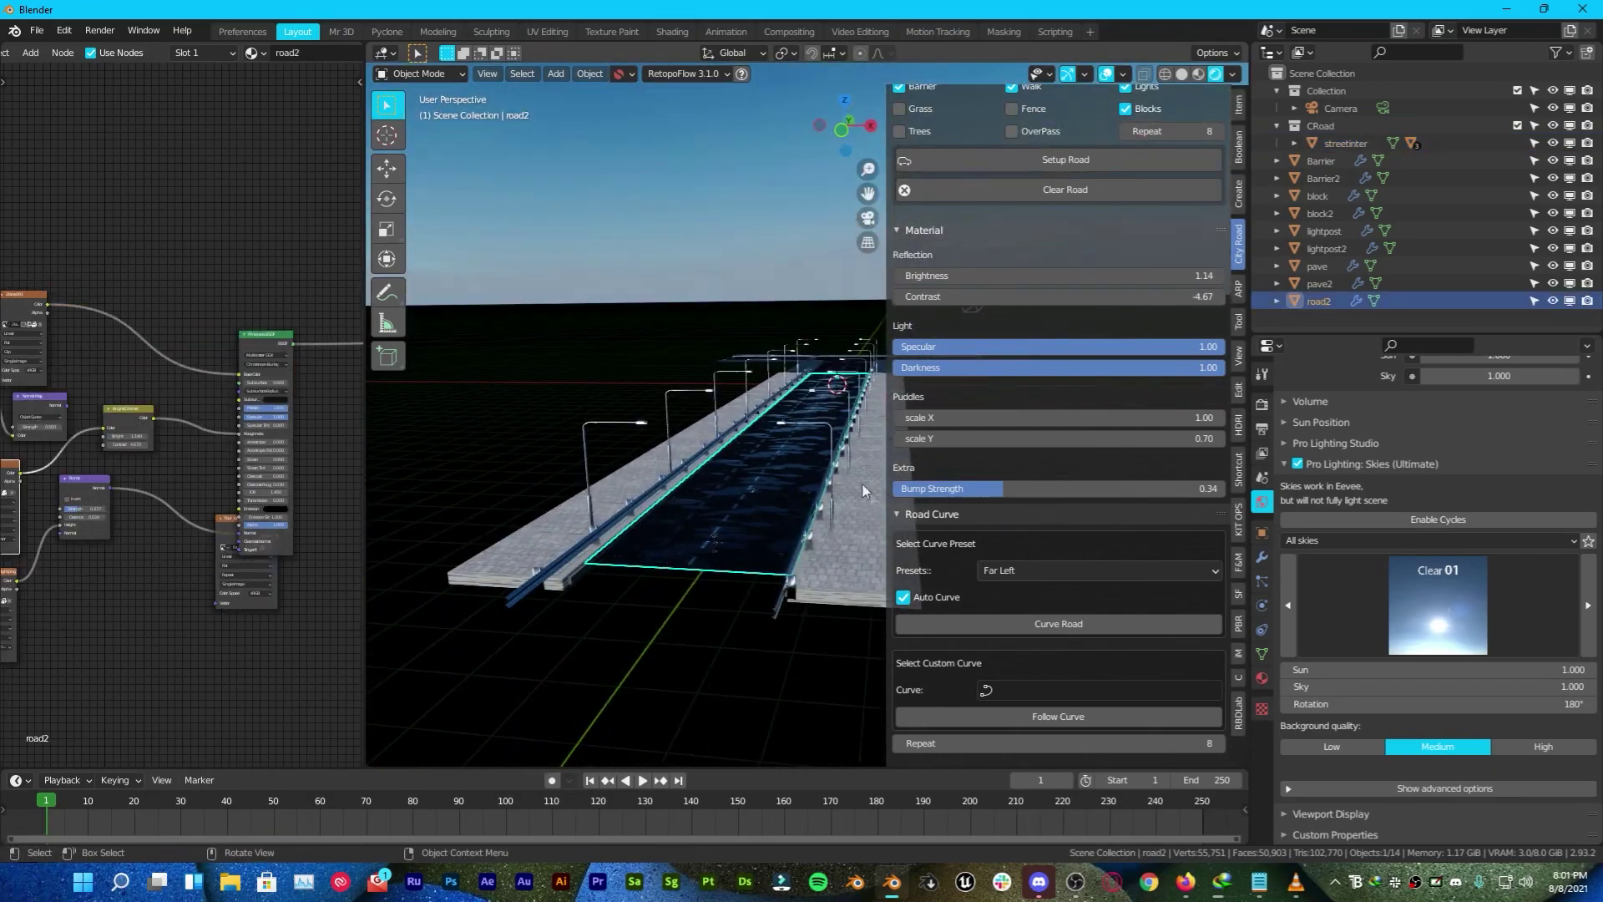
left_click(1050, 628)
- Select the lightpost row along the curved road and examine the curve from above
middle_click_drag(694, 341, 765, 432)
left_click(547, 255)
mouse_move(547, 254)
middle_mouse_down()
mouse_move(708, 377)
mouse_move(749, 388)
mouse_move(688, 336)
mouse_move(708, 450)
mouse_move(745, 481)
mouse_move(694, 486)
mouse_move(758, 479)
mouse_move(782, 417)
mouse_move(845, 474)
middle_mouse_up()
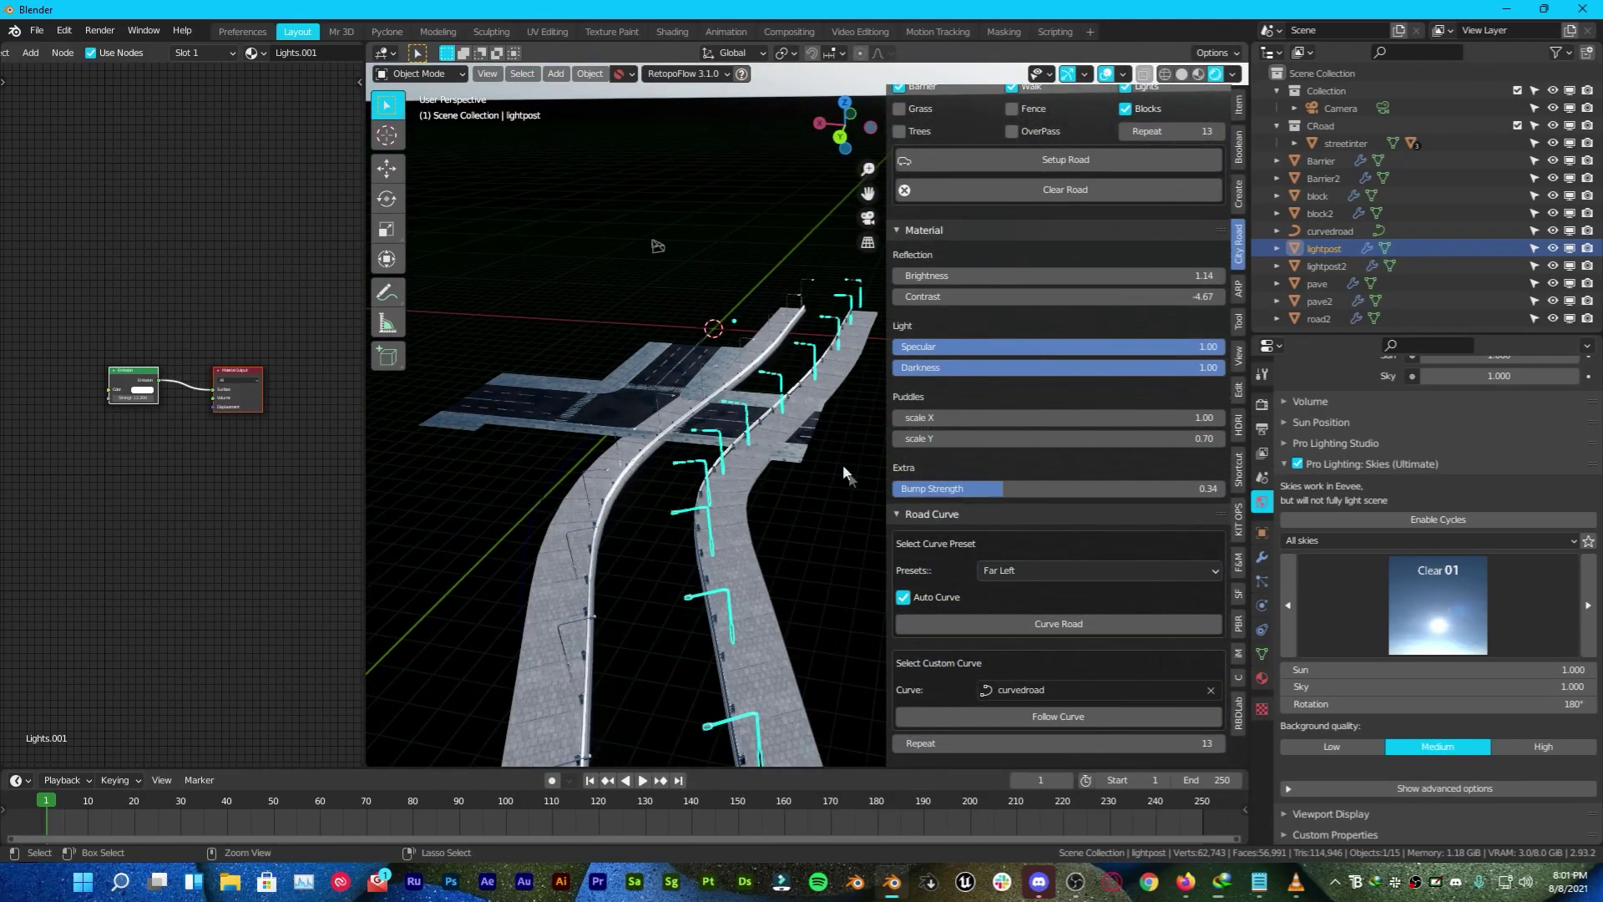